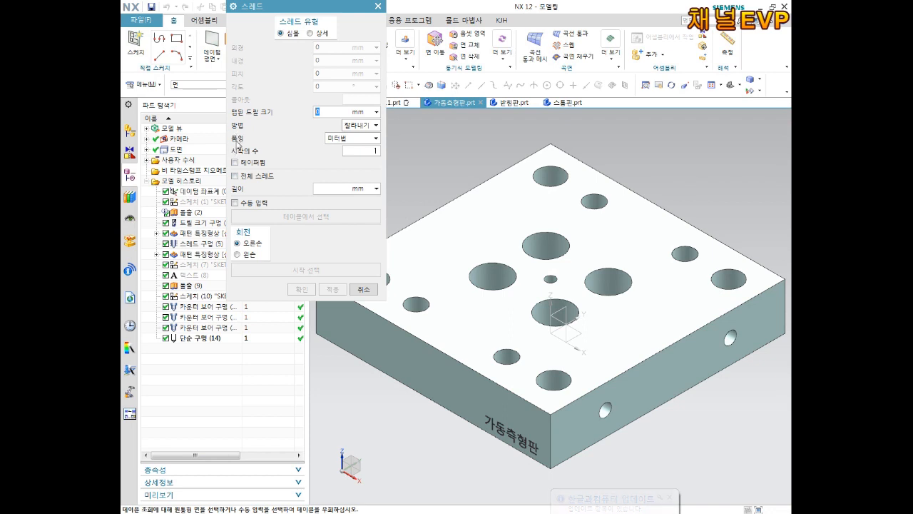
Add an NPT symbolic thread to the side-face hole nearest the plate's engraved label.
left_click(337, 140)
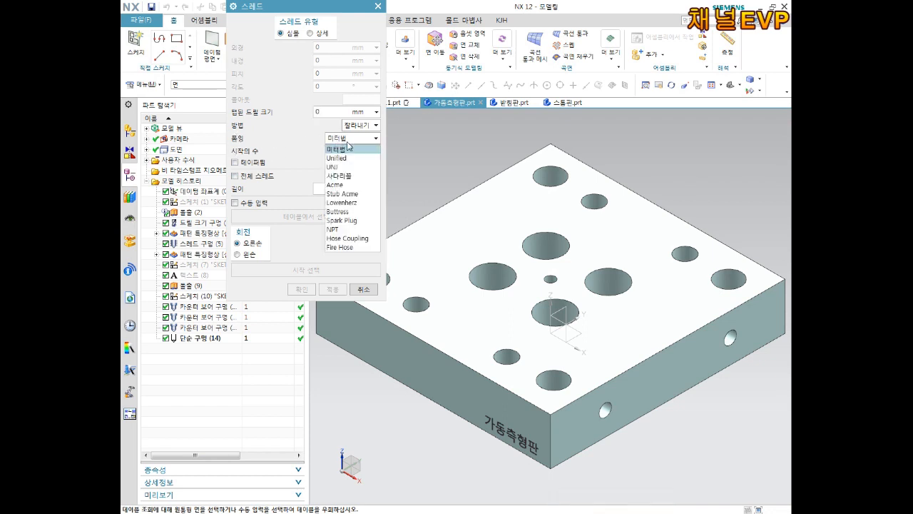
left_click(344, 230)
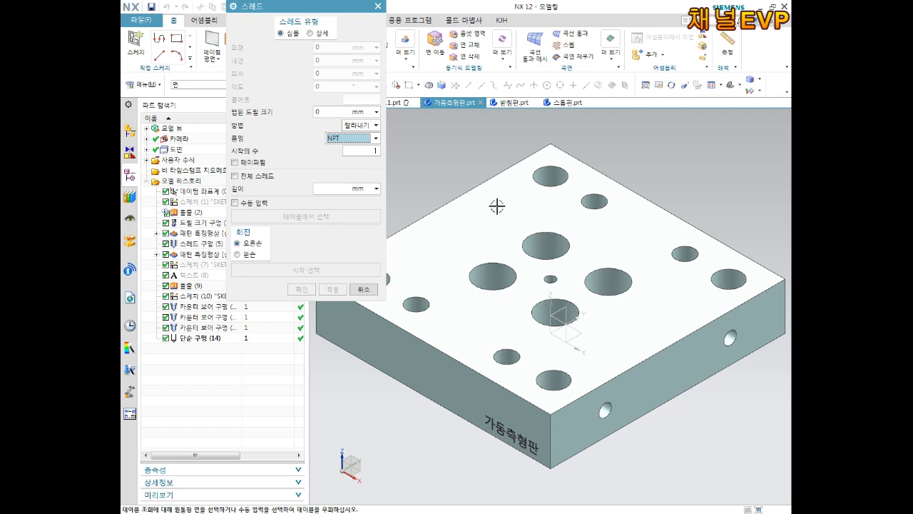
scroll(618, 404, "up", 3)
left_click(580, 412)
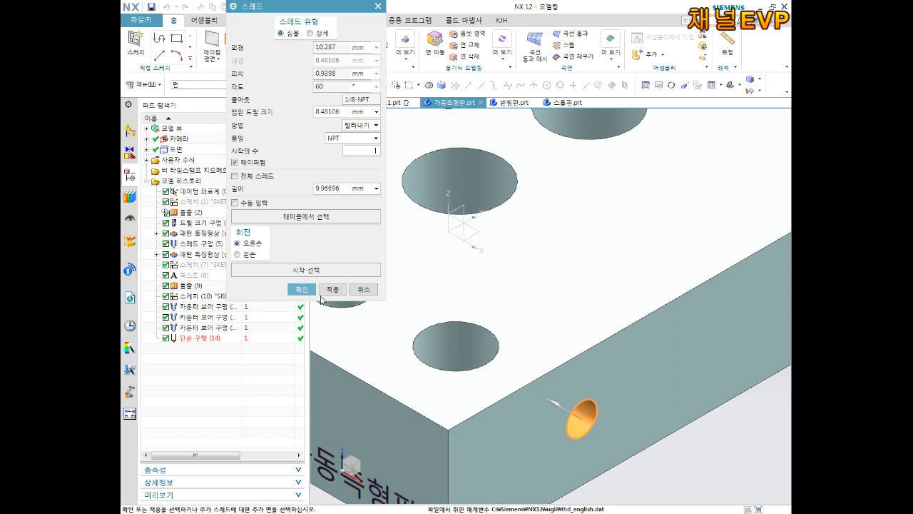
left_click(304, 290)
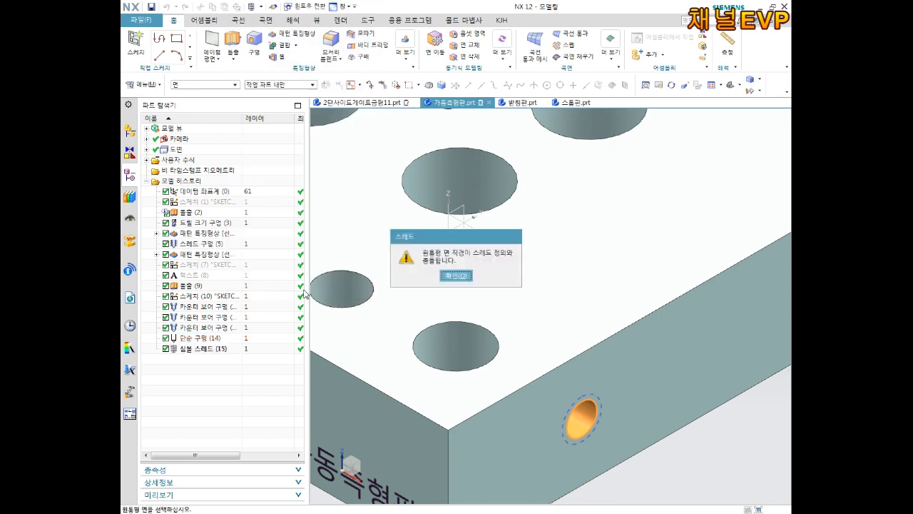
left_click(456, 275)
middle_click_drag(507, 306, 579, 341)
scroll(580, 341, "up", 5)
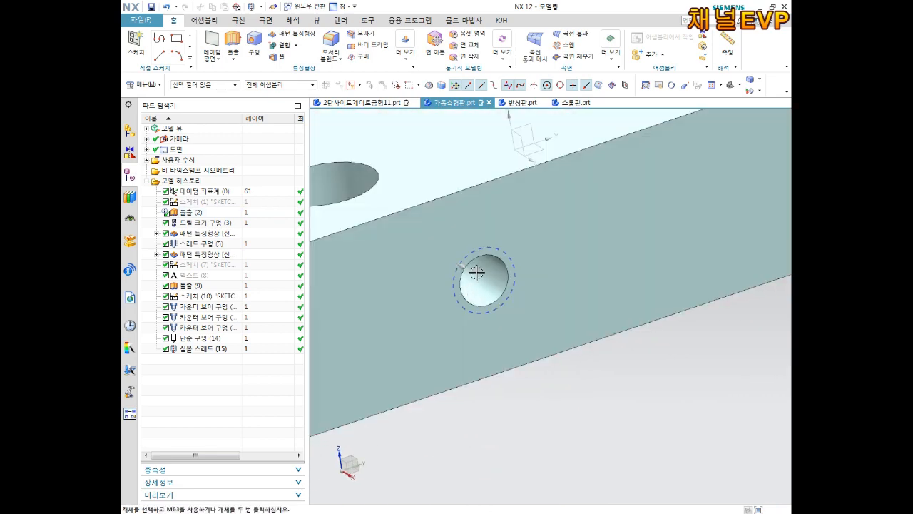
scroll(513, 258, "down", 6)
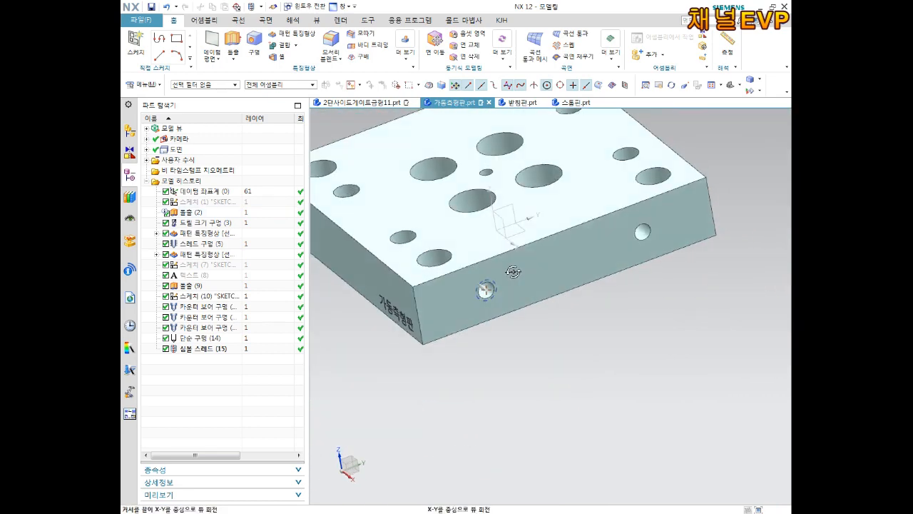
Add an NPT symbolic thread to the other hole on the same side face of the plate.
left_click(254, 44)
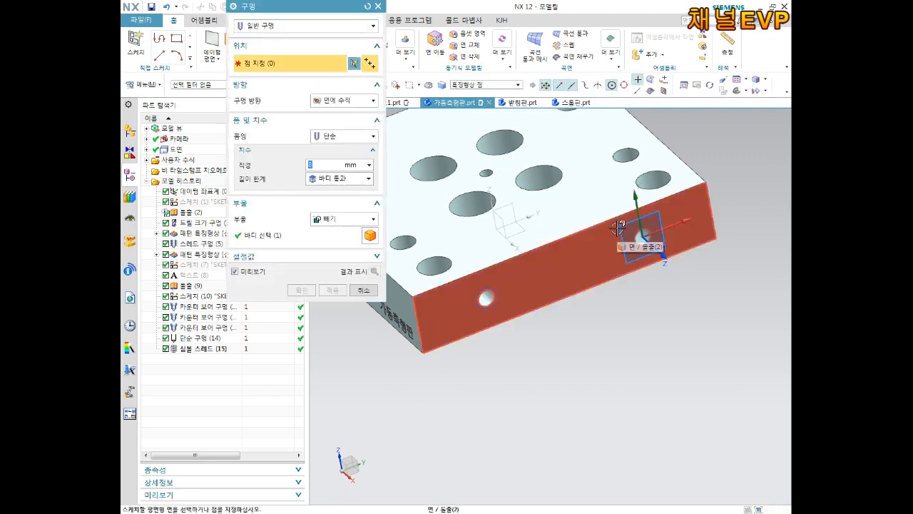
left_click(378, 7)
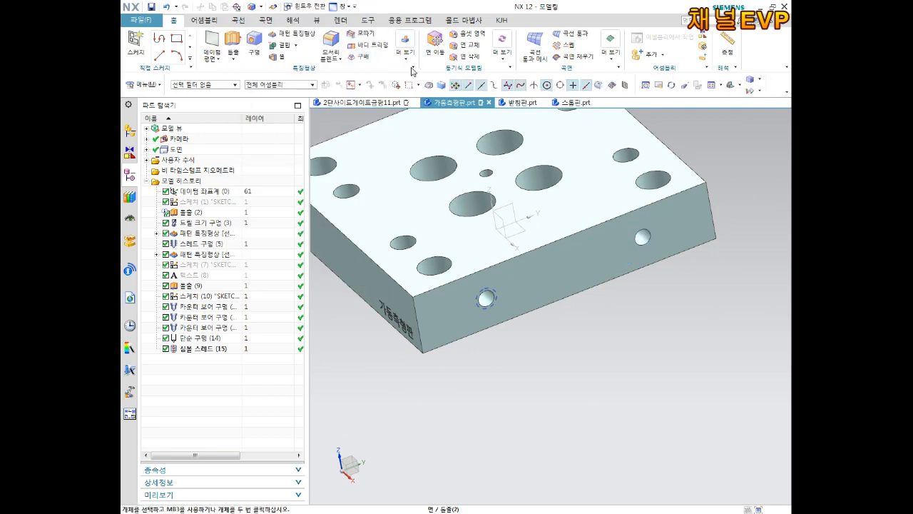
left_click(406, 49)
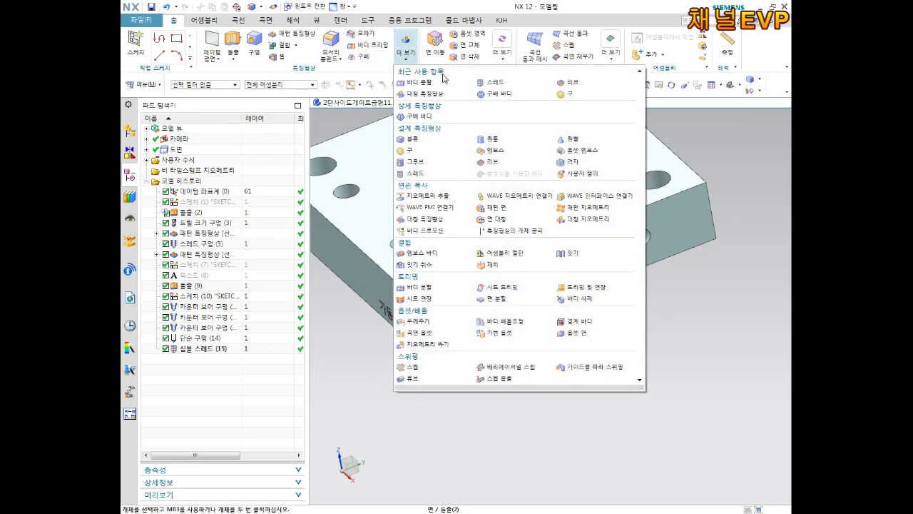
left_click(502, 88)
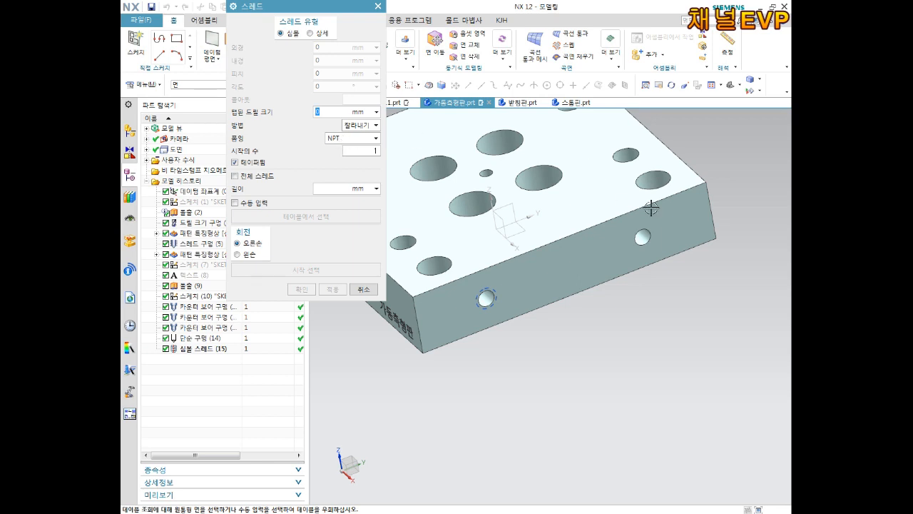
scroll(642, 214, "up", 4)
left_click(617, 275)
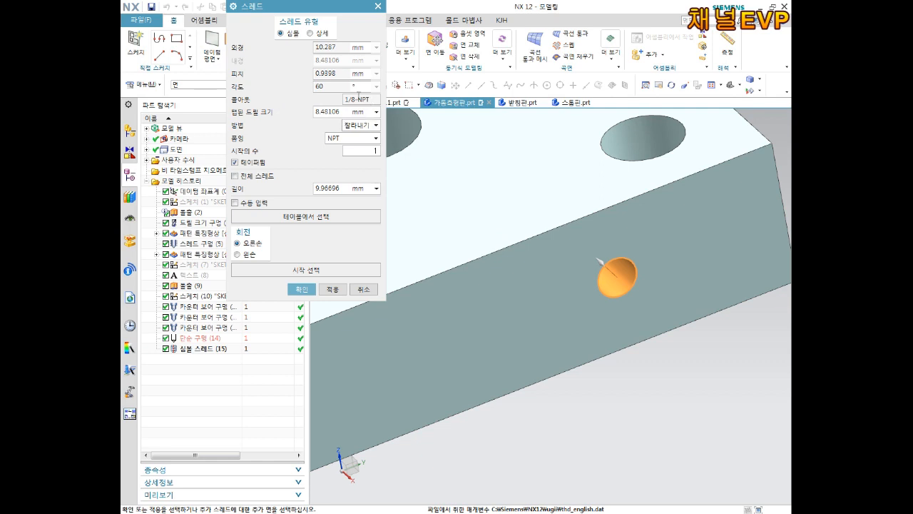
left_click(300, 289)
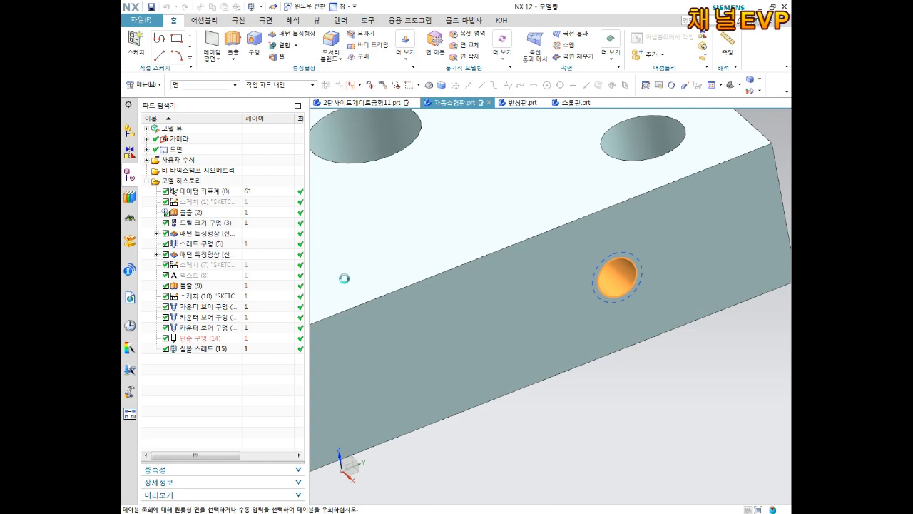
left_click(465, 277)
Add NPT symbolic threads to both holes on the opposite side face of the plate in one operation.
scroll(491, 271, "down", 2)
middle_click_drag(500, 271, 506, 176)
scroll(529, 176, "up", 6)
scroll(493, 185, "down", 6)
middle_click_drag(476, 210, 605, 183)
scroll(461, 198, "up", 6)
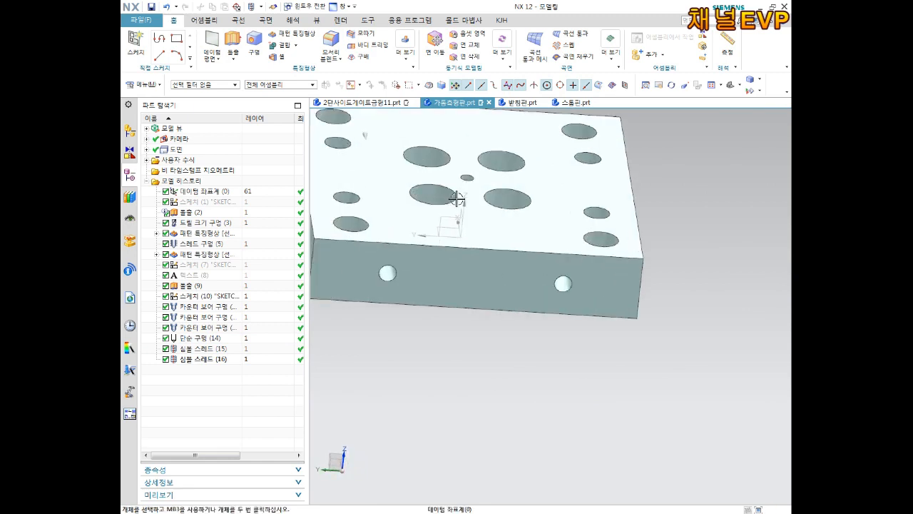
left_click(406, 57)
left_click(490, 83)
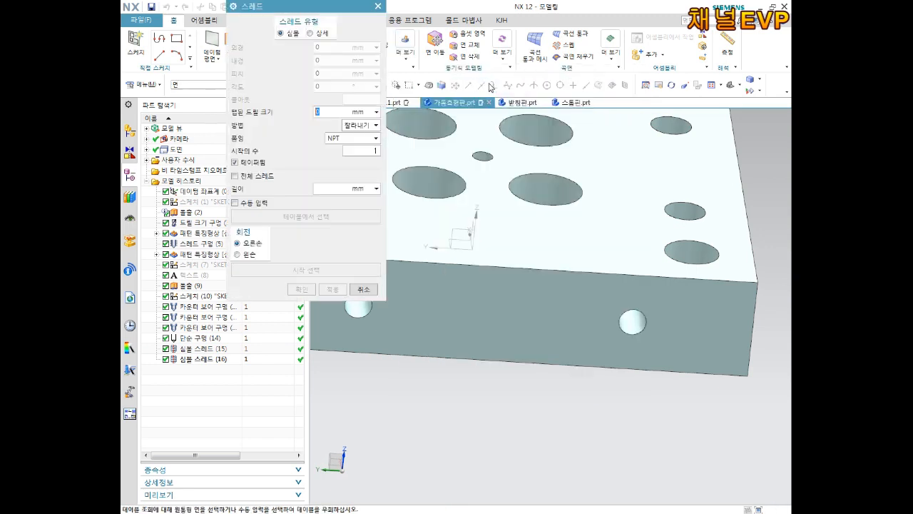
left_click(358, 309)
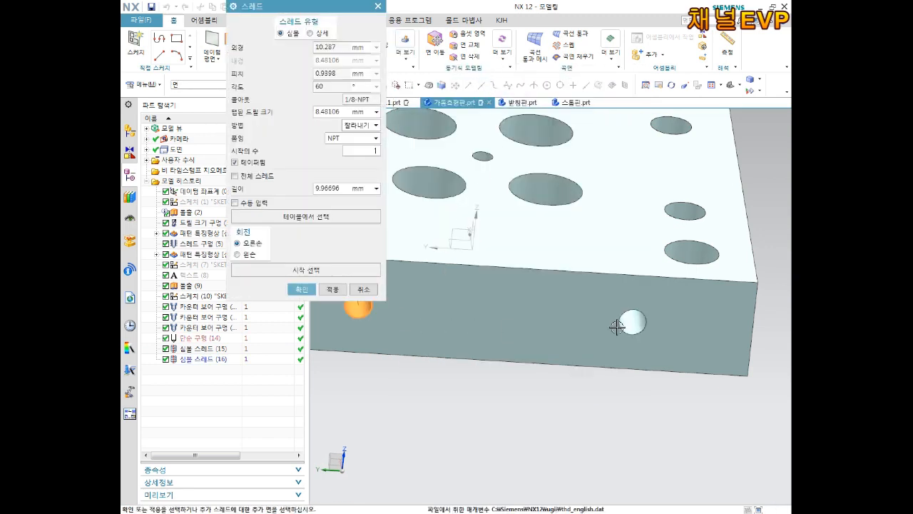
left_click(632, 322)
middle_click_drag(377, 311, 542, 351)
scroll(472, 300, "up", 3)
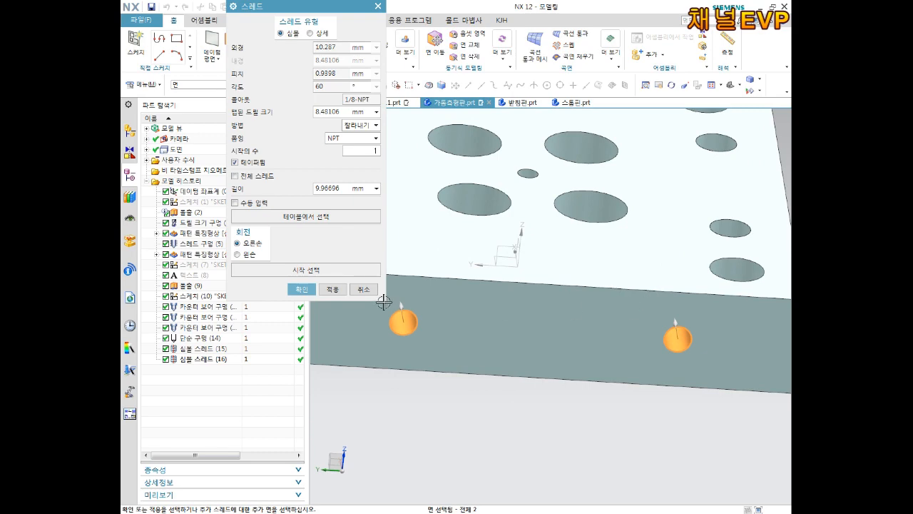
left_click(301, 289)
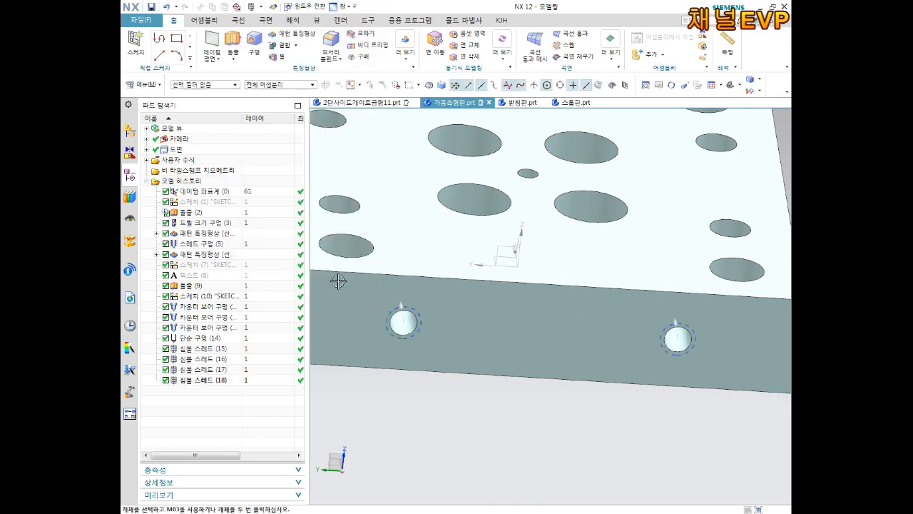
Save the 가동측형판.prt part and return it to the default trimetric view.
scroll(429, 291, "down", 1)
middle_click_drag(429, 290, 582, 355)
key("ctrl+s")
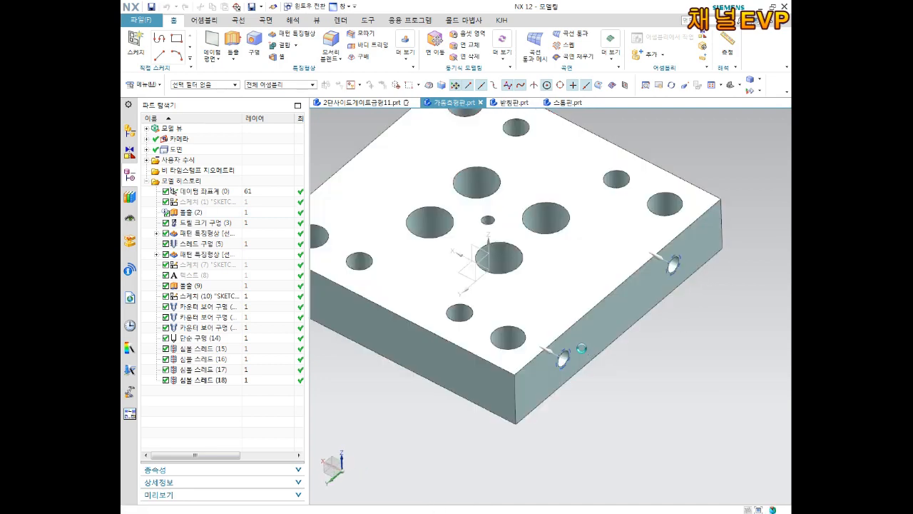
scroll(518, 207, "down", 2)
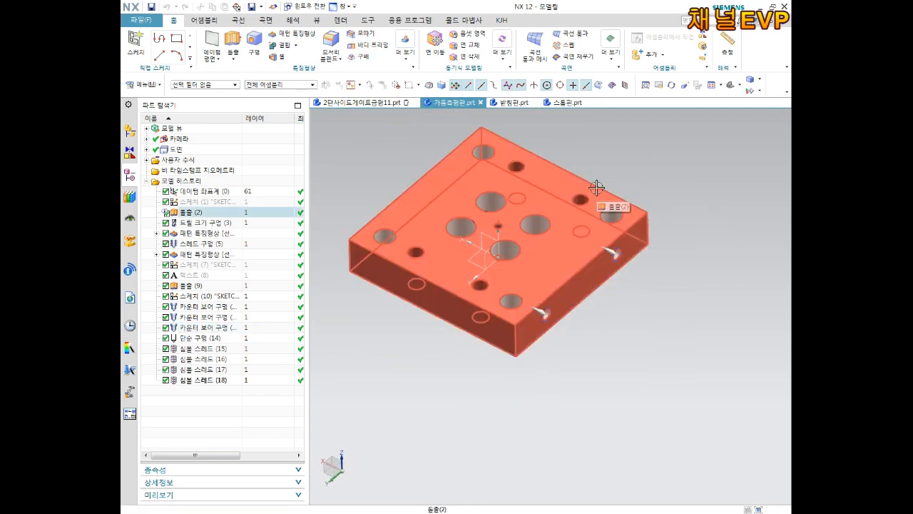
key("Home")
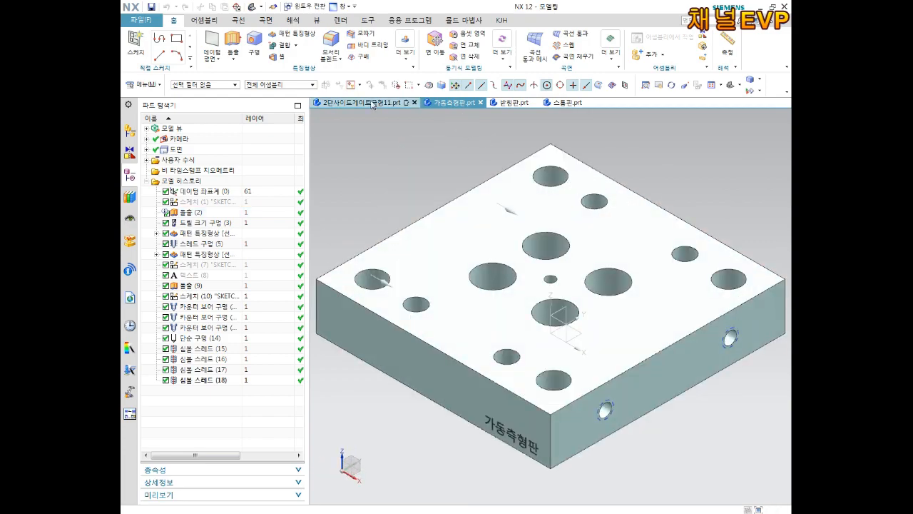
Switch to the 2단사이드게이트금형11 assembly and create an A2 drawing from it, leaving the title block unfilled.
left_click(372, 104)
scroll(592, 300, "up", 8)
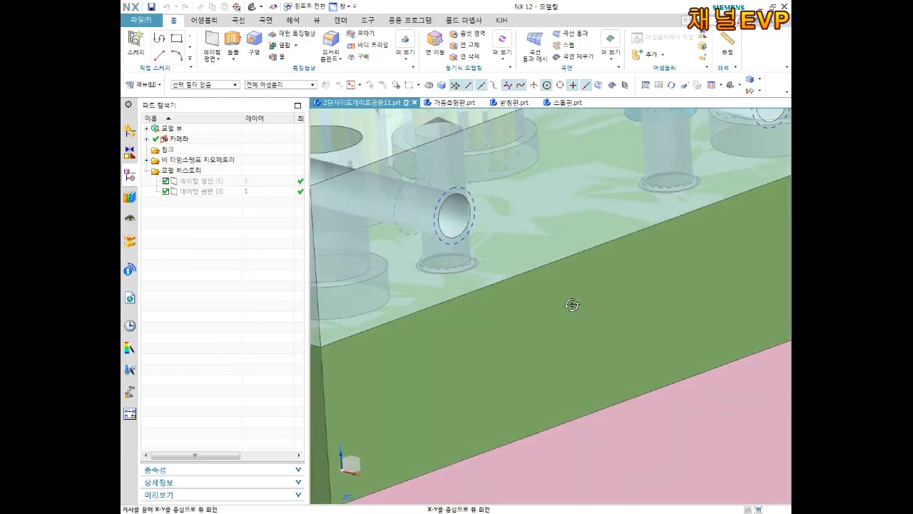
scroll(564, 300, "down", 8)
mouse_move(554, 299)
middle_mouse_down()
mouse_move(524, 312)
mouse_move(511, 279)
mouse_move(563, 309)
middle_mouse_up()
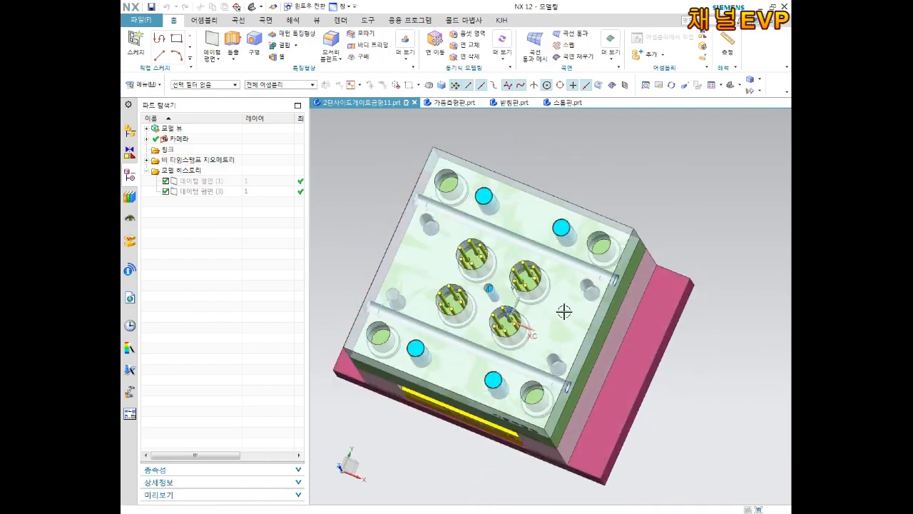
middle_click_drag(580, 263, 475, 216)
scroll(474, 216, "up", 2)
left_click(139, 22)
left_click(336, 92)
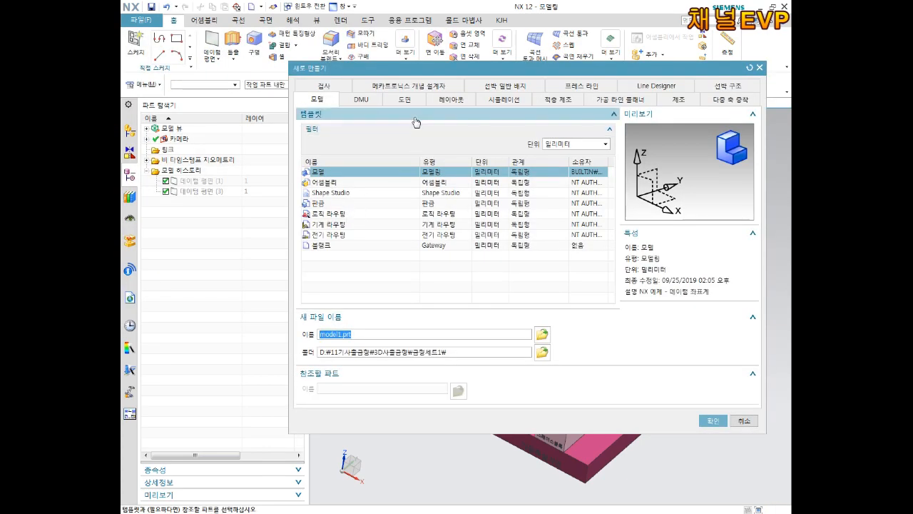
left_click(405, 99)
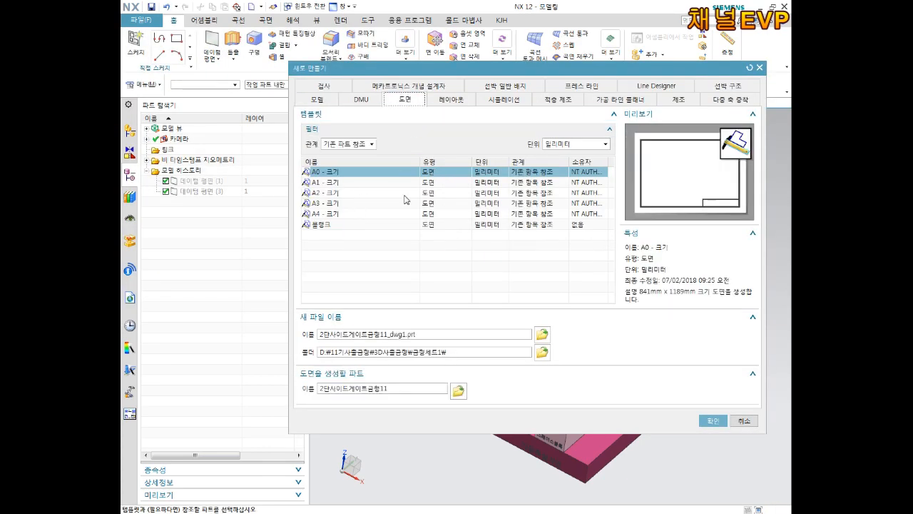
left_click(325, 195)
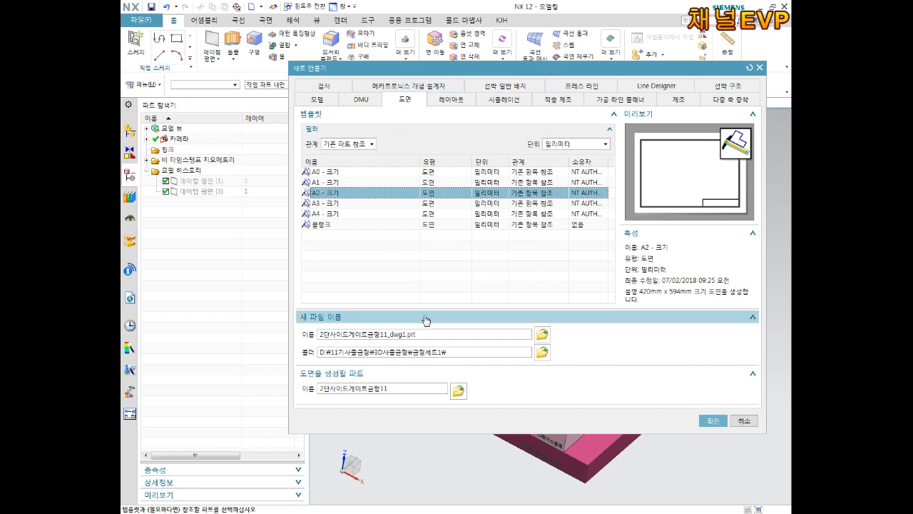
left_click(706, 423)
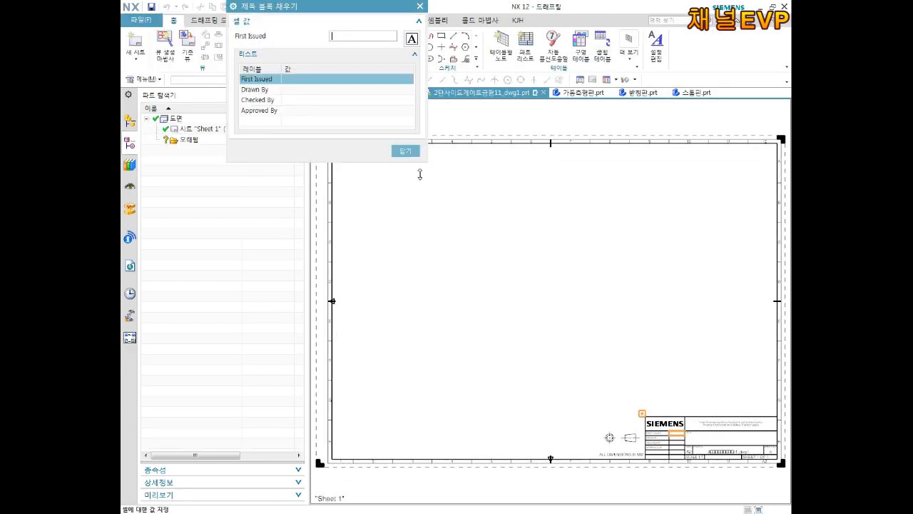
left_click(416, 151)
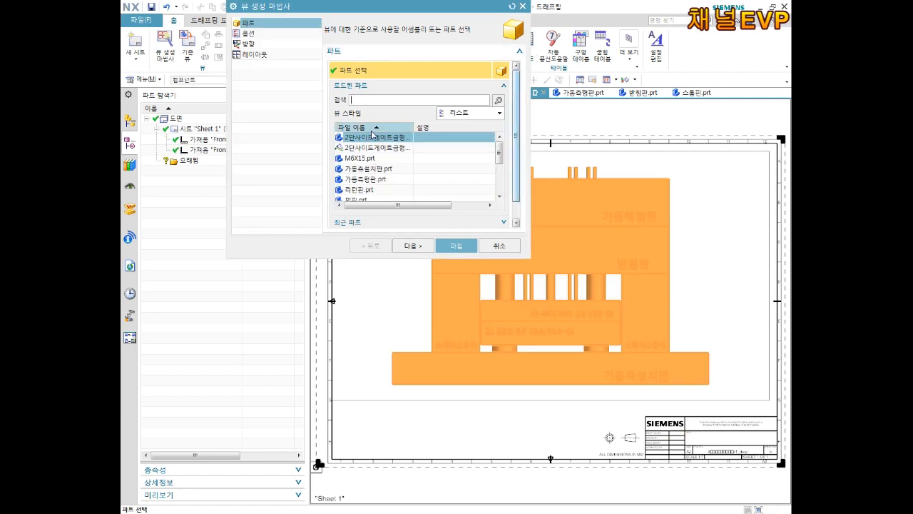
left_click(378, 179)
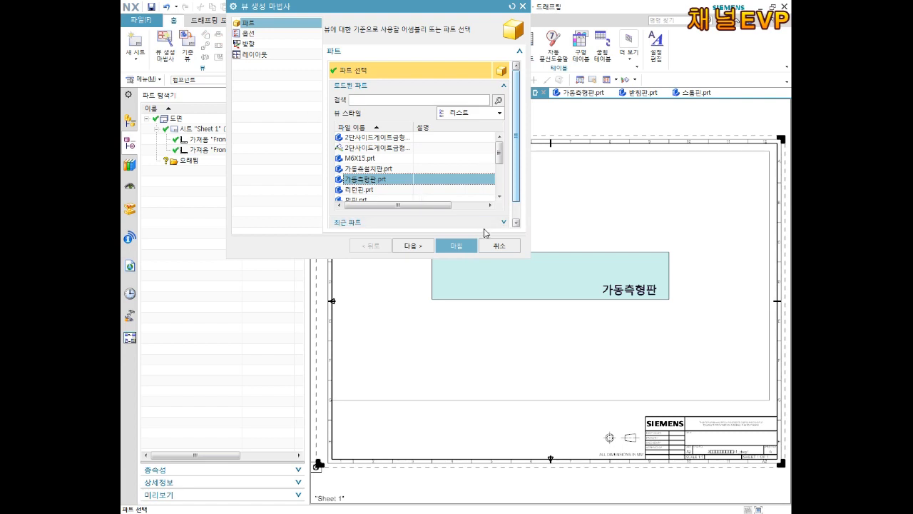
left_click(499, 245)
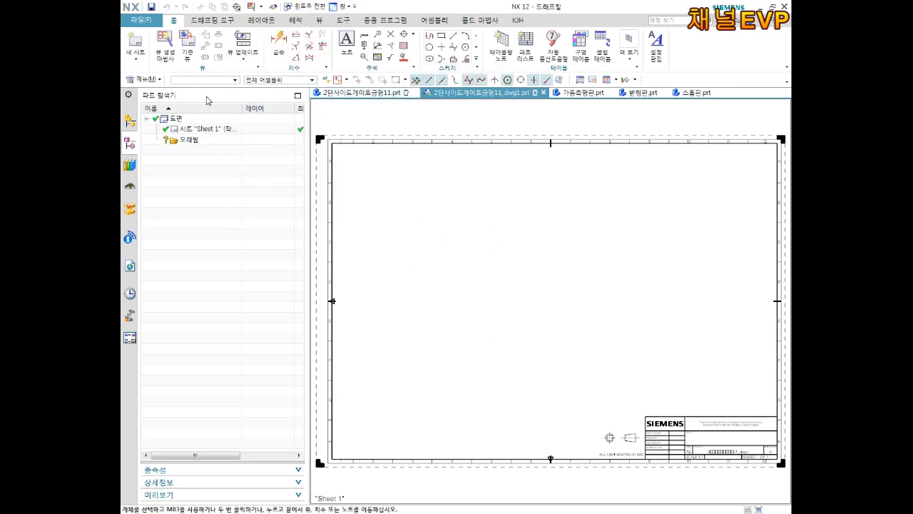
left_click(191, 57)
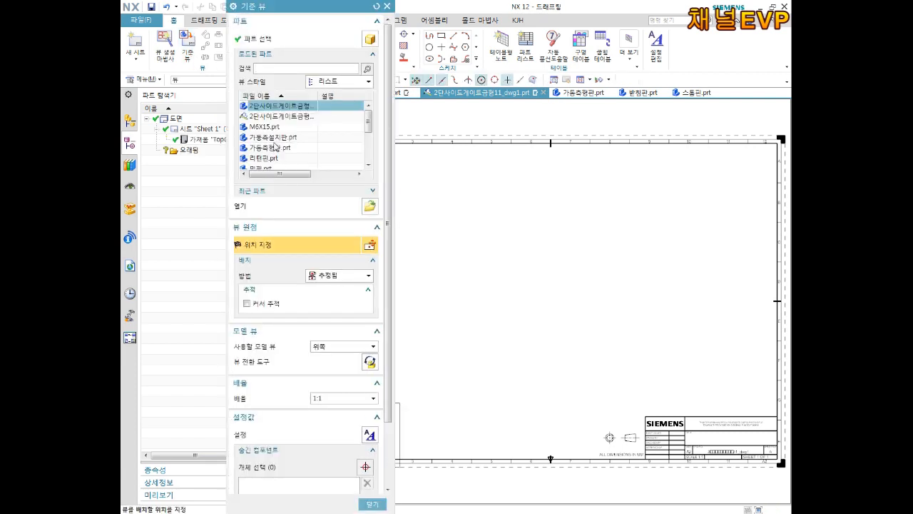
left_click(274, 137)
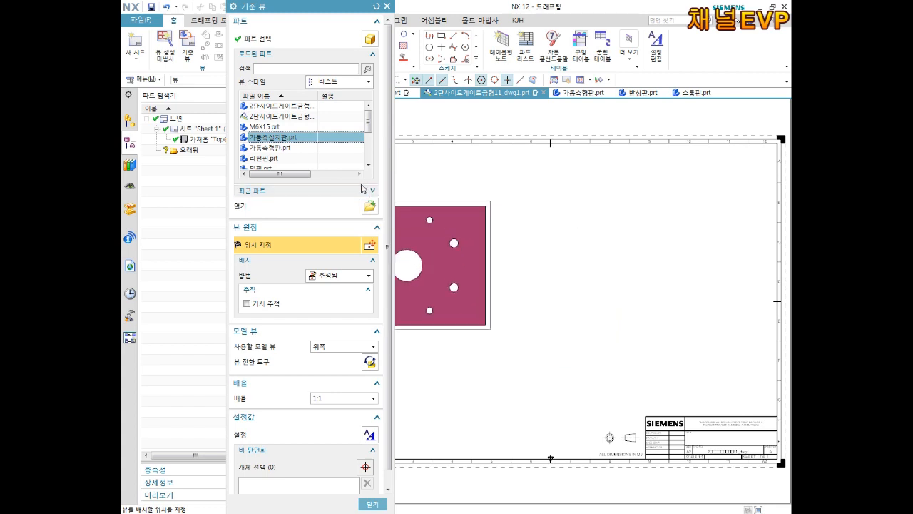
left_click(279, 147)
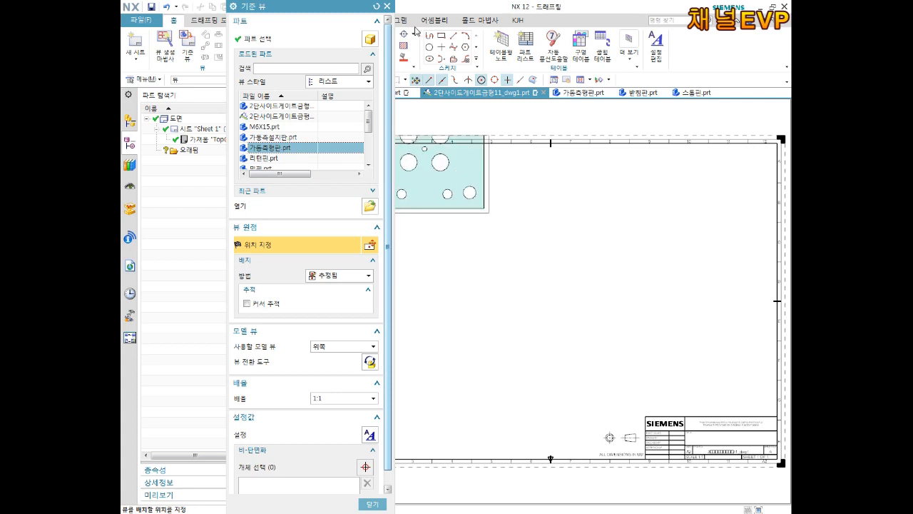
left_click(387, 7)
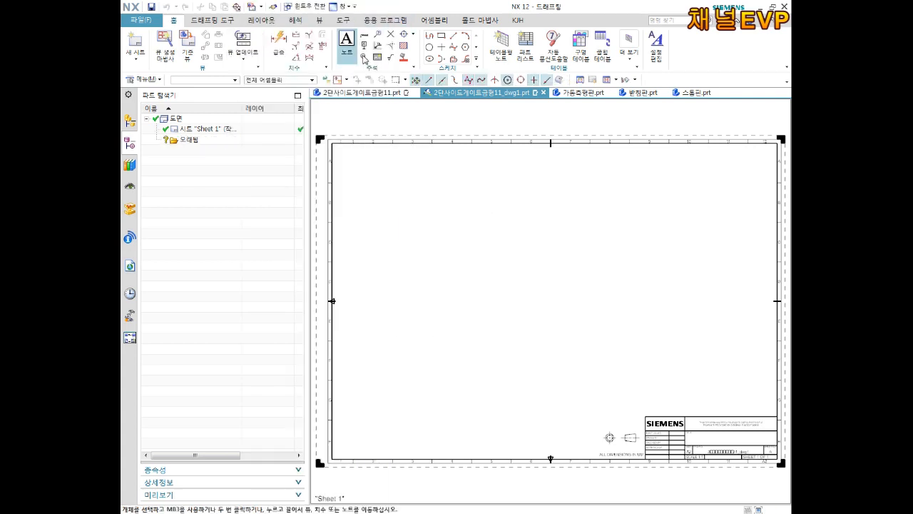
Place a 1:1 top base view of 가동측형판.prt in the upper left area of the sheet, without adding projected views.
left_click(187, 48)
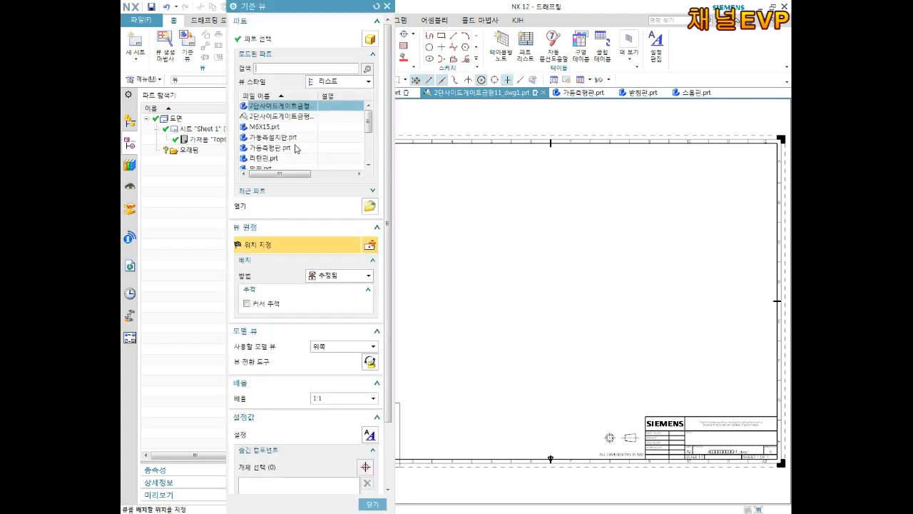
left_click(279, 151)
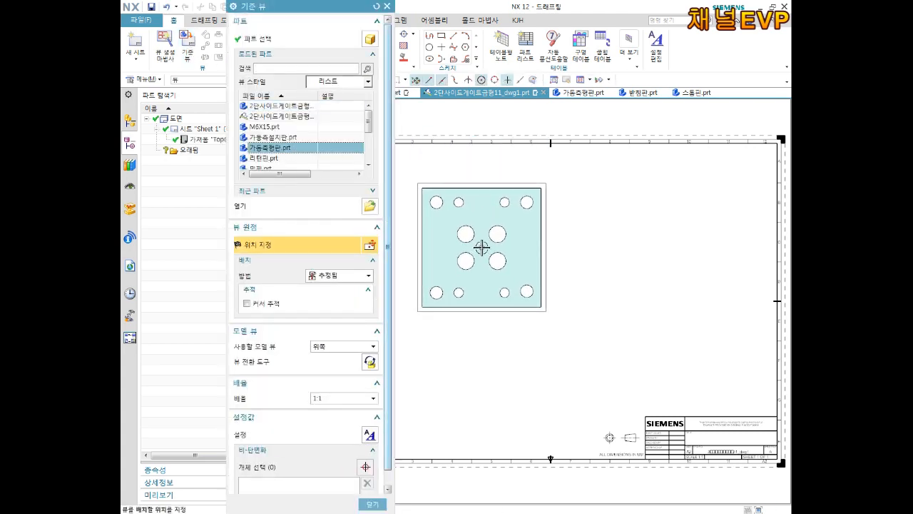
left_click(481, 247)
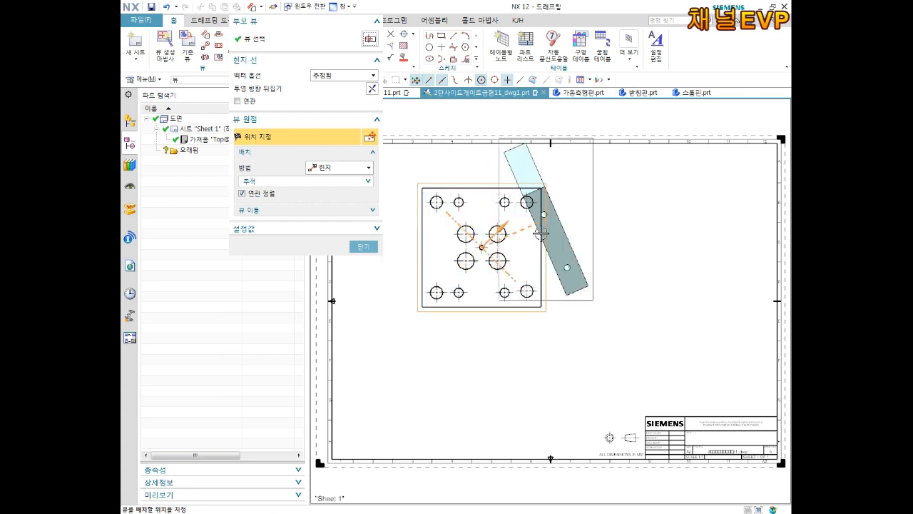
key("Escape")
Project a side view showing the two NPT holes to the right of the plate's base view.
scroll(516, 230, "up", 3)
scroll(491, 167, "down", 1)
middle_click_drag(493, 179, 494, 188)
middle_click_drag(478, 150, 489, 197)
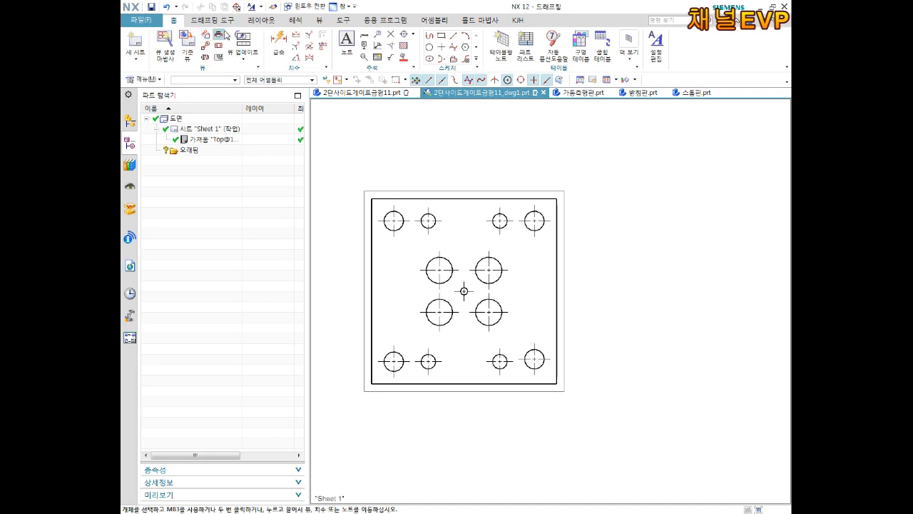
left_click(206, 34)
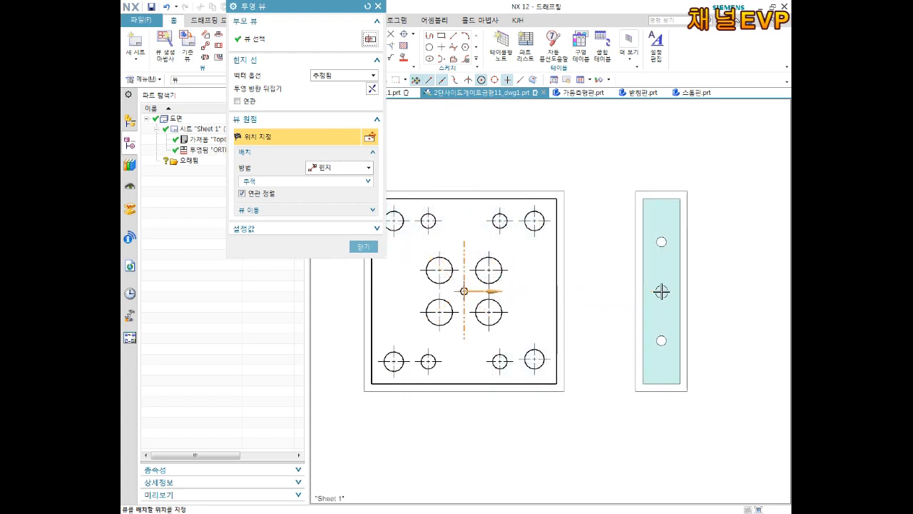
left_click(677, 292)
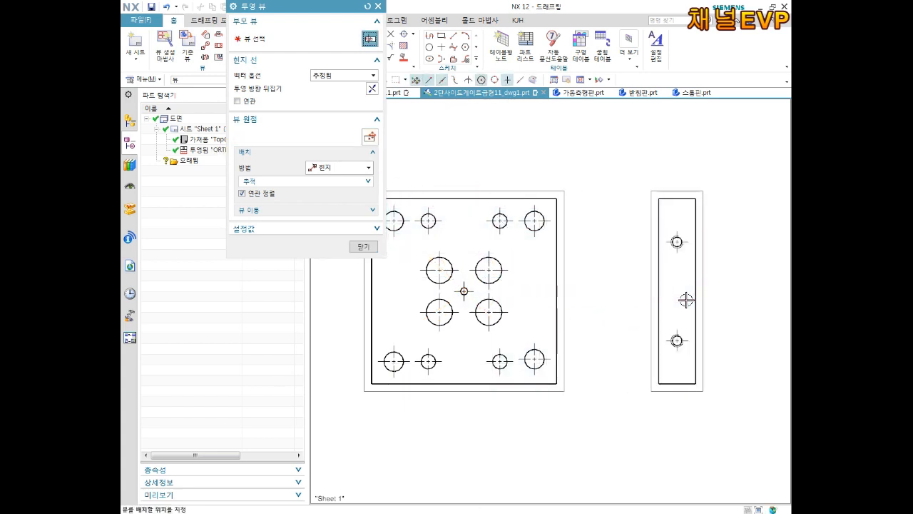
middle_click(735, 320)
Define a dynamic simple/stepped section line through the center of the lower threaded hole in the side view.
scroll(621, 286, "up", 5)
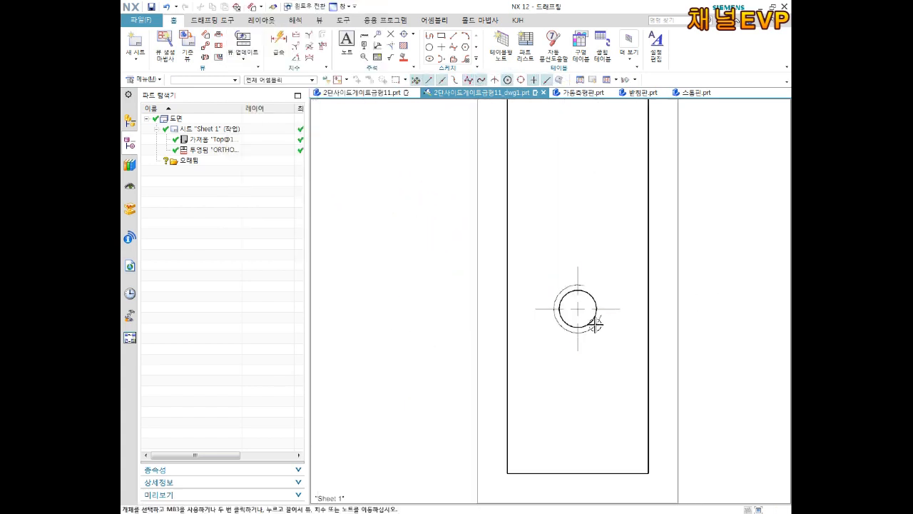
scroll(613, 296, "down", 5)
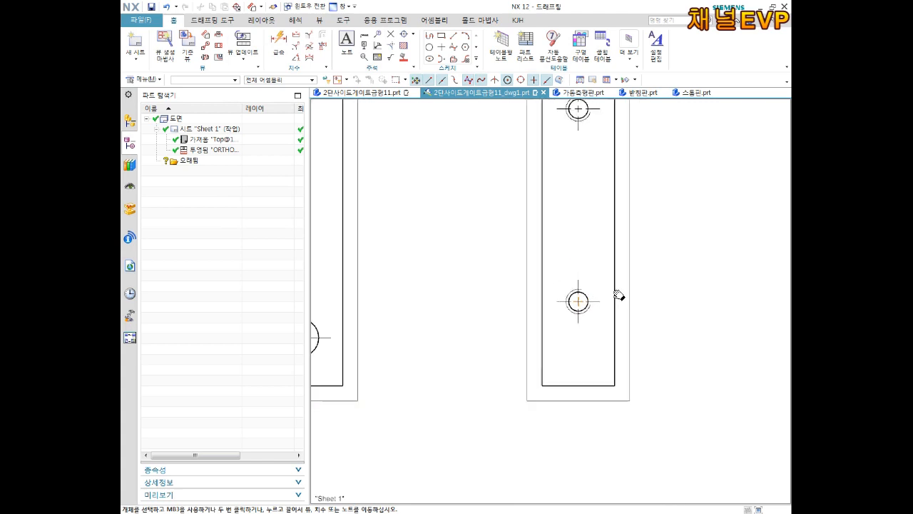
middle_click_drag(566, 320, 593, 292, "shift")
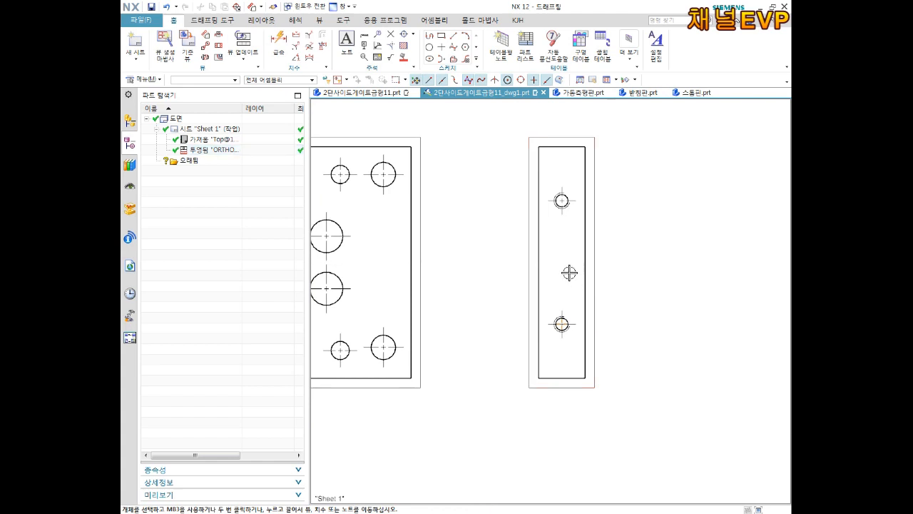
left_click(220, 47)
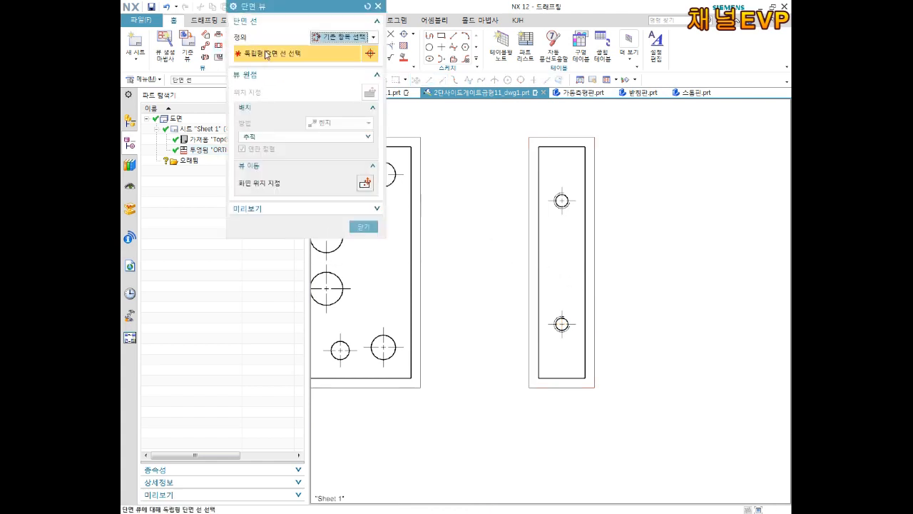
left_click(336, 39)
left_click(333, 50)
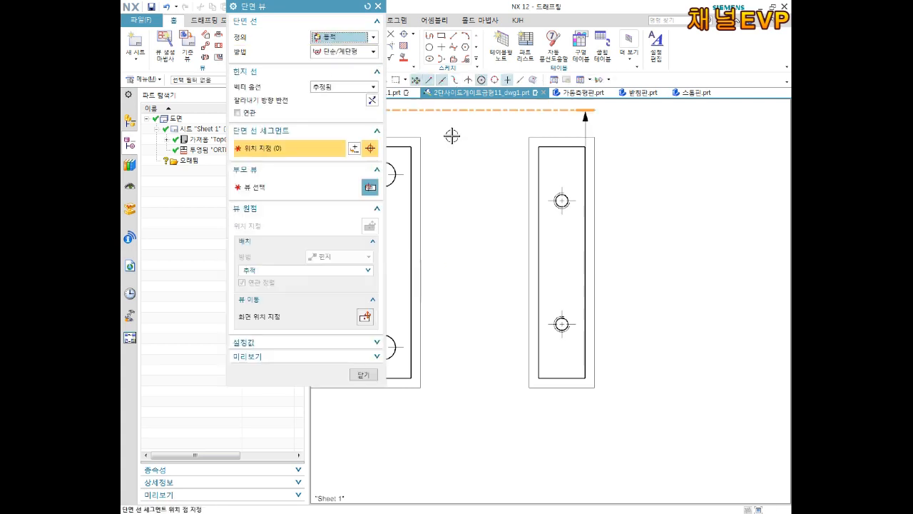
left_click(346, 38)
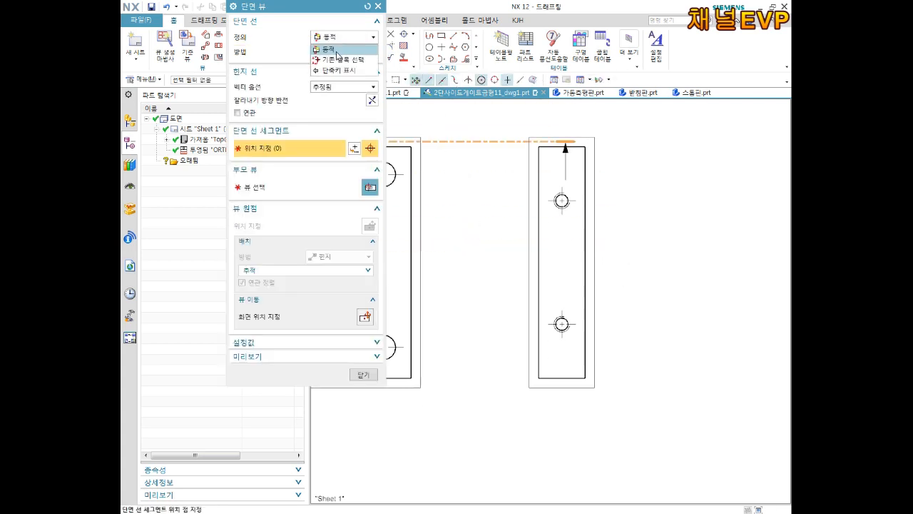
left_click(333, 49)
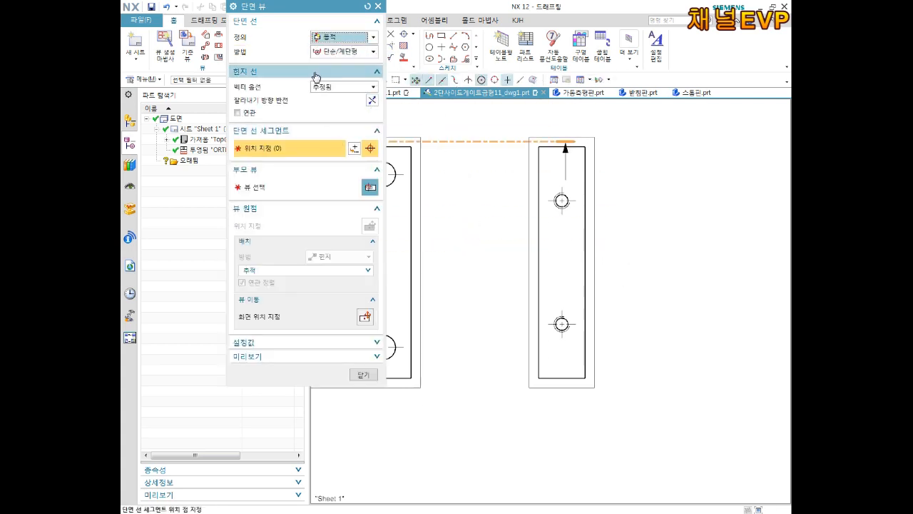
scroll(563, 325, "up", 5)
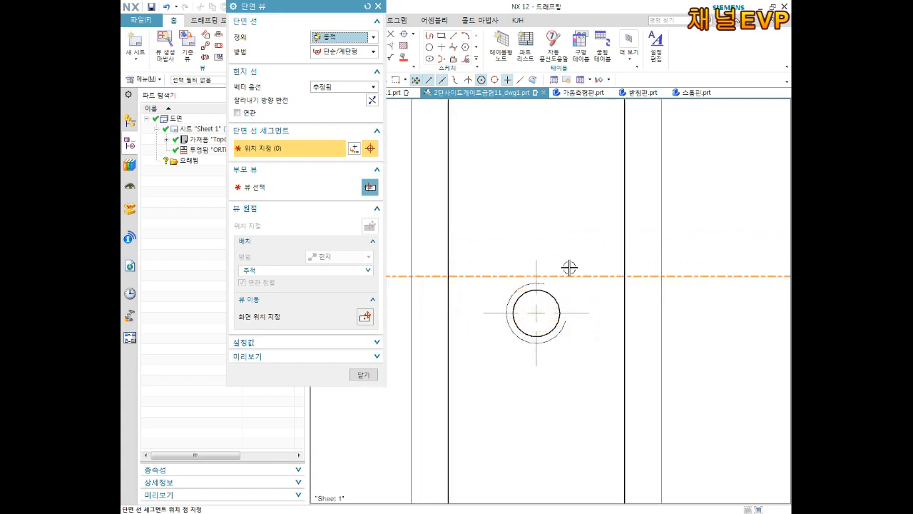
left_click(536, 313)
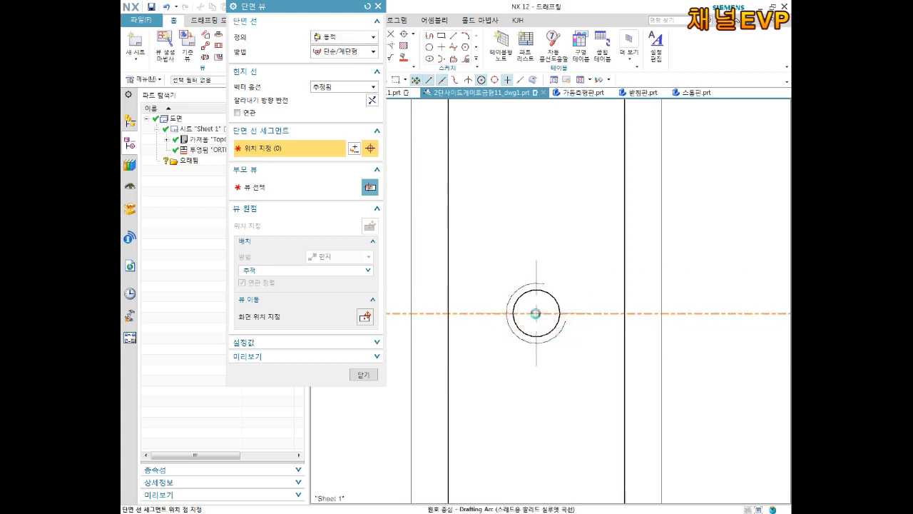
Place the section view A-A directly below the side view.
scroll(537, 360, "down", 3)
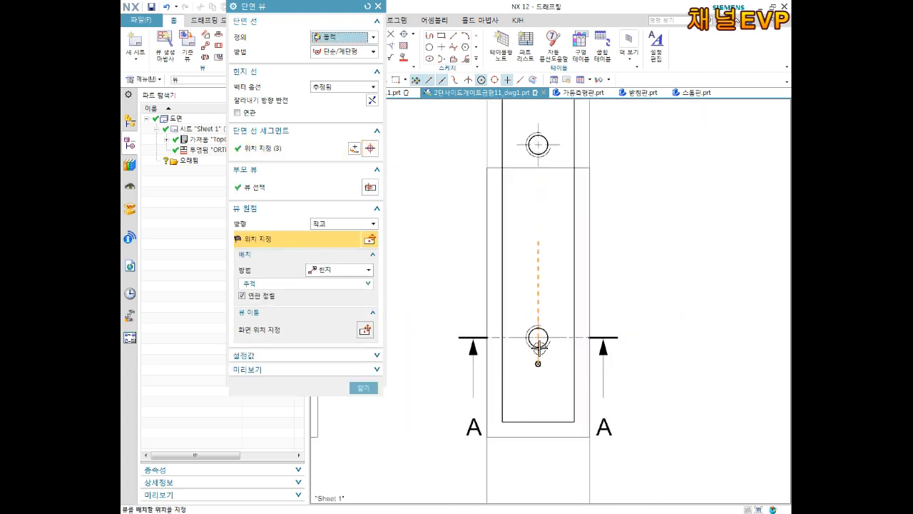
middle_click_drag(563, 341, 564, 249, "shift")
middle_click_drag(540, 310, 540, 168, "shift")
scroll(526, 330, "down", 2)
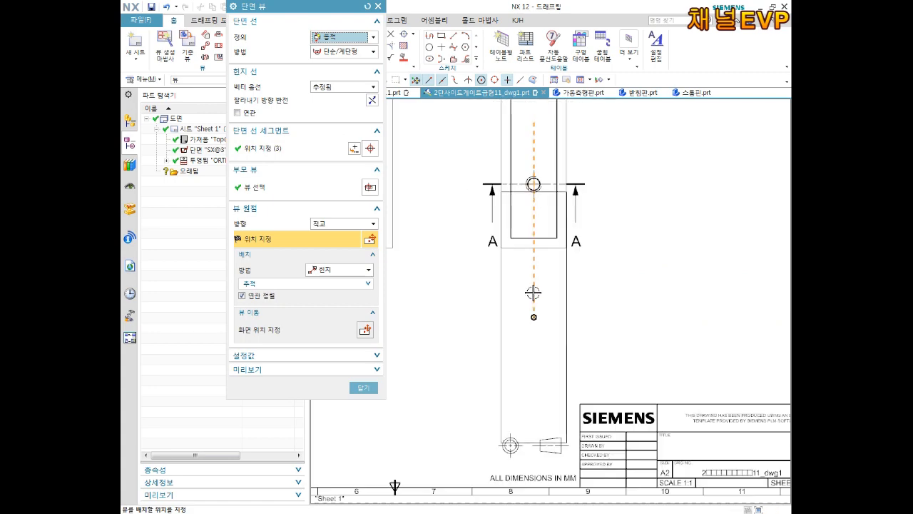
middle_click_drag(528, 324, 530, 225, "shift")
left_click(521, 272)
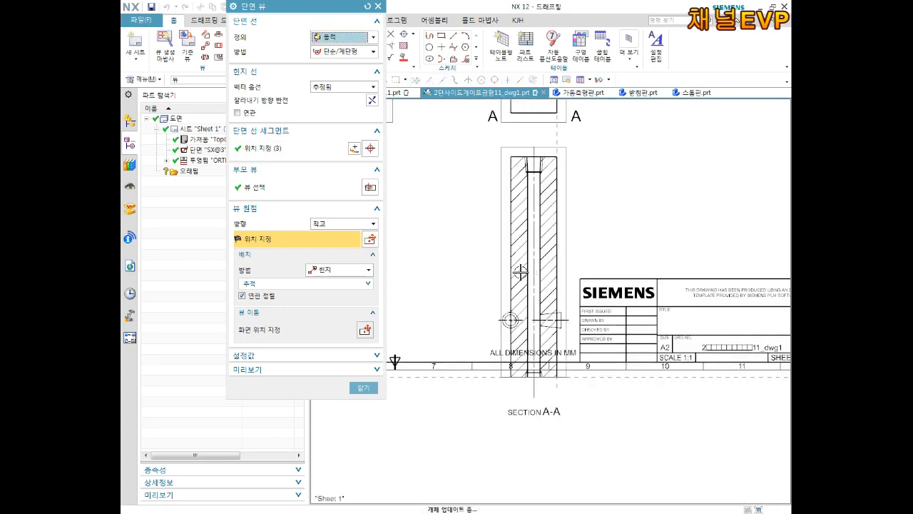
Examine the tapered thread profile at the upper end of the hole in section A-A.
scroll(544, 178, "up", 3)
scroll(532, 165, "up", 2)
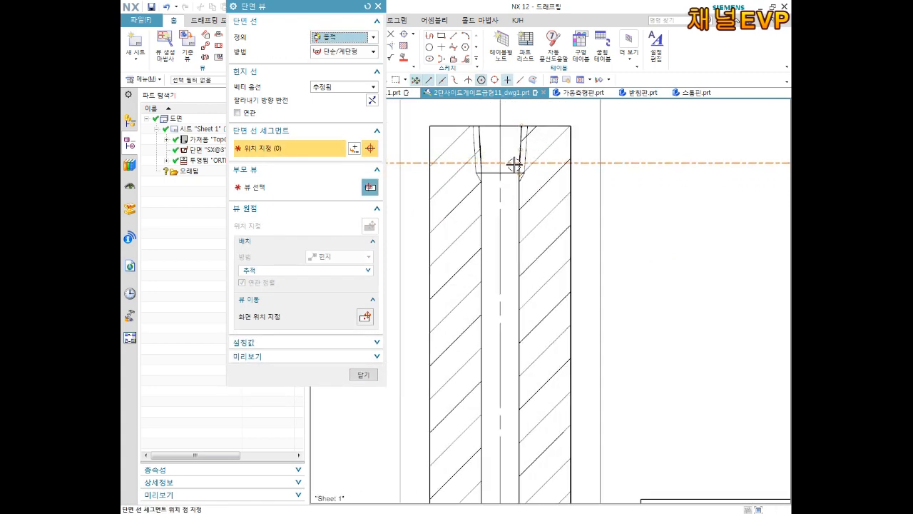
scroll(517, 163, "up", 1)
middle_click_drag(530, 140, 533, 196, "shift")
key("Escape")
scroll(541, 158, "down", 6)
scroll(531, 164, "up", 6)
mouse_move(532, 164)
middle_mouse_down("shift")
mouse_move(500, 237)
mouse_move(496, 225)
middle_mouse_up("shift")
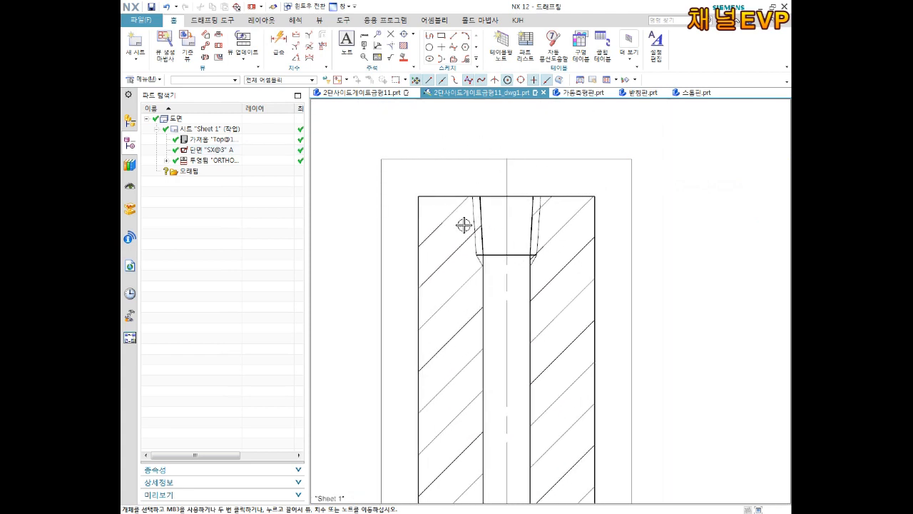
Delete the section view A-A from the sheet.
scroll(559, 207, "down", 5)
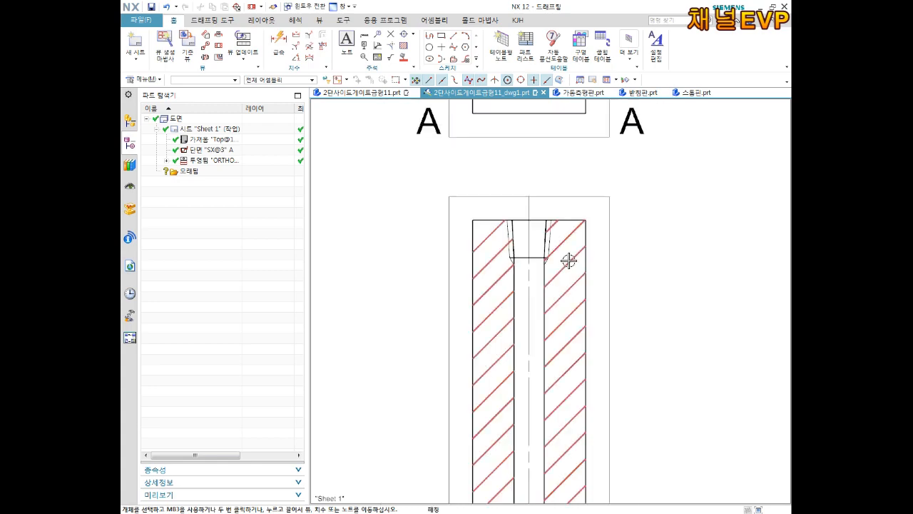
middle_click_drag(559, 209, 560, 298, "shift")
scroll(568, 280, "up", 3)
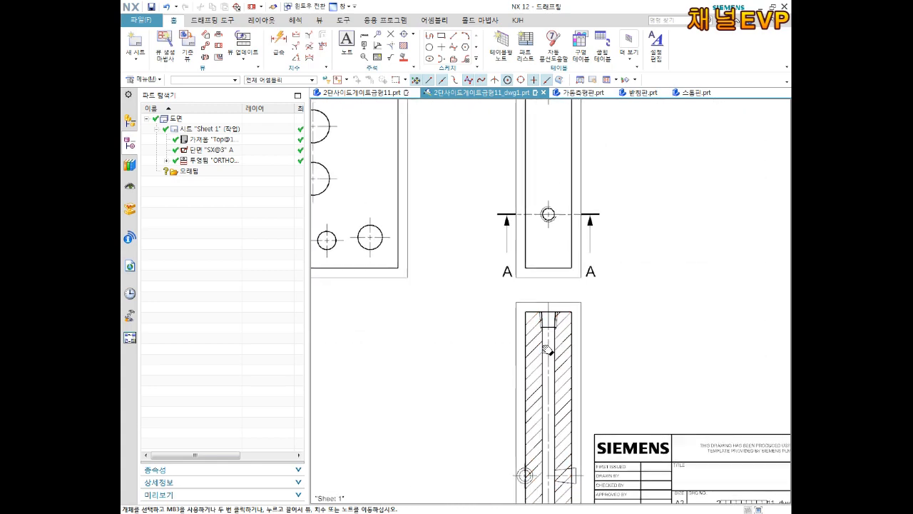
left_click(563, 304)
key("Delete")
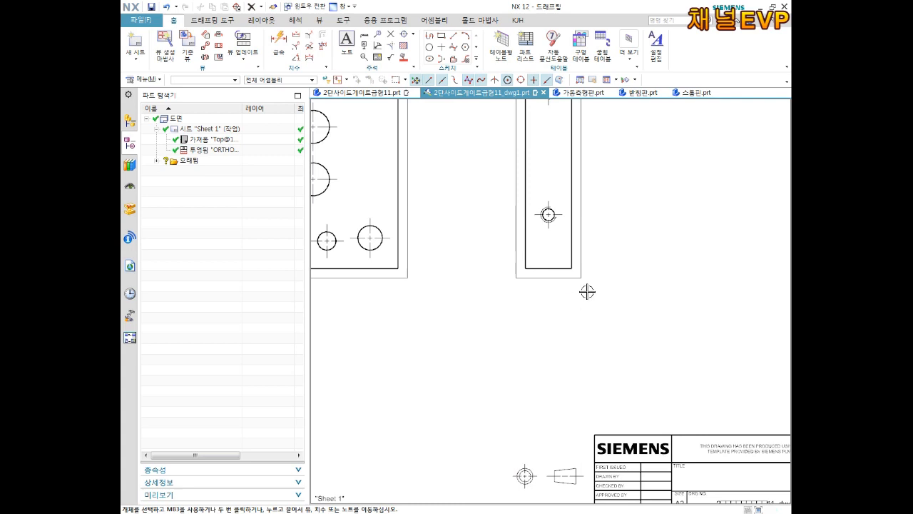
Project a view of the plate's name-engraved side directly below the base view.
scroll(587, 292, "down", 3)
scroll(504, 234, "up", 1)
middle_click_drag(524, 255, 618, 256, "shift")
middle_click_drag(576, 276, 597, 261, "shift")
middle_click_drag(538, 290, 525, 289, "shift")
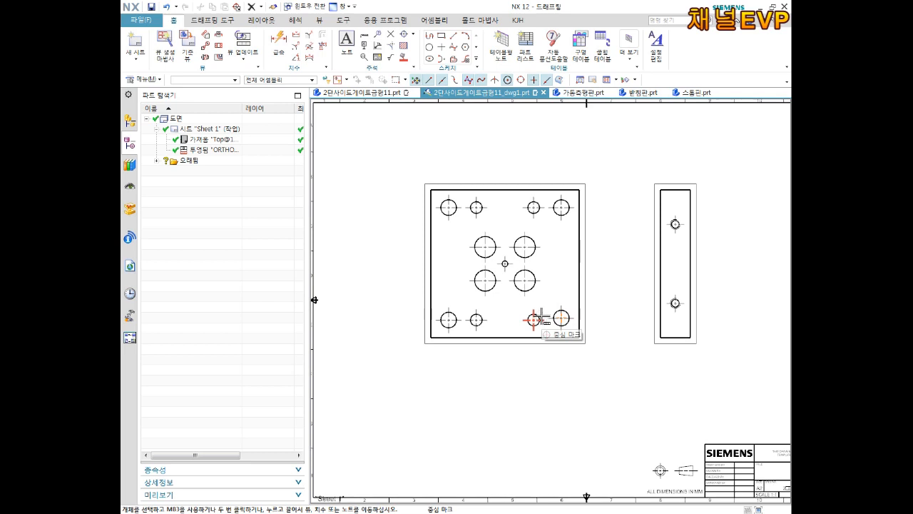
scroll(582, 334, "down", 2)
middle_click_drag(600, 334, 538, 335, "shift")
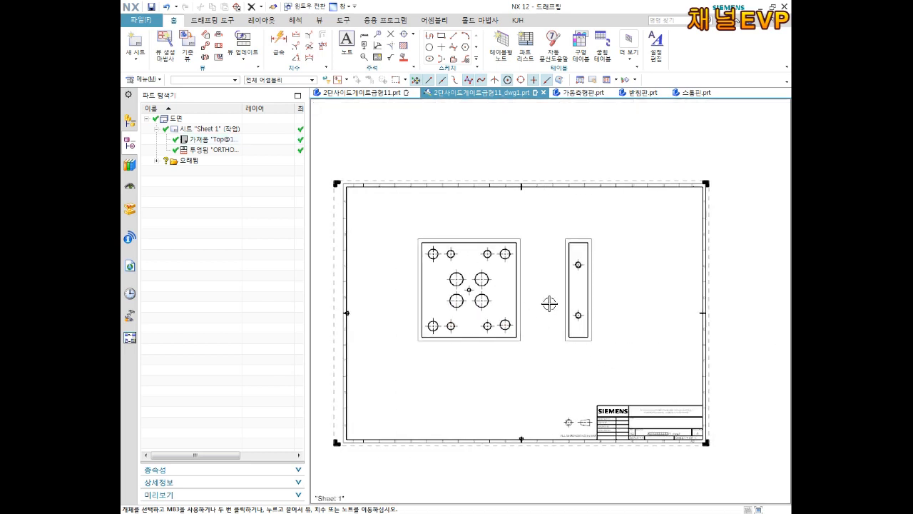
middle_click_drag(497, 302, 516, 279, "shift")
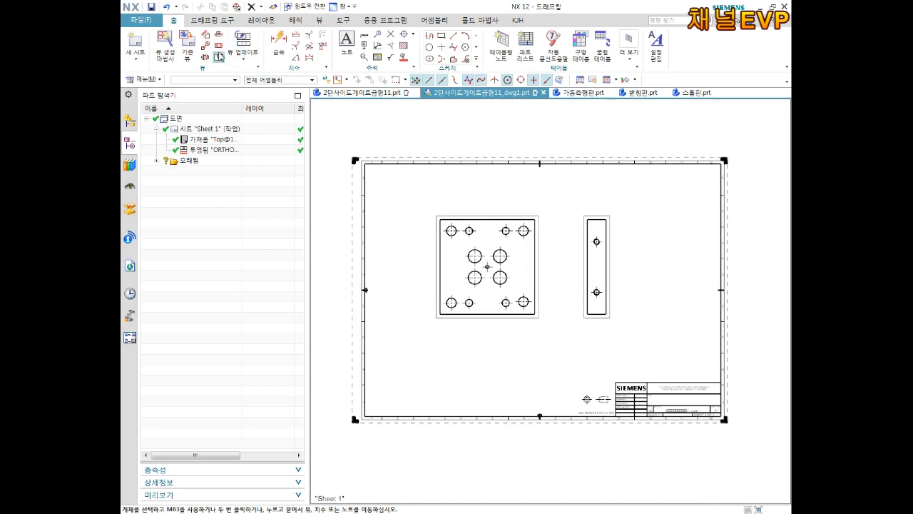
left_click(204, 35)
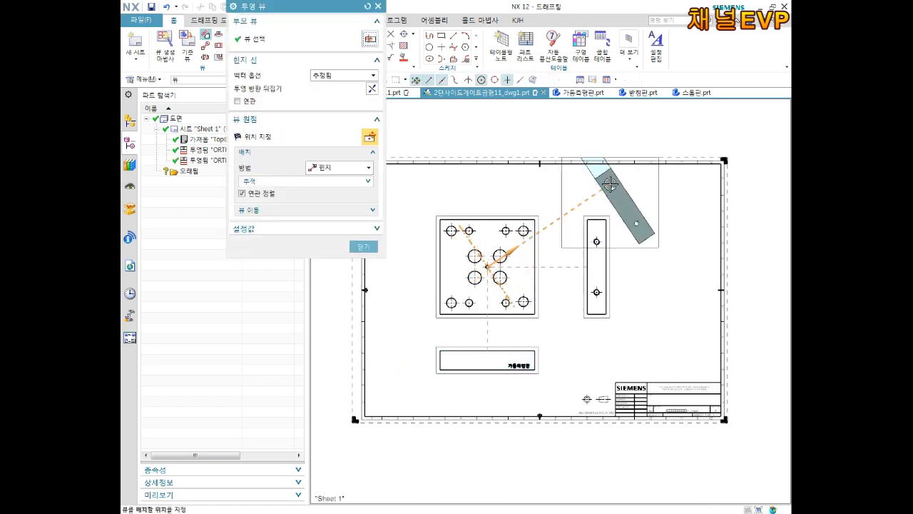
key("Escape")
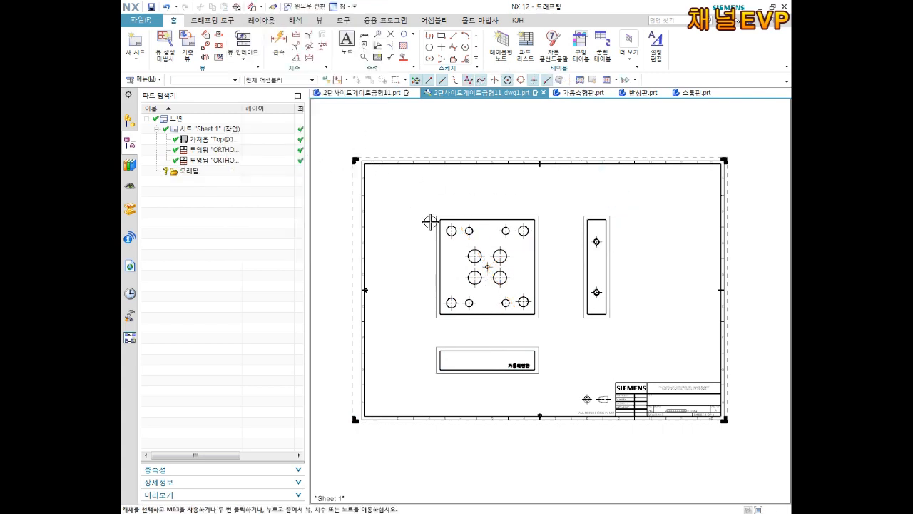
Move the base view toward the sheet's left border and bring the side view closer to it.
mouse_move(548, 274)
middle_mouse_down()
mouse_move(548, 306)
mouse_move(559, 288)
middle_mouse_up()
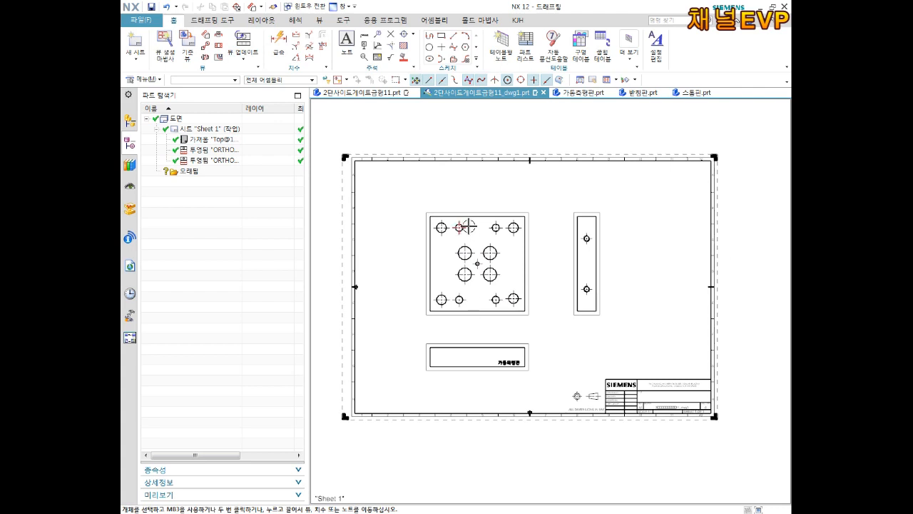
left_click_drag(468, 210, 432, 206)
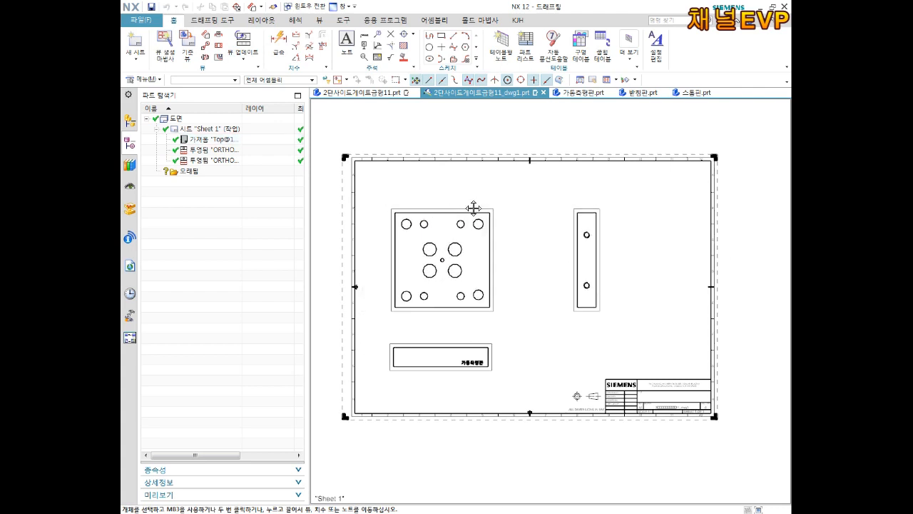
left_click_drag(585, 209, 540, 208)
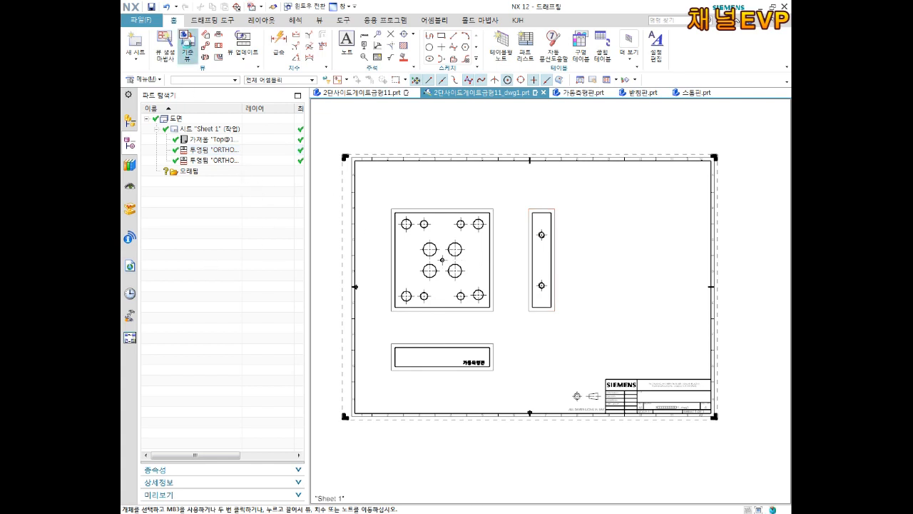
Add an isometric base view of 가동측형판.prt at 1:1 scale in the sheet's upper-right area.
left_click(186, 44)
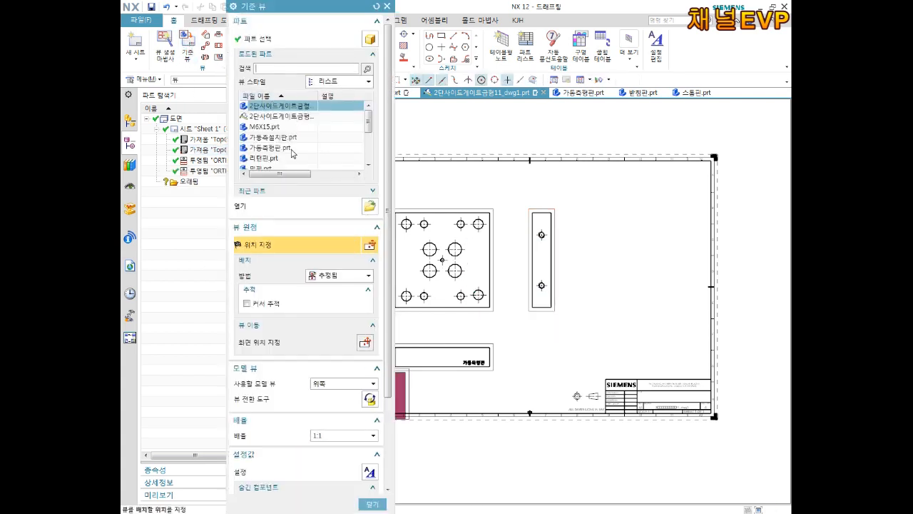
left_click(275, 148)
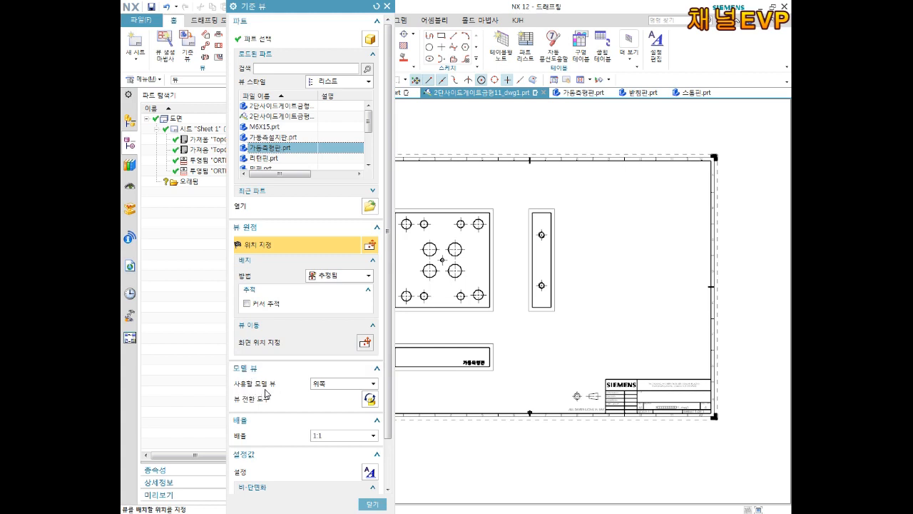
left_click(318, 388)
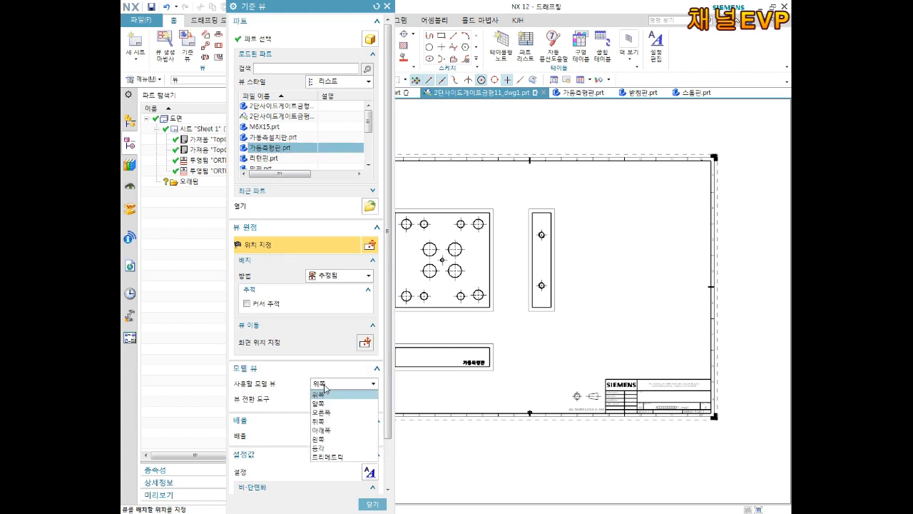
left_click(327, 438)
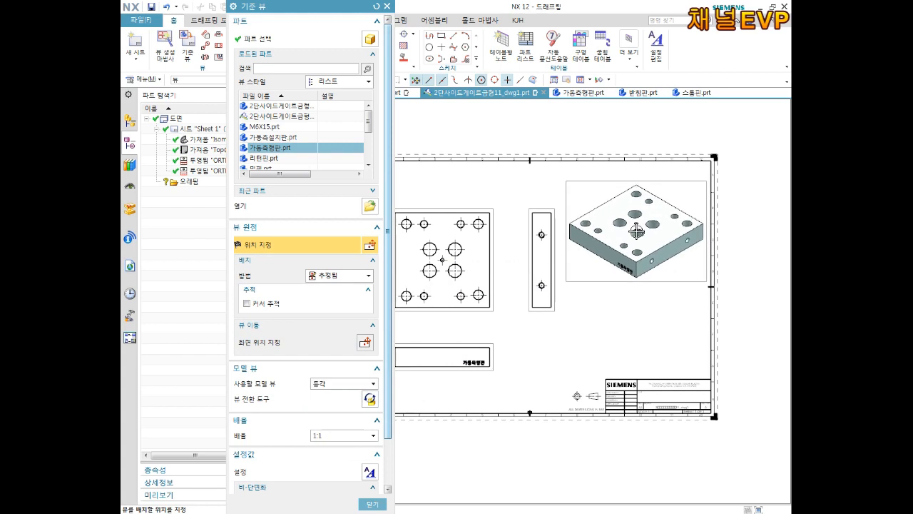
left_click(642, 240)
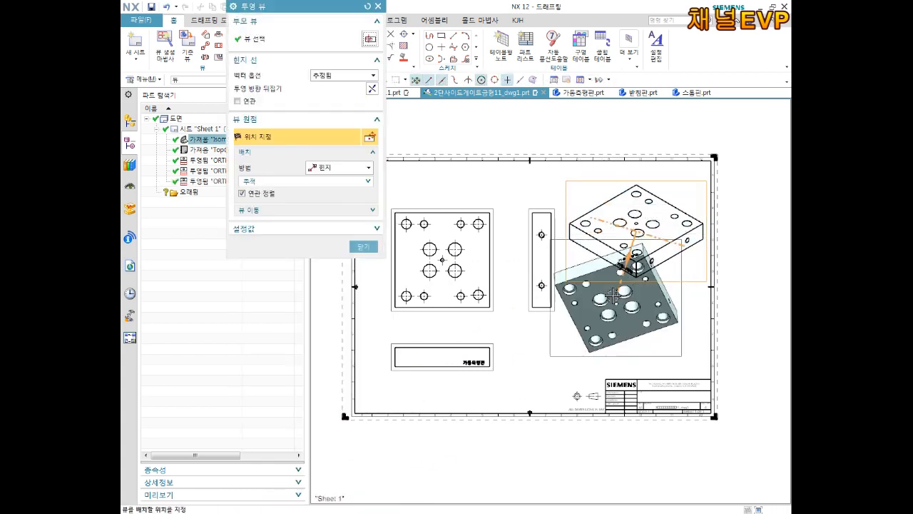
key("Escape")
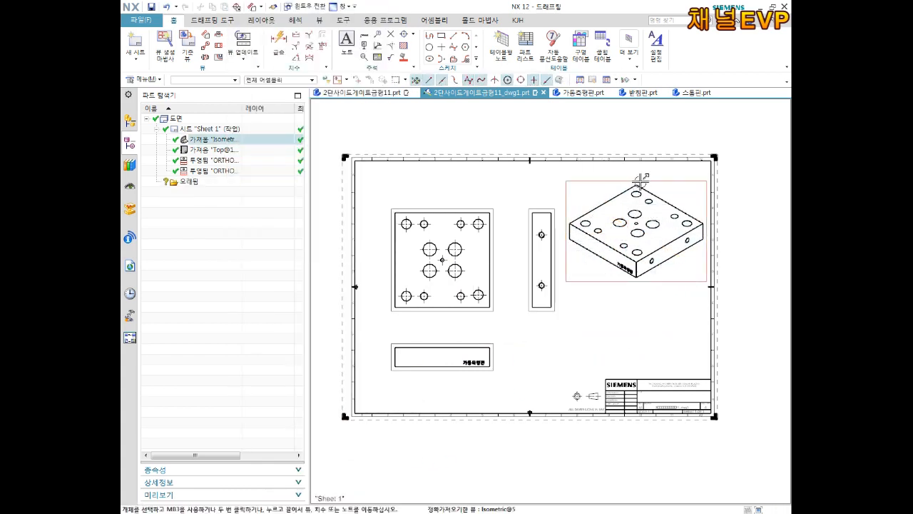
Move the isometric view down until it sits just above the title block.
left_click_drag(643, 172, 644, 255)
scroll(599, 244, "up", 2)
middle_click_drag(608, 244, 603, 228, "shift")
scroll(618, 224, "down", 1)
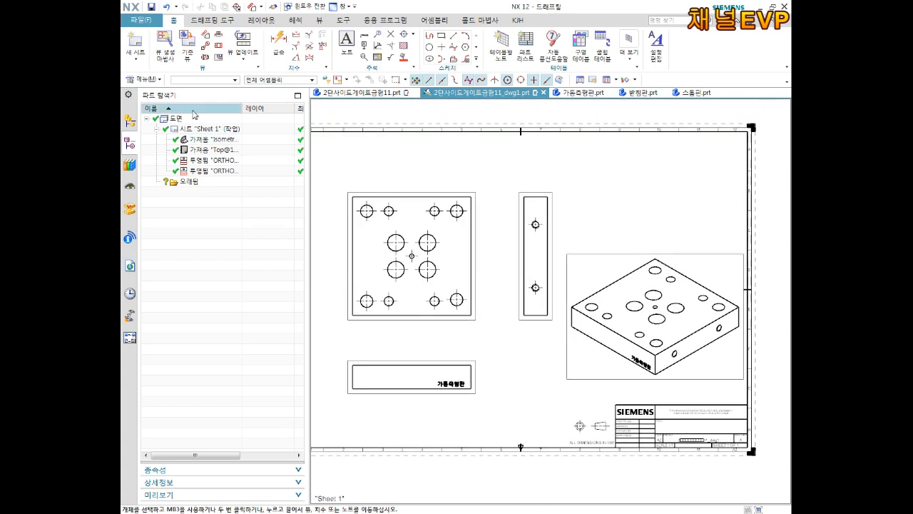
left_click(187, 47)
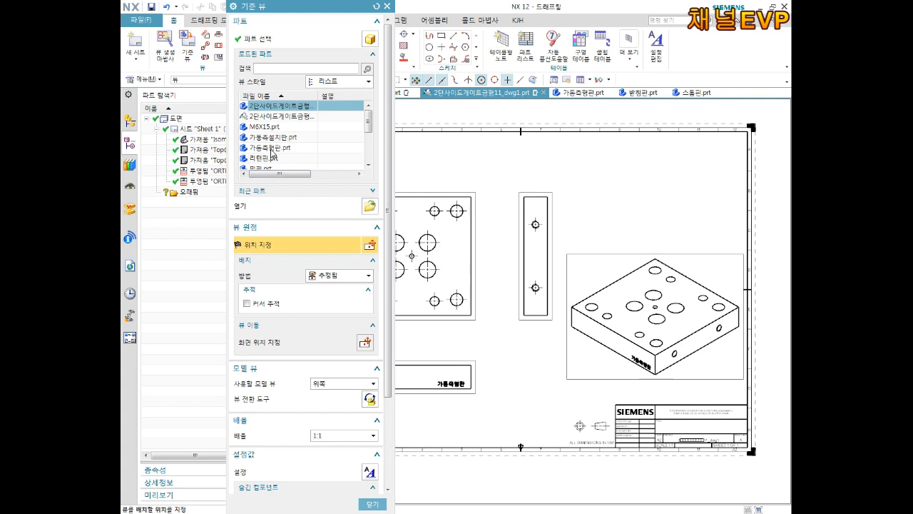
left_click(271, 148)
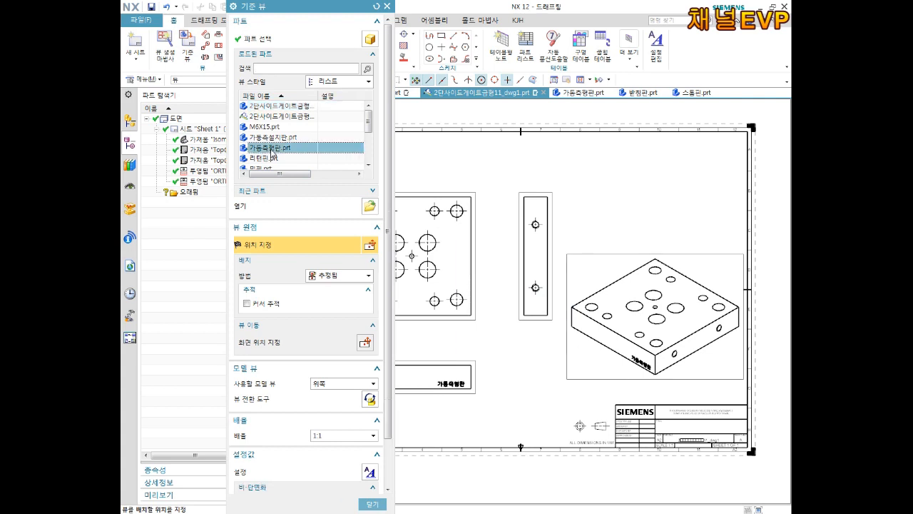
left_click(335, 385)
left_click(333, 440)
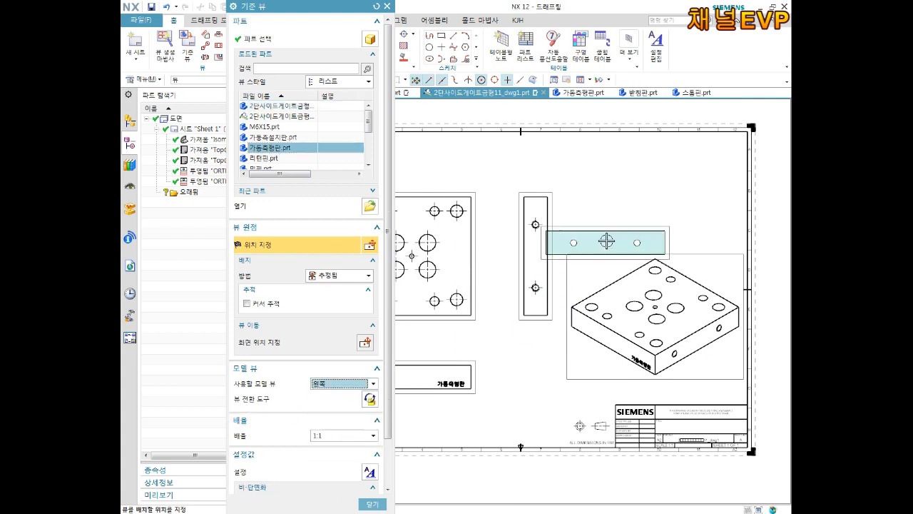
left_click(318, 384)
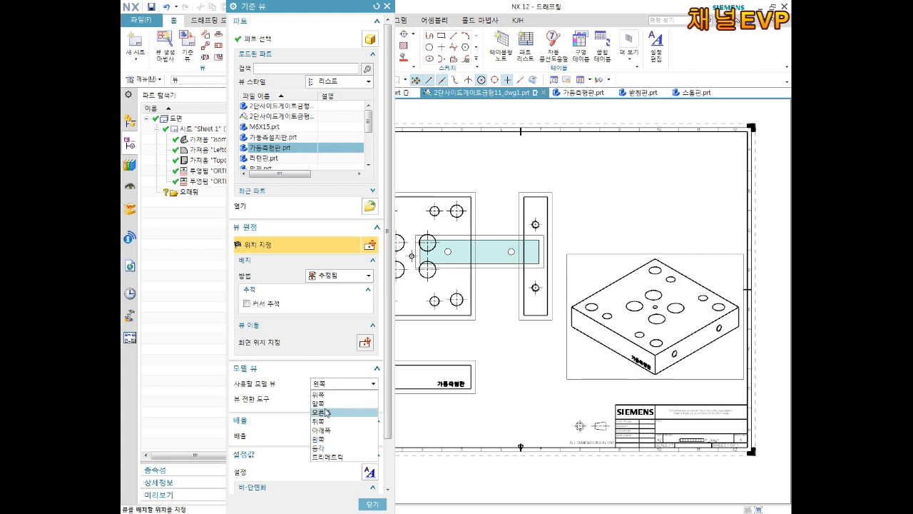
left_click(318, 448)
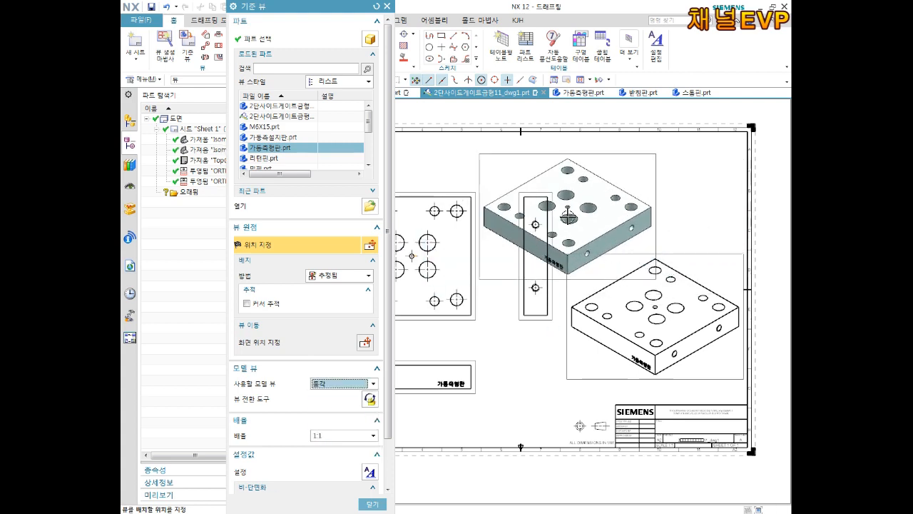
key("Escape")
Save the drawing as 2단사이드게이트금형11_dwg1.prt in the 금형세트1 folder.
scroll(568, 216, "down", 2)
key("ctrl+s")
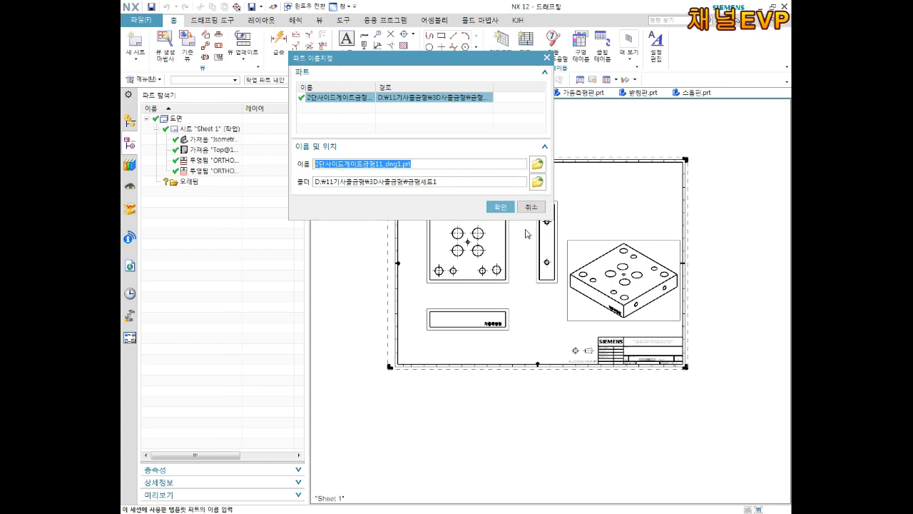
left_click(501, 207)
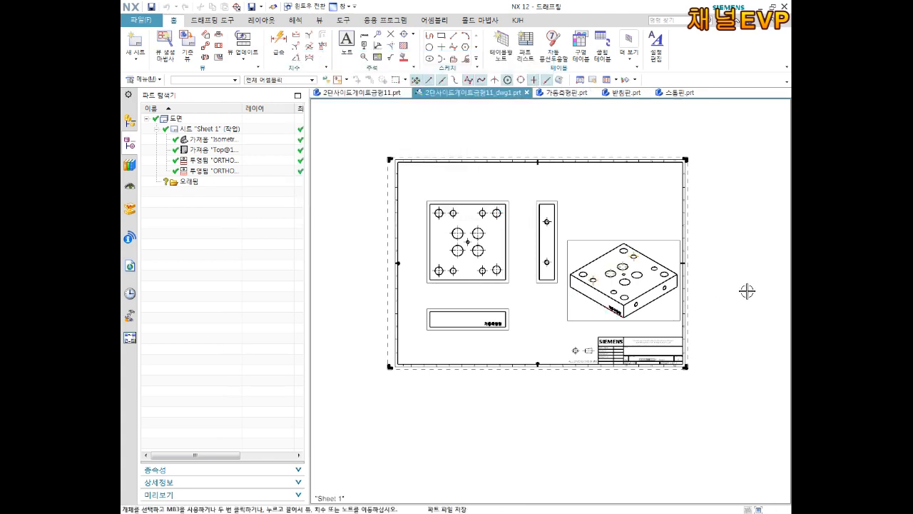
Export the displayed drawing as the 2D DWG file 2단사이드게이트금형11_dwg1.dwg into D:\11기사출금형\3D사출금형\금형세트1.
left_click(139, 21)
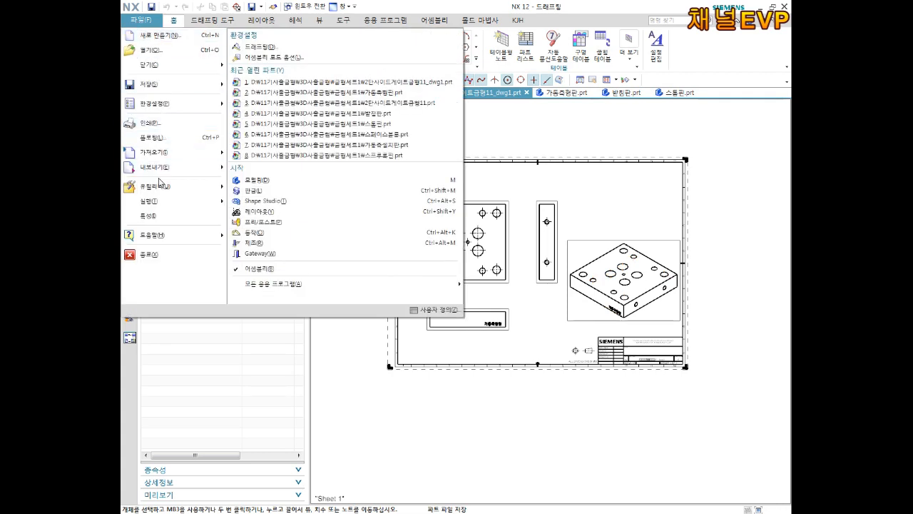
mouse_move(162, 174)
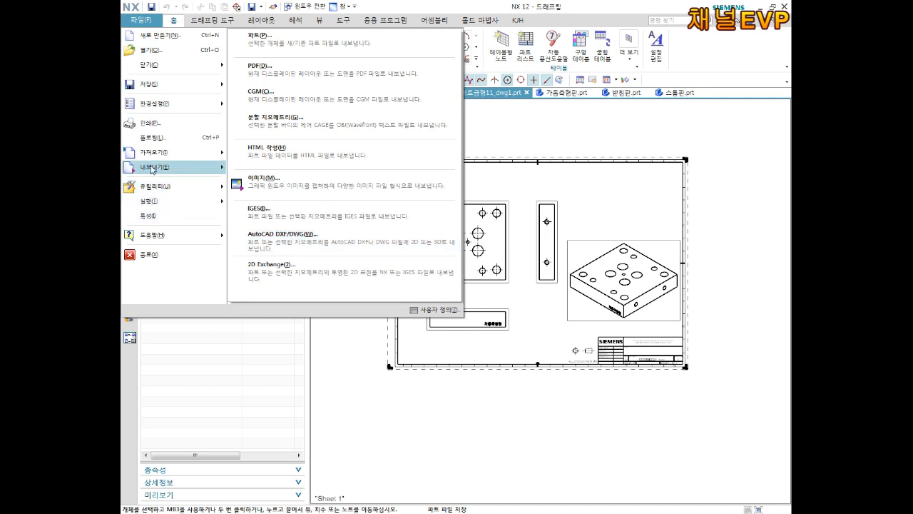
left_click(292, 244)
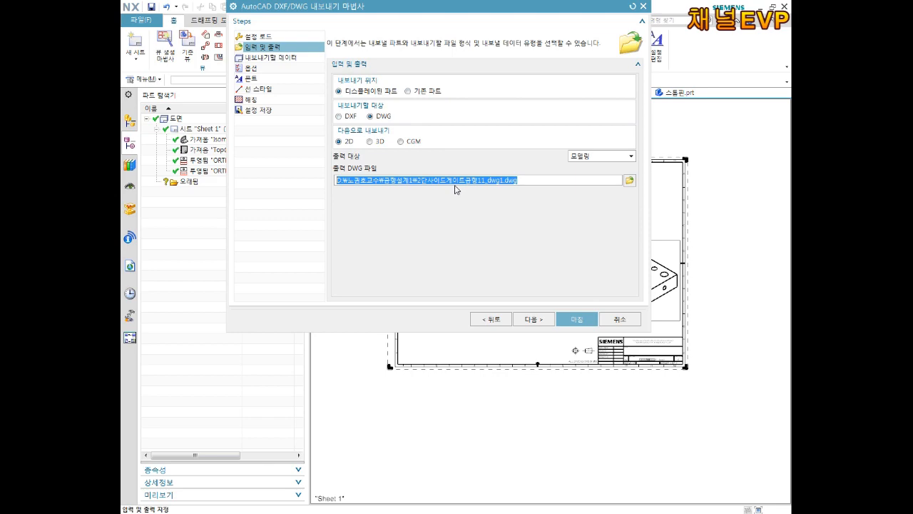
left_click(630, 179)
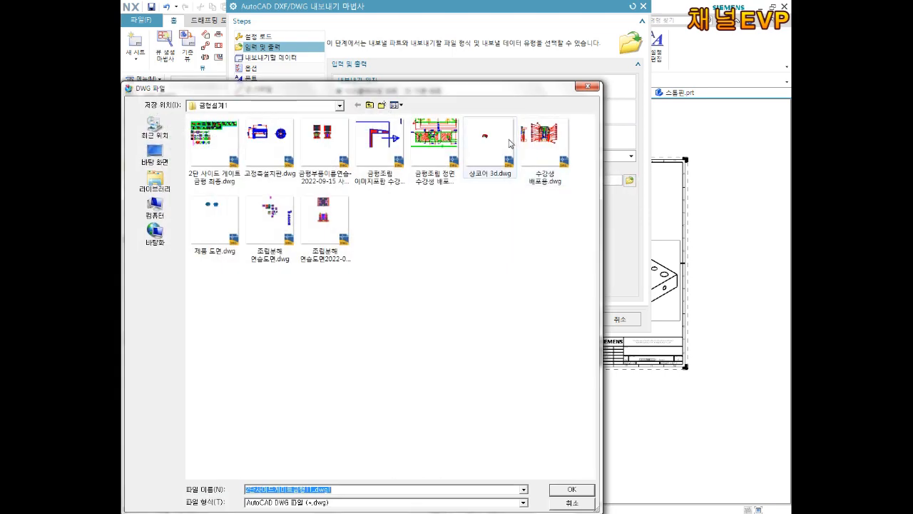
left_click(431, 253)
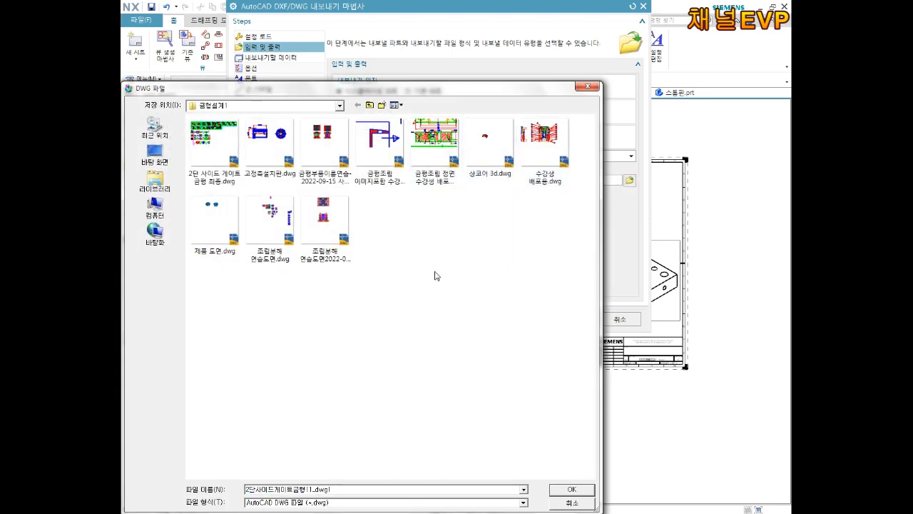
key("BackSpace")
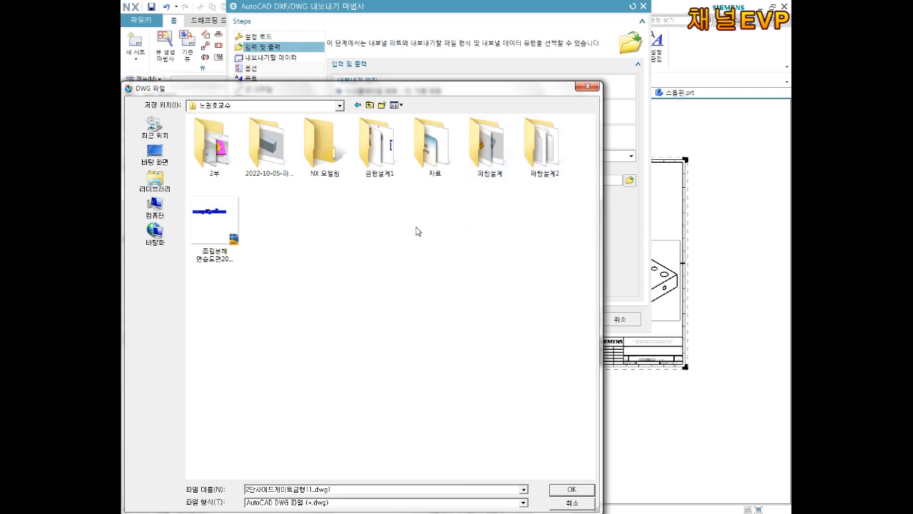
key("BackSpace")
double_click(216, 165)
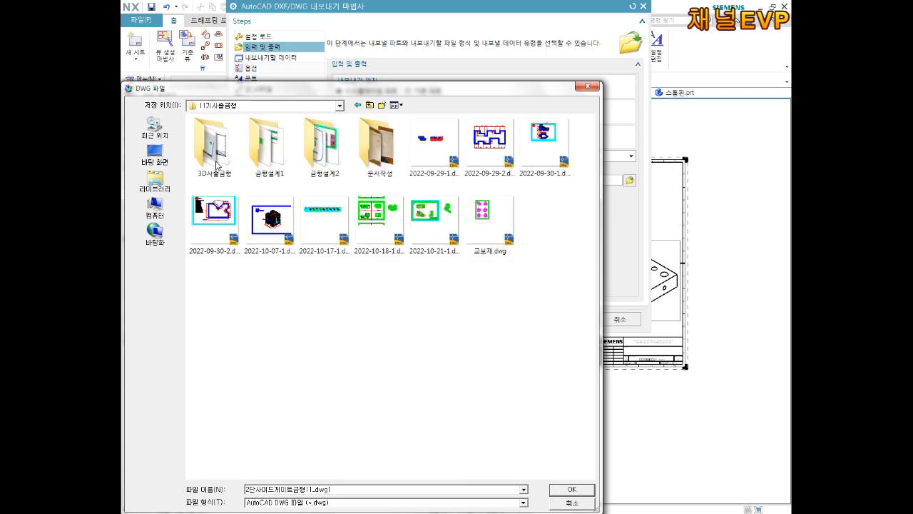
double_click(216, 165)
left_click(218, 140)
double_click(218, 132)
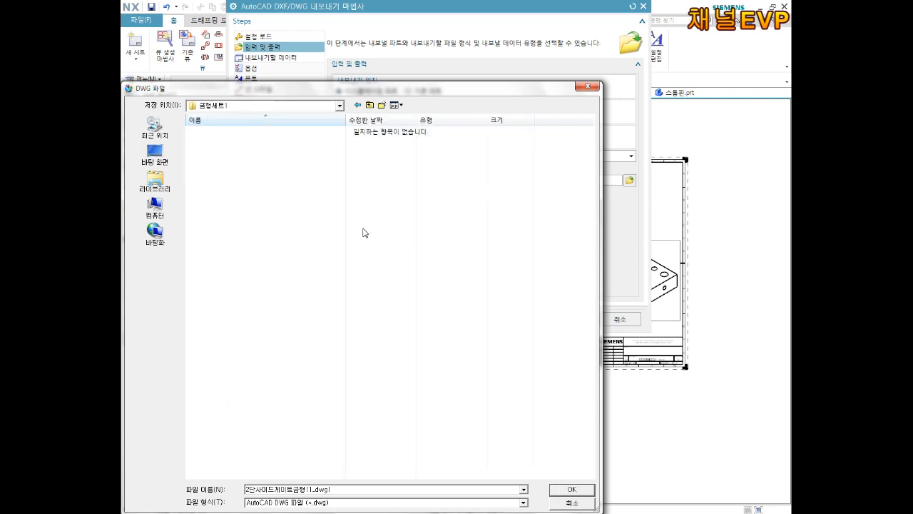
left_click(571, 489)
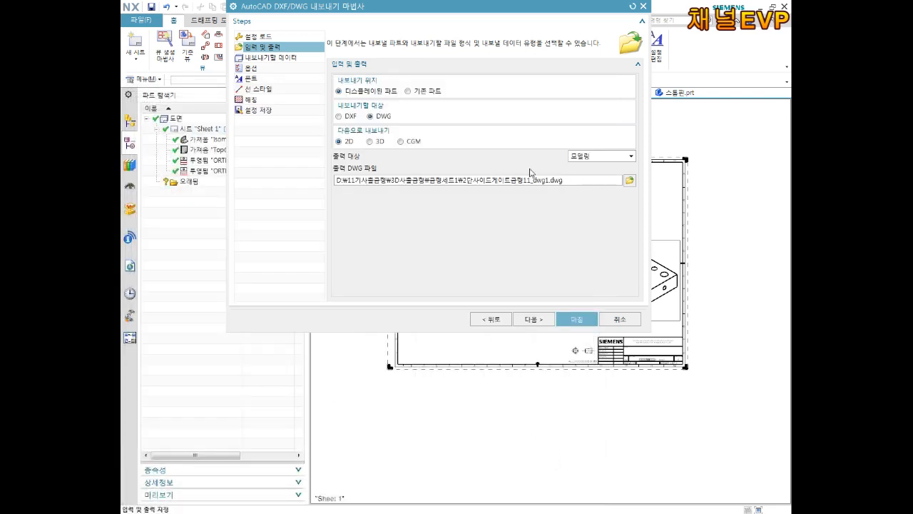
left_click(577, 319)
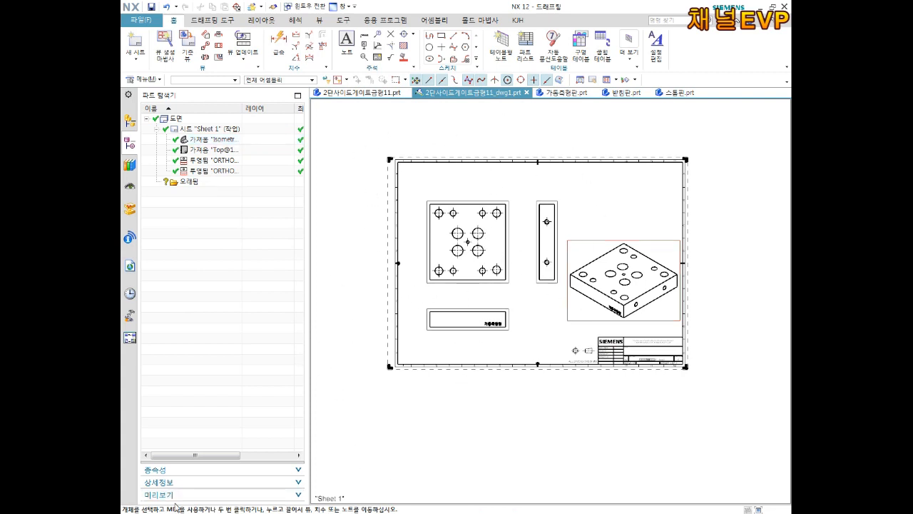
Open the exported 2단사이드게이트금형11_dwg1.dwg from the 금형세트1 folder in AutoCAD, accepting the non-Autodesk DWG.
left_click(233, 504)
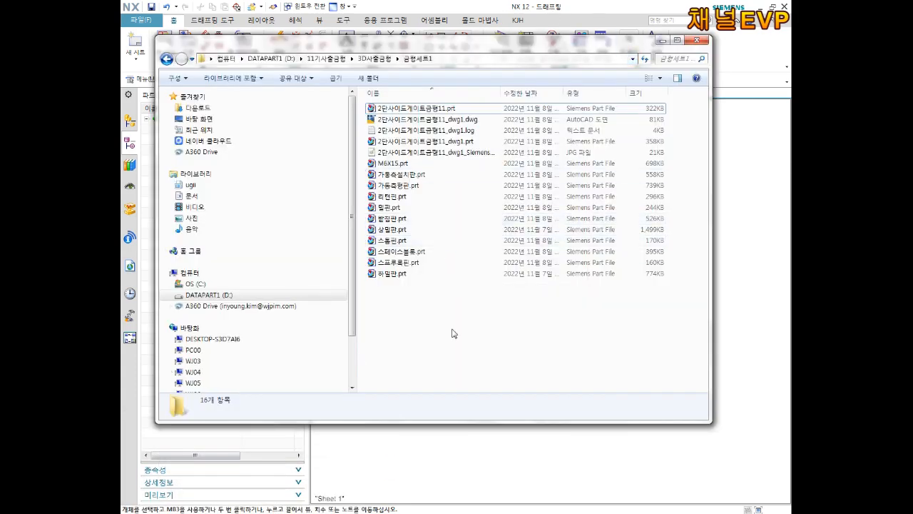
key("BackSpace")
double_click(410, 110)
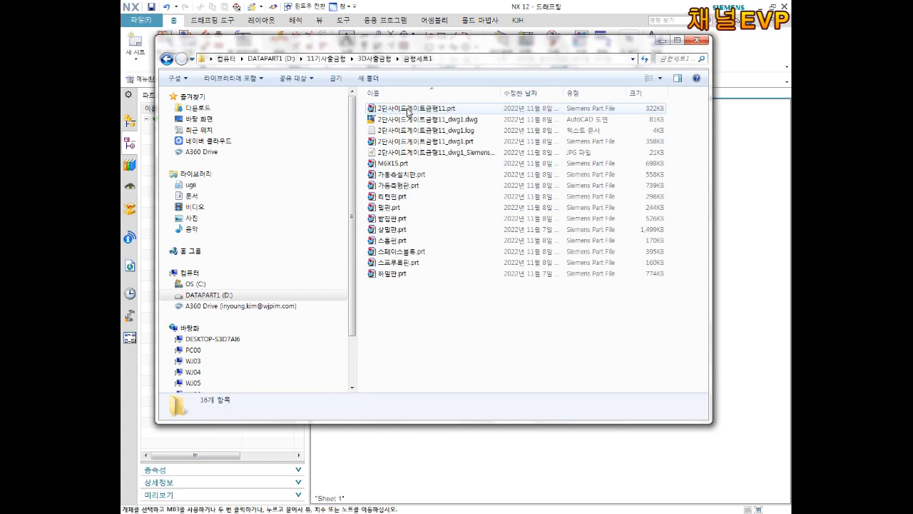
left_click(448, 121)
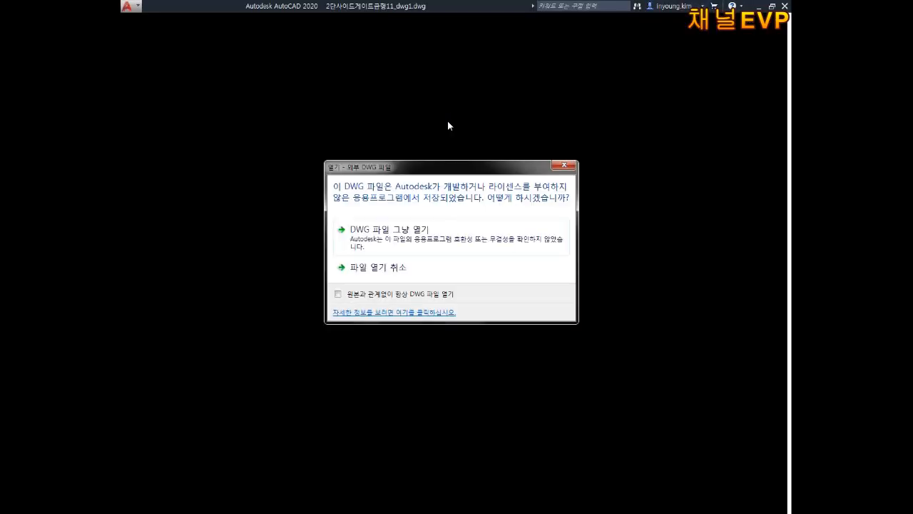
left_click(400, 240)
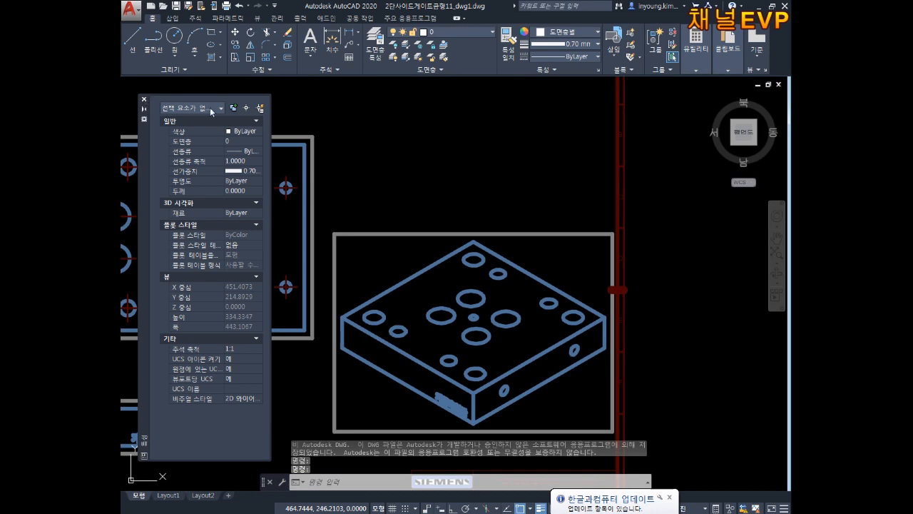
Close the properties palette and select the whole drawing, including the sheet border and title block.
left_click(144, 99)
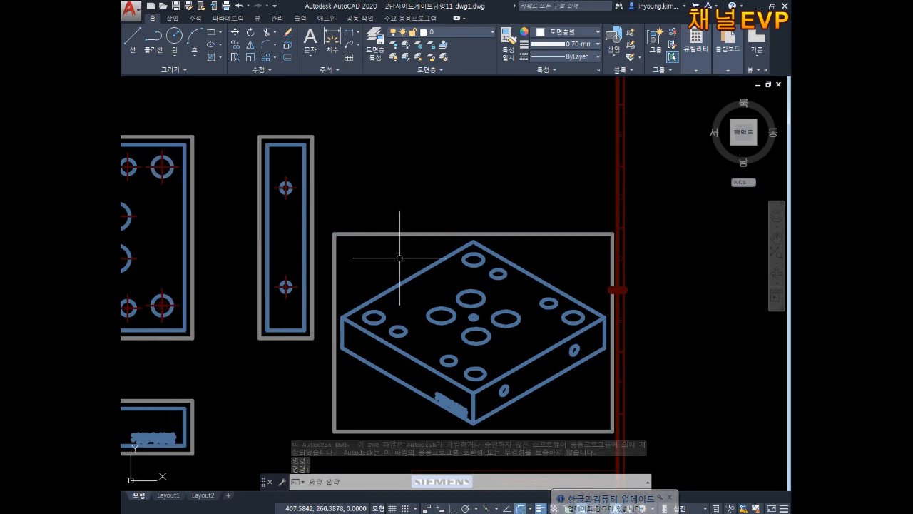
scroll(401, 275, "down", 4)
middle_click_drag(404, 285, 444, 262)
left_click(593, 116)
left_click(196, 399)
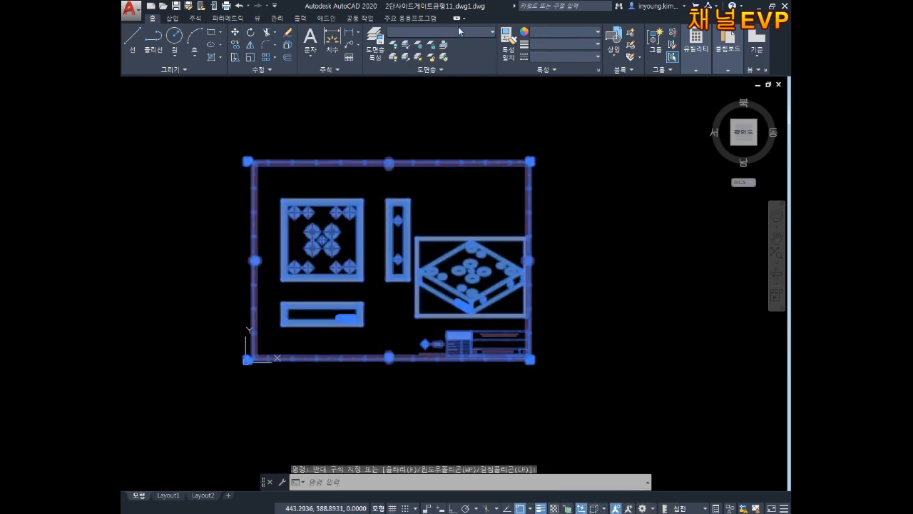
Set the colour of layer 256 to index colour green (초록색) in the layer properties.
left_click(368, 62)
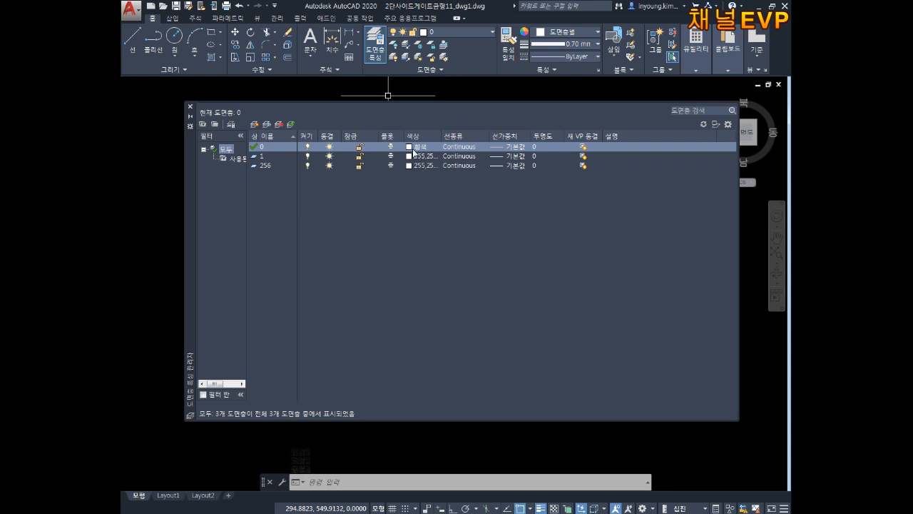
left_click(414, 166)
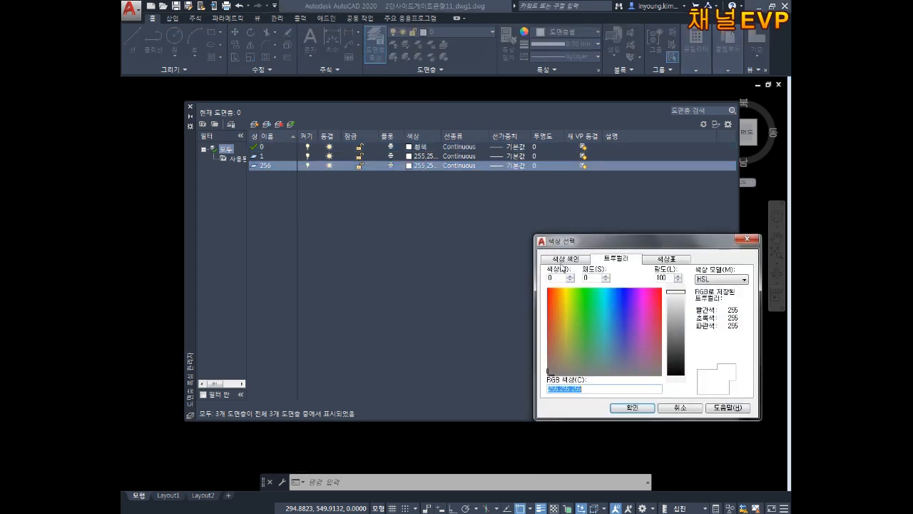
left_click(563, 259)
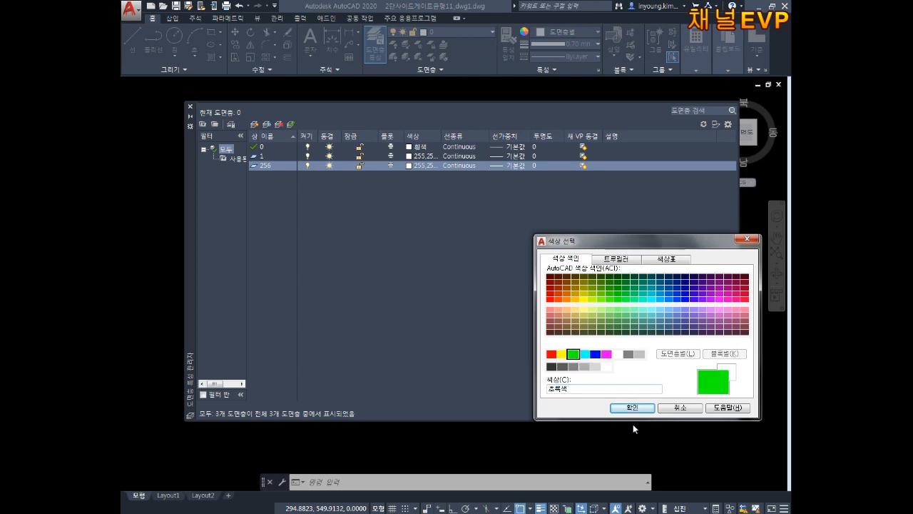
left_click(632, 407)
Set the colours of layers 1 and 0 to index colour green (초록색) and close the layer properties manager.
left_click(418, 157)
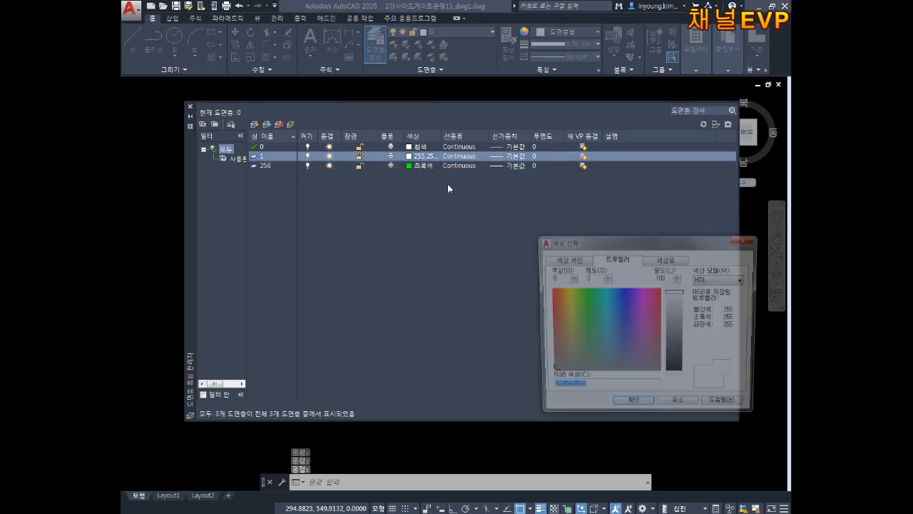
left_click(563, 259)
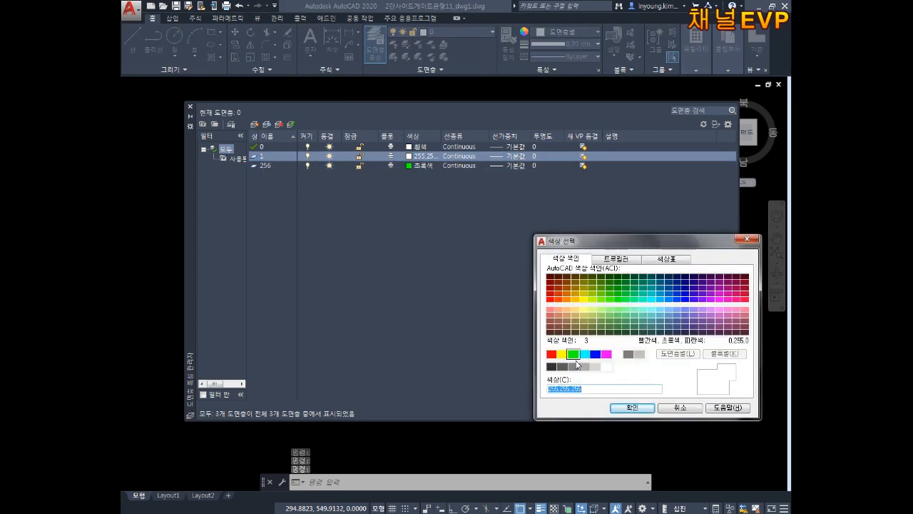
left_click(574, 354)
left_click(632, 408)
left_click(413, 150)
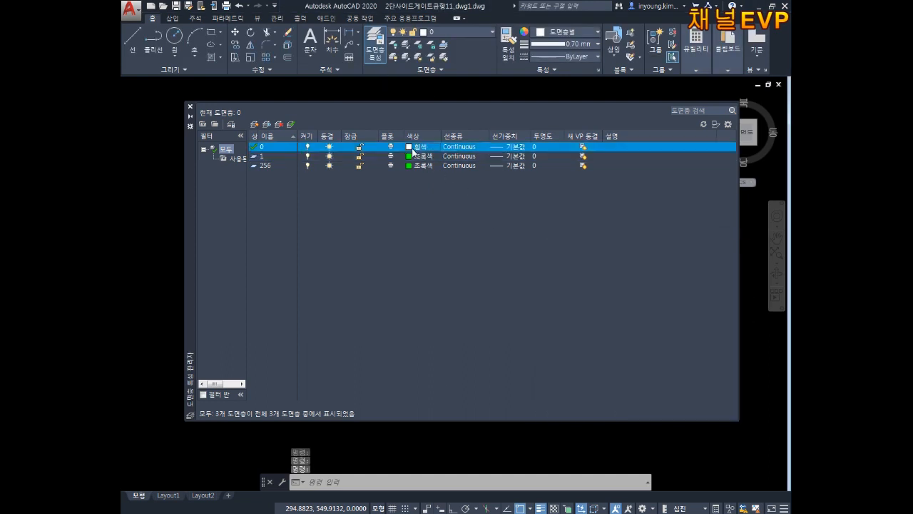
left_click(573, 354)
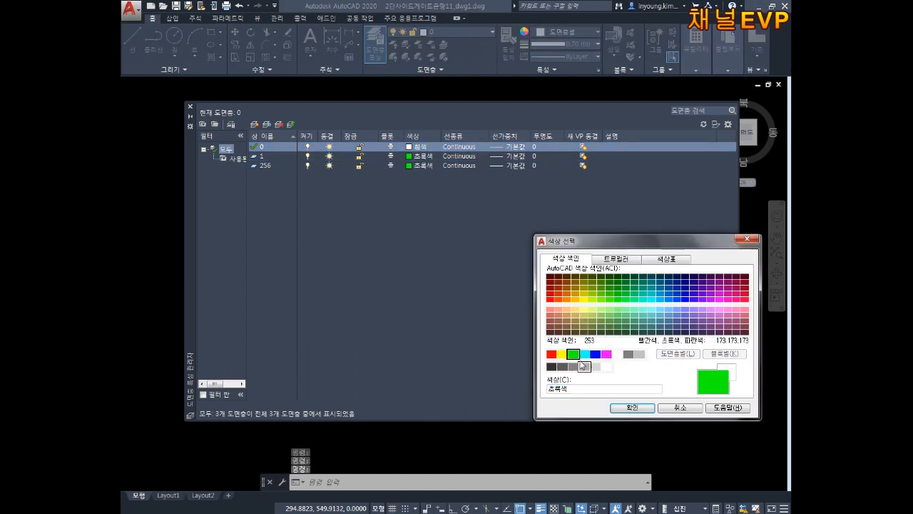
left_click(631, 408)
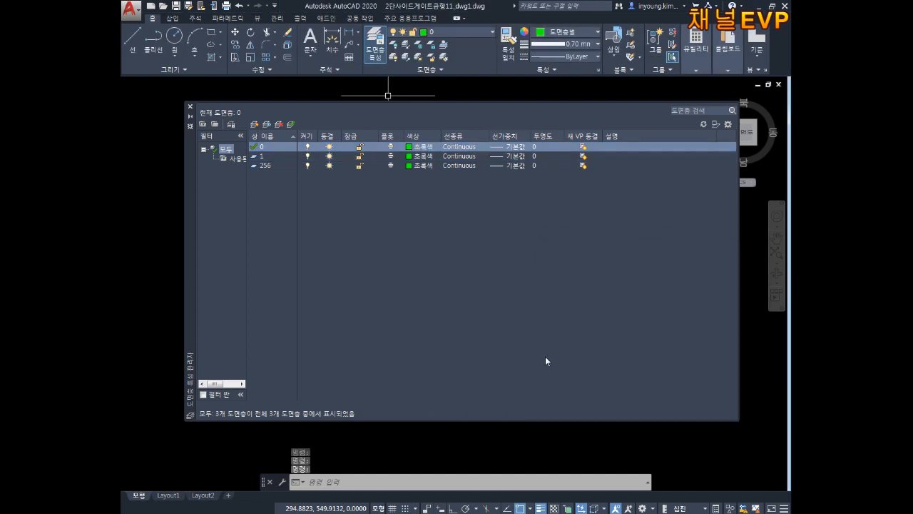
left_click(192, 107)
Select the whole drawing and reapply index colour green (초록색) to layer 256 from the layer list.
left_click(619, 134)
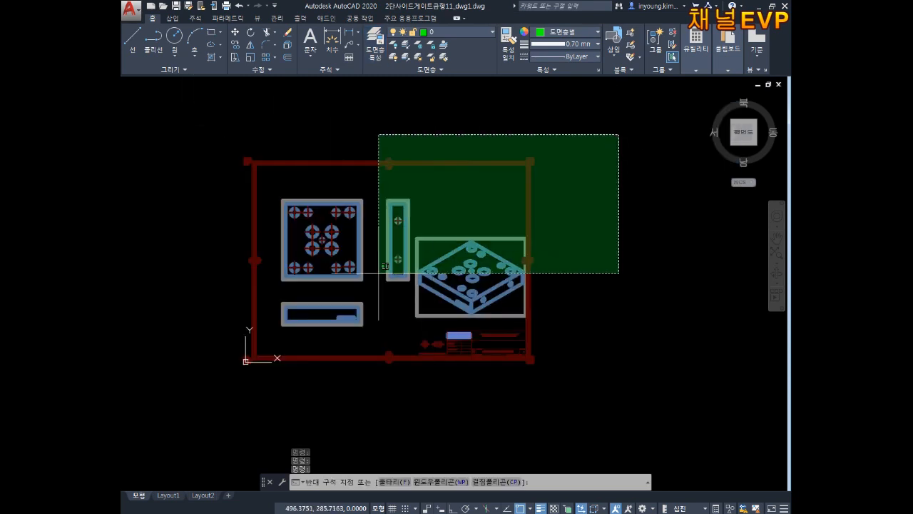
left_click(209, 412)
left_click(425, 34)
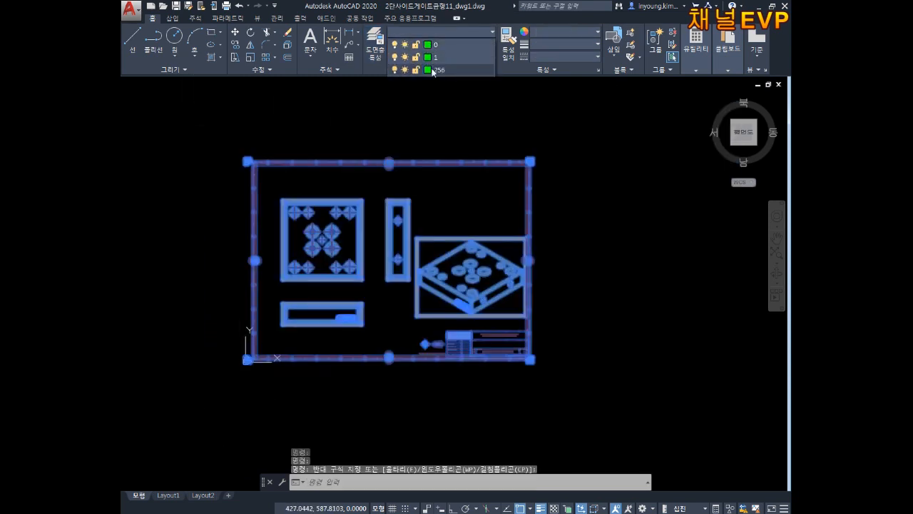
left_click(431, 68)
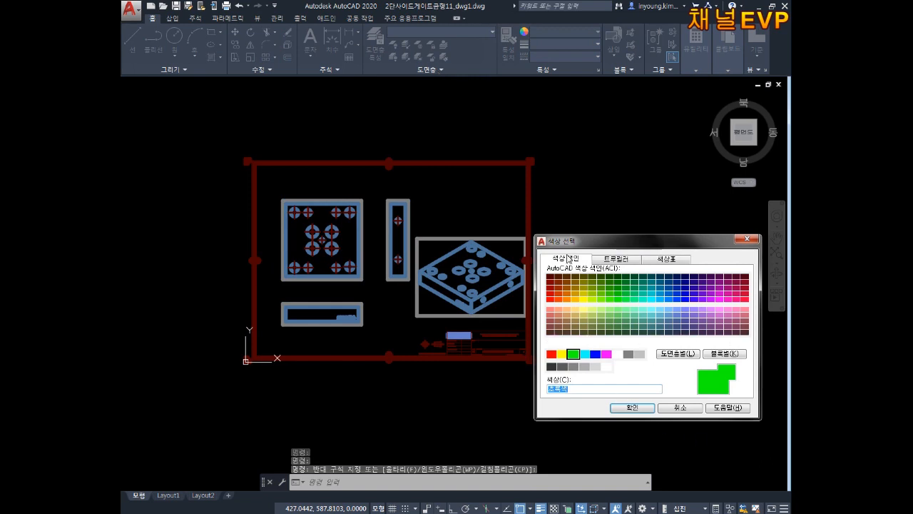
left_click(573, 354)
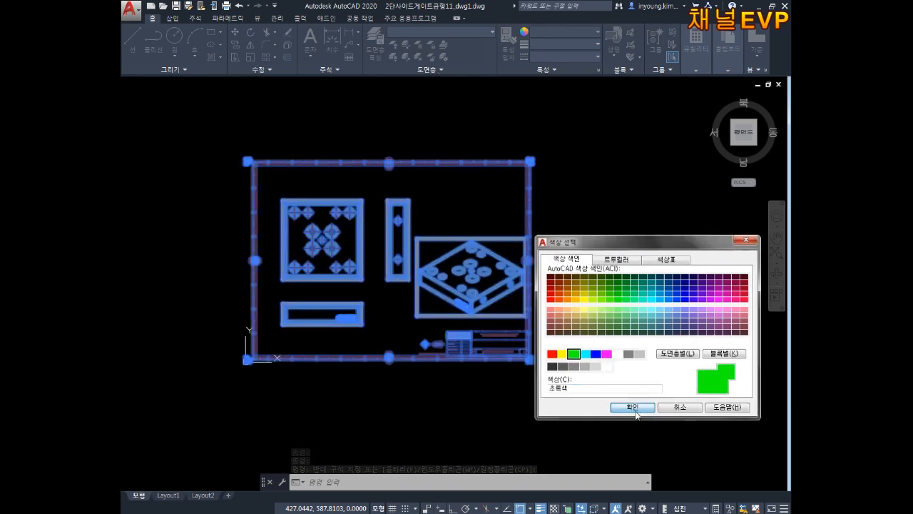
left_click(632, 407)
Set the object colour of the whole drawing to ByLayer (도면층별) and clear the selection.
left_click(546, 112)
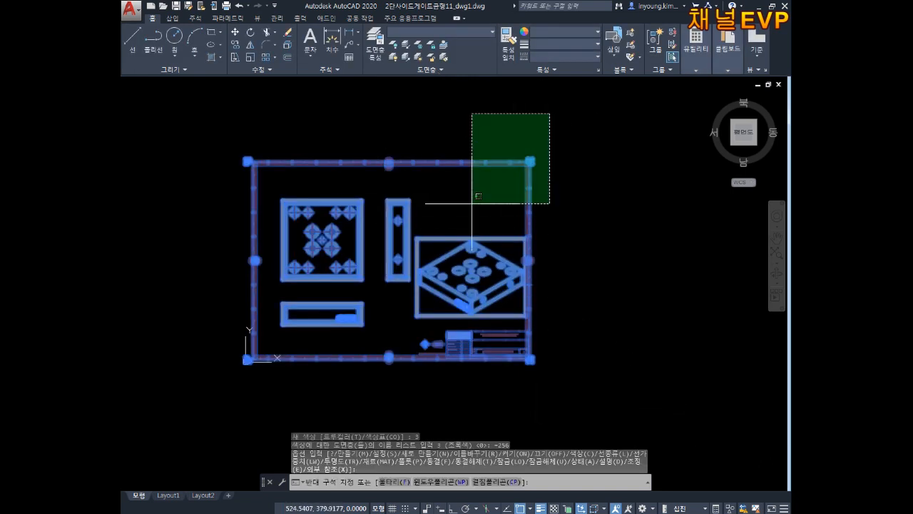
left_click(249, 362)
left_click(548, 32)
left_click(557, 41)
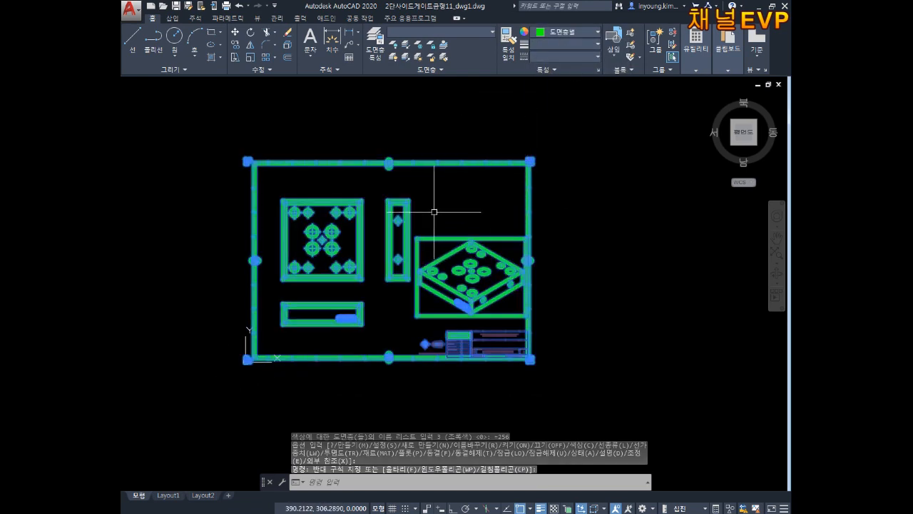
key("Escape")
key("Escape")
key("Escape")
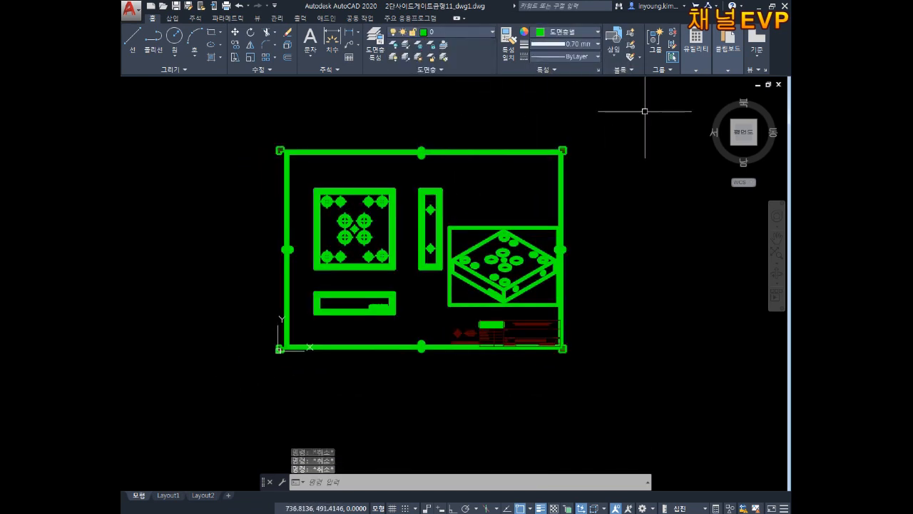
Check layer 256's colour setting with the whole drawing selected, and clear the selection.
left_click(644, 112)
left_click(284, 347)
left_click(428, 35)
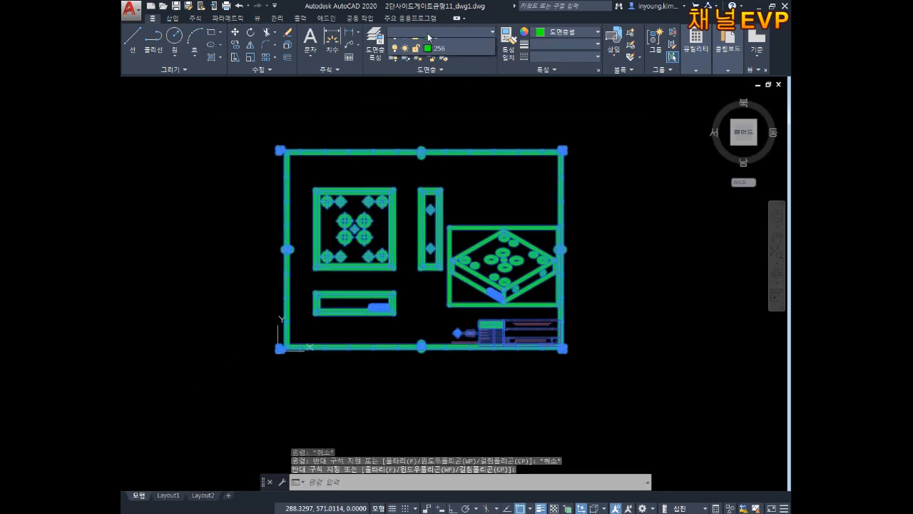
left_click(429, 70)
left_click(632, 405)
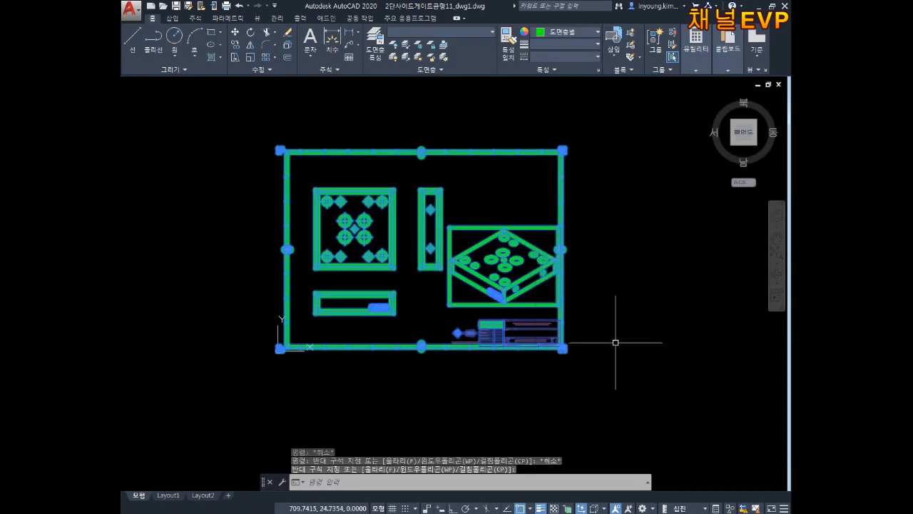
key("Escape")
key("Escape")
Delete the upper sheet border together with the connected border side lines.
scroll(428, 163, "up", 4)
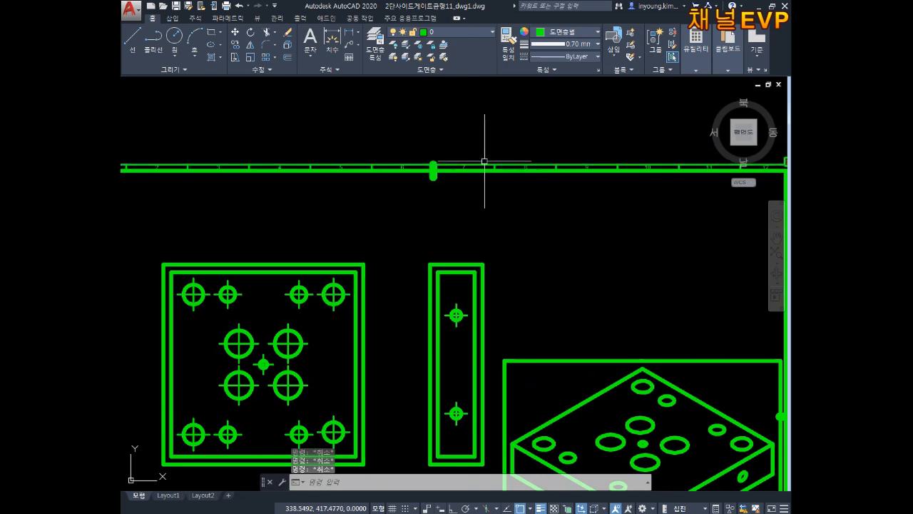
scroll(478, 157, "down", 5)
left_click(644, 118)
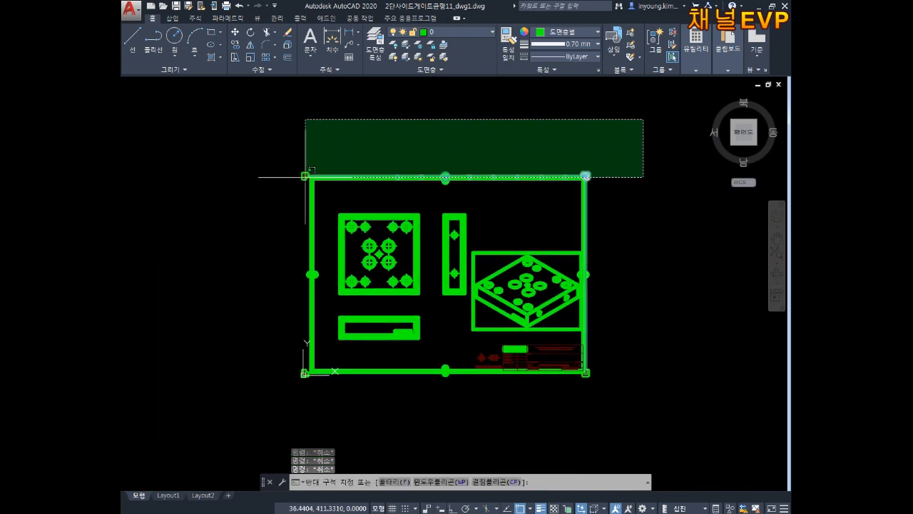
left_click(422, 233)
key("Delete")
Delete the border marks along the sheet's right side and the upper and right frame lines around the isometric view.
scroll(609, 189, "up", 3)
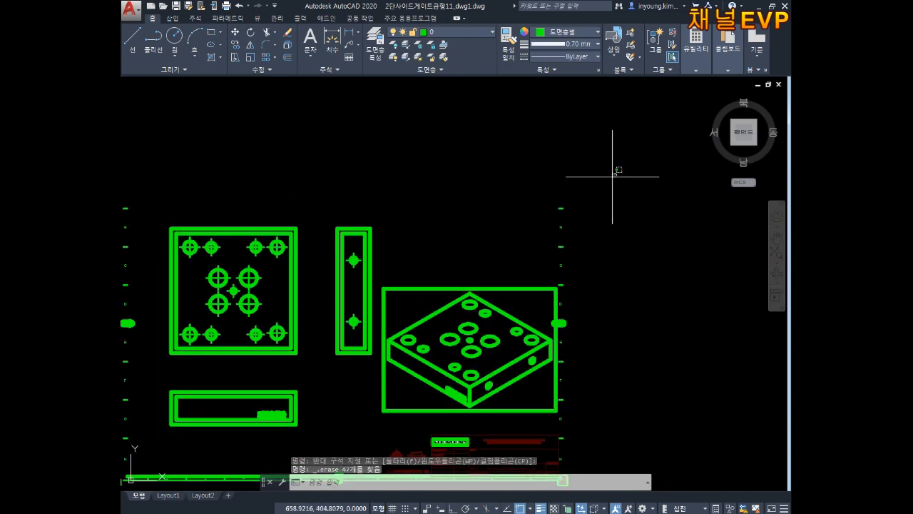
scroll(595, 197, "up", 4)
left_click(544, 140)
mouse_move(503, 337)
middle_mouse_down()
mouse_move(504, 203)
mouse_move(540, 191)
mouse_move(524, 307)
middle_mouse_up()
left_click(497, 375)
key("Delete")
scroll(507, 189, "up", 4)
left_click(497, 271)
left_click(428, 336)
key("Delete")
scroll(569, 155, "down", 4)
left_click(520, 191)
key("Delete")
middle_click_drag(337, 177, 526, 160)
scroll(575, 173, "down", 2)
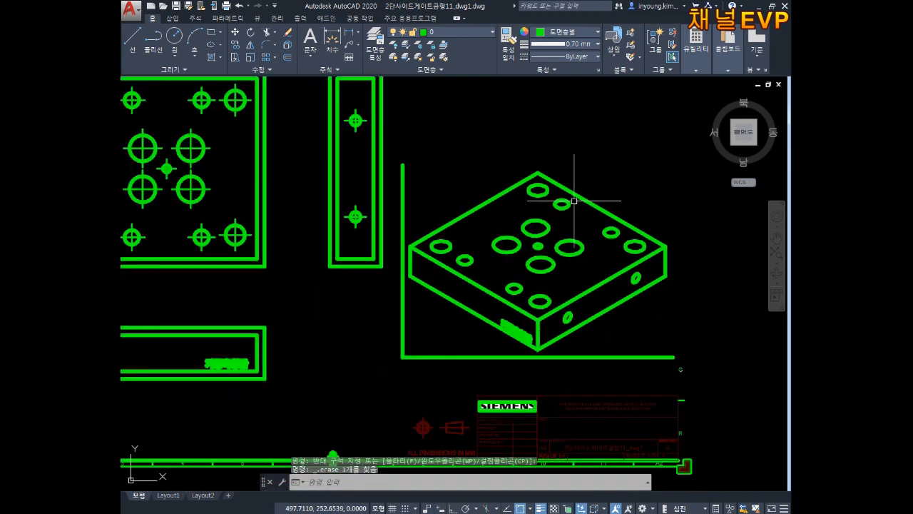
Delete the title block area, including the isometric view's remaining frame lines and the lower sheet border.
middle_click_drag(582, 207, 575, 108)
left_click(728, 244)
left_click(591, 368)
key("Delete")
middle_click_drag(509, 281, 569, 269)
left_click(622, 274)
left_click(458, 375)
key("Delete")
middle_click_drag(449, 308, 498, 343)
left_click(529, 259)
left_click(417, 422)
key("Delete")
Delete the stray object below the isometric view and the remaining border marks along the sheet's left and bottom sides.
left_click_drag(697, 366, 651, 405)
scroll(640, 401, "down", 4)
middle_click_drag(594, 397, 642, 388)
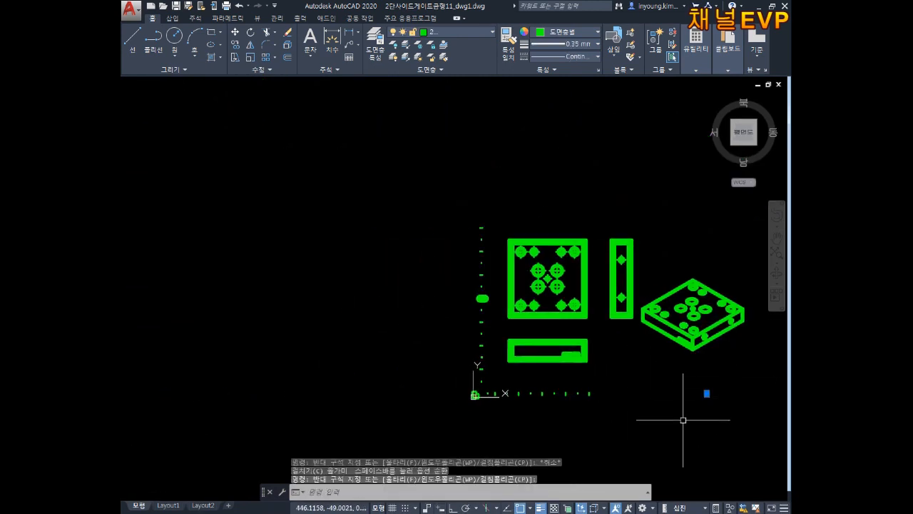
key("Delete")
left_click(616, 374)
left_click(495, 409)
key("Delete")
left_click(485, 205)
left_click(419, 427)
key("Delete")
middle_click_drag(538, 302, 430, 297)
scroll(520, 317, "up", 2)
middle_click_drag(396, 387, 408, 353)
key("Escape")
key("Escape")
middle_click_drag(459, 321, 408, 352)
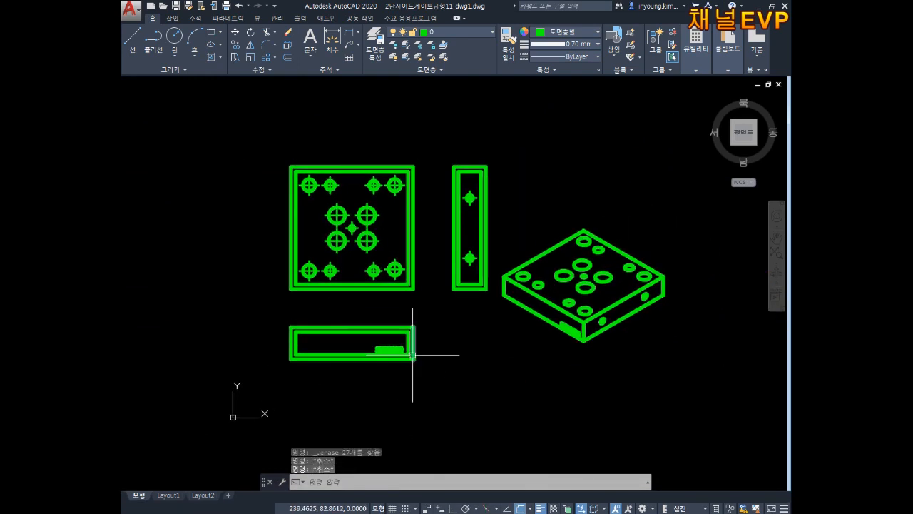
Move the whole isometric view up, clear of the narrow side view.
type("M")
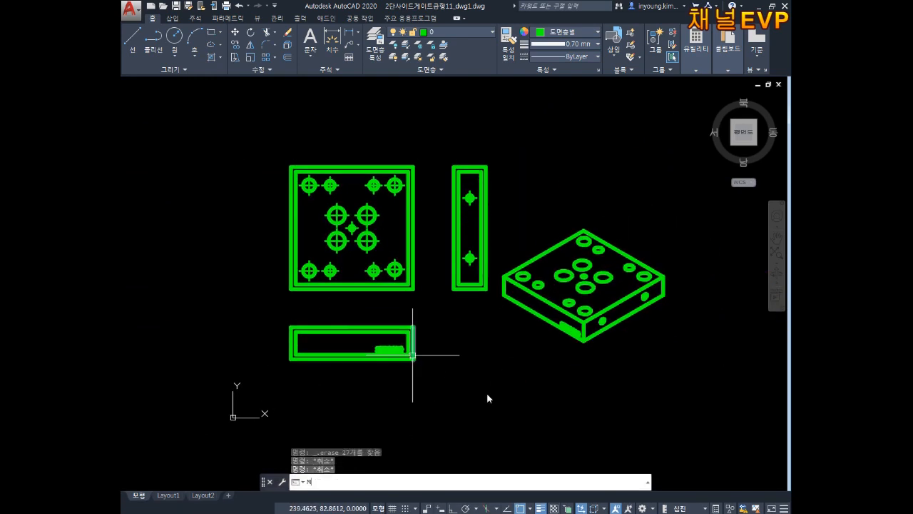
key("Return")
left_click(675, 221)
left_click(491, 388)
key("Return")
left_click(584, 300)
mouse_move(543, 211)
middle_mouse_down()
mouse_move(594, 332)
mouse_move(597, 258)
middle_mouse_up()
left_click(565, 212)
key("Escape")
key("Escape")
key("Escape")
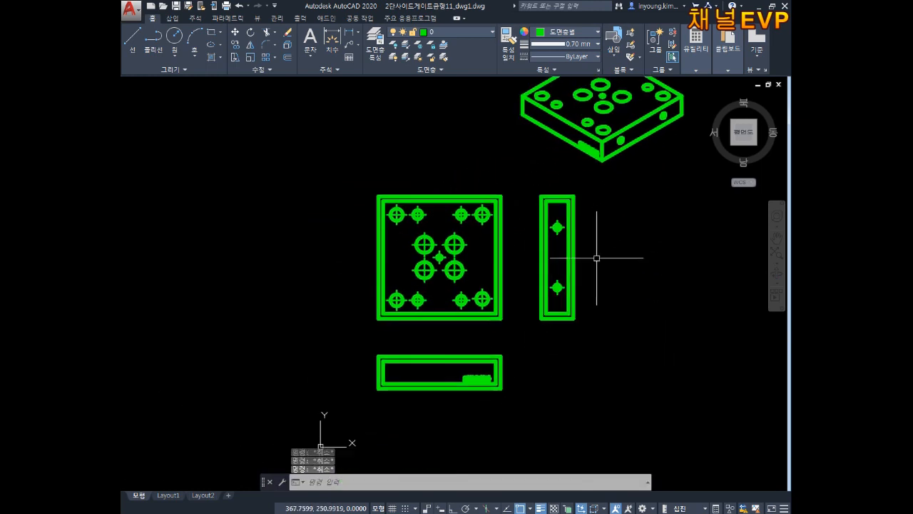
Delete the four outer frame lines around the plate's top view, keeping the plate outline and holes.
middle_click_drag(504, 328, 538, 322)
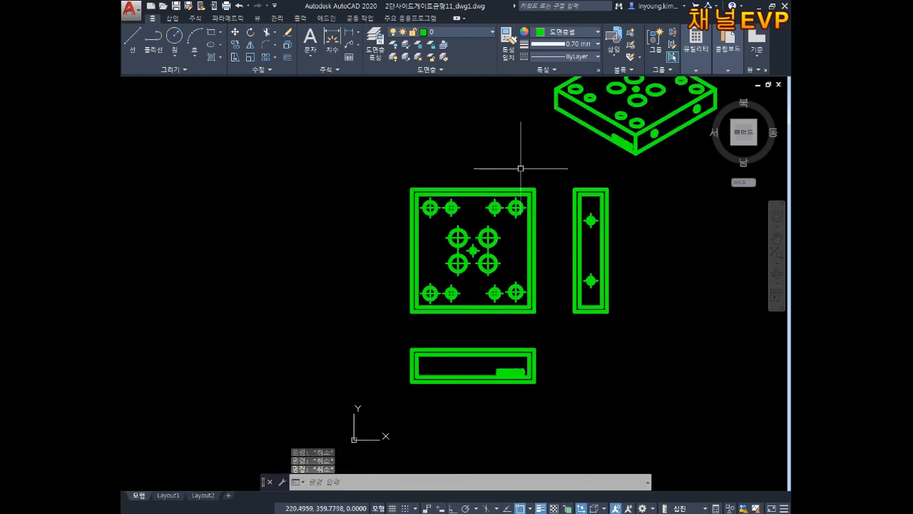
scroll(519, 169, "up", 4)
left_click(584, 208)
left_click(546, 228)
key("Delete")
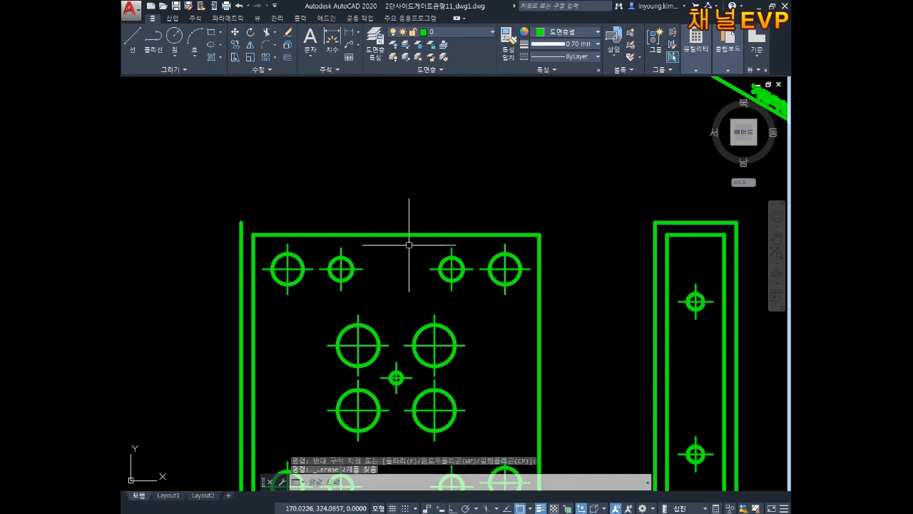
middle_click_drag(362, 289, 485, 214)
left_click(364, 354)
key("Delete")
middle_click_drag(457, 413, 437, 305)
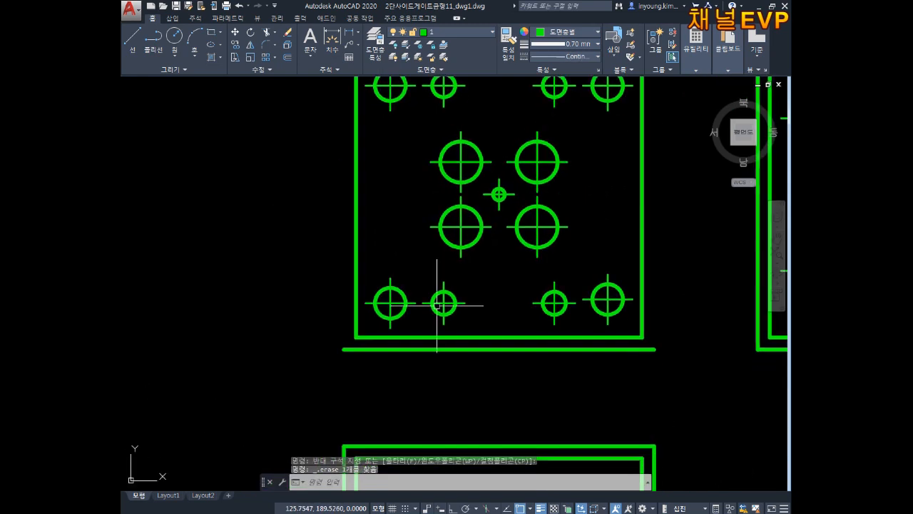
left_click(689, 327)
left_click(651, 382)
key("Delete")
Delete the outer frame lines around the projected view with the 가동측형판 text, below the top view.
middle_click_drag(664, 408, 654, 347)
left_click(683, 347)
left_click(639, 408)
key("Delete")
middle_click_drag(659, 412, 683, 383)
left_click(683, 383)
left_click(632, 414)
key("Delete")
left_click(330, 288)
left_click_drag(320, 311, 302, 333)
left_click(304, 330)
left_click(352, 292)
left_click(330, 305)
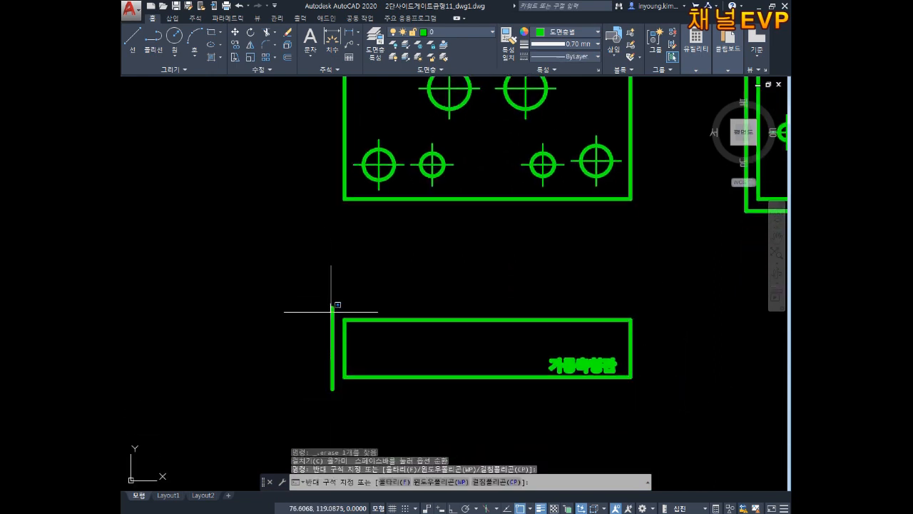
left_click(322, 329)
left_click(341, 302)
left_click(322, 319)
key("Delete")
Delete the four outer frame lines around the narrow side view, keeping its outline and two holes.
scroll(330, 311, "down", 2)
middle_click_drag(501, 174, 437, 240)
scroll(437, 240, "up", 1)
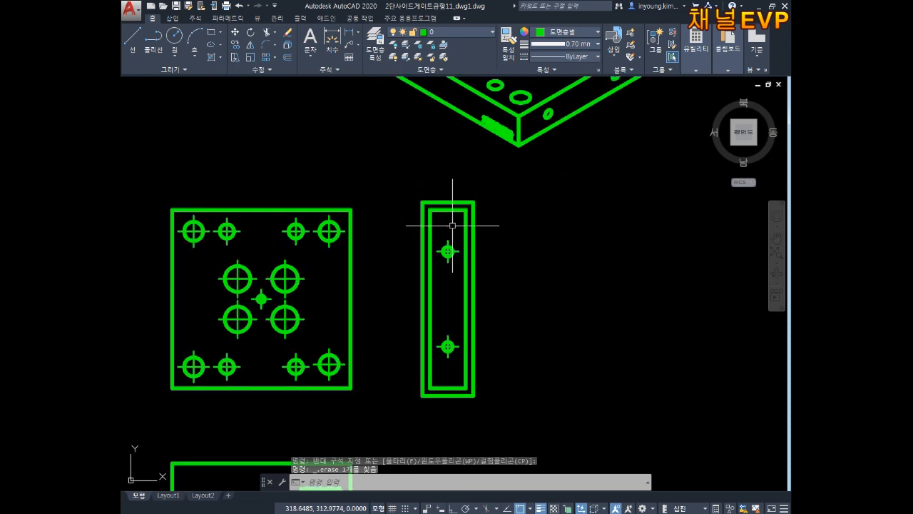
left_click(495, 399)
left_click(462, 413)
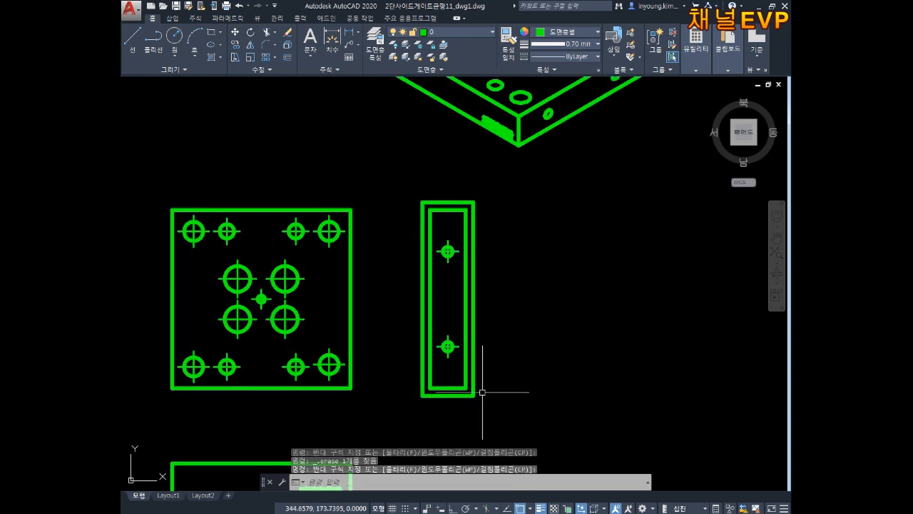
left_click(474, 385)
key("Delete")
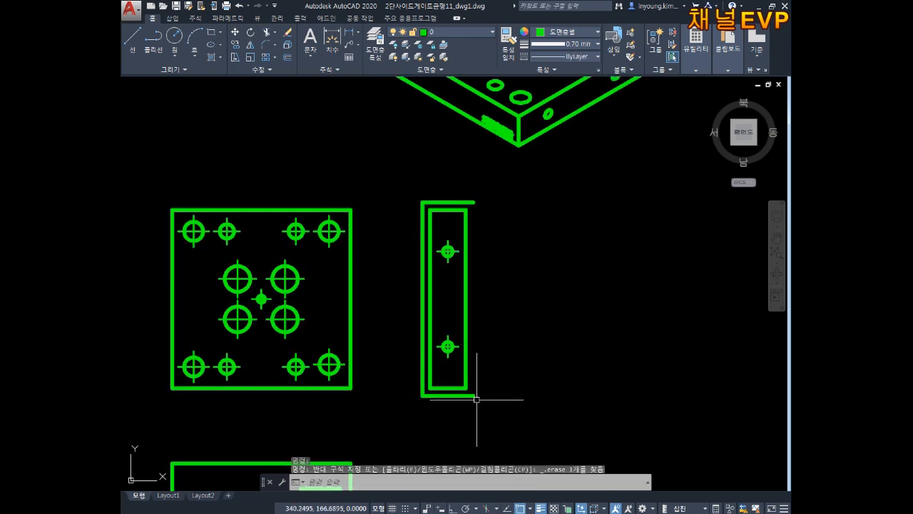
left_click(463, 395)
key("Delete")
left_click(467, 201)
key("Delete")
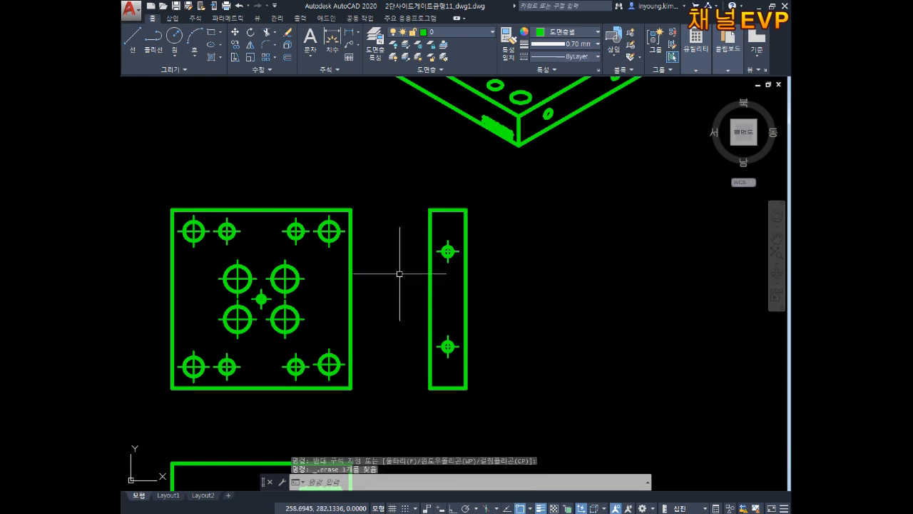
Move the whole isometric view into the space below the narrow side view.
scroll(474, 378, "down", 2)
type("m")
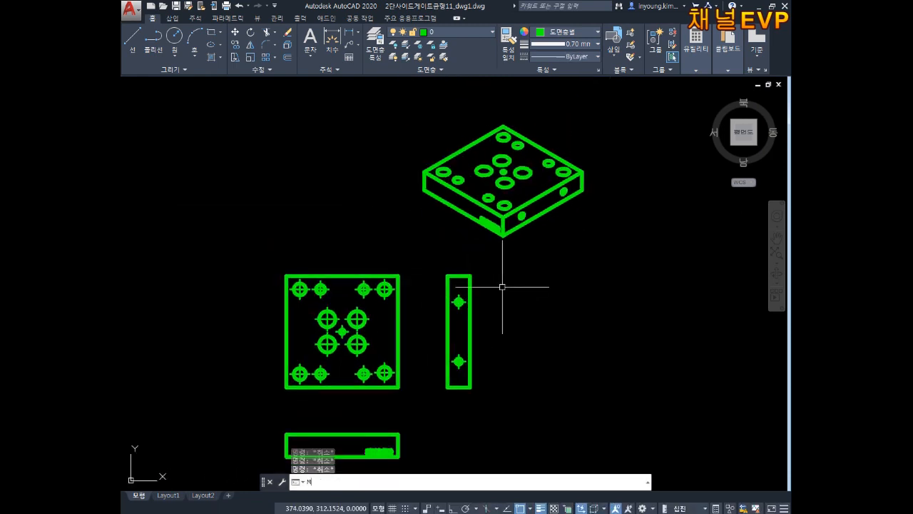
key("Return")
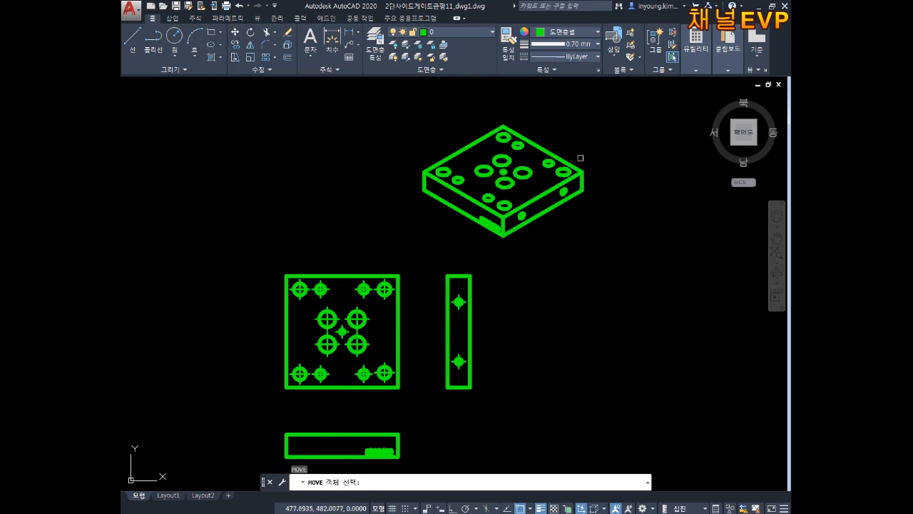
left_click(615, 119)
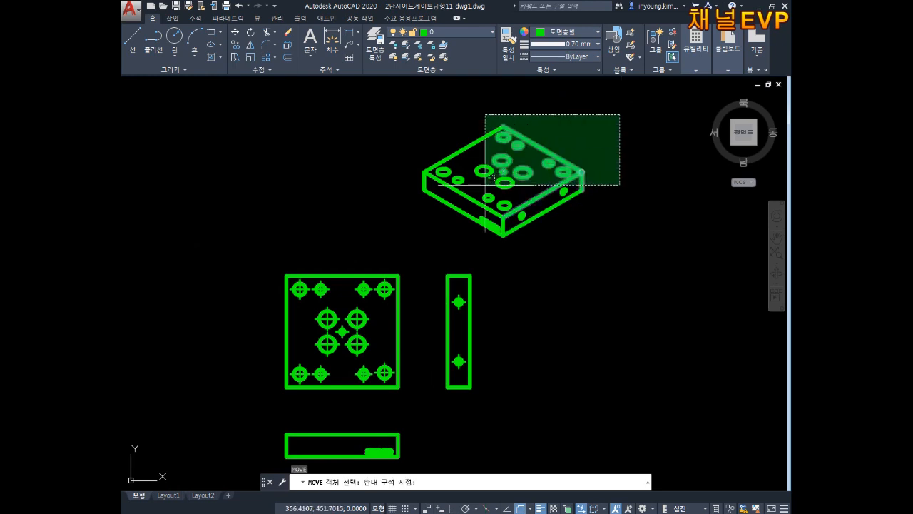
left_click(402, 238)
key("Return")
left_click(488, 198)
middle_click_drag(541, 368, 562, 264)
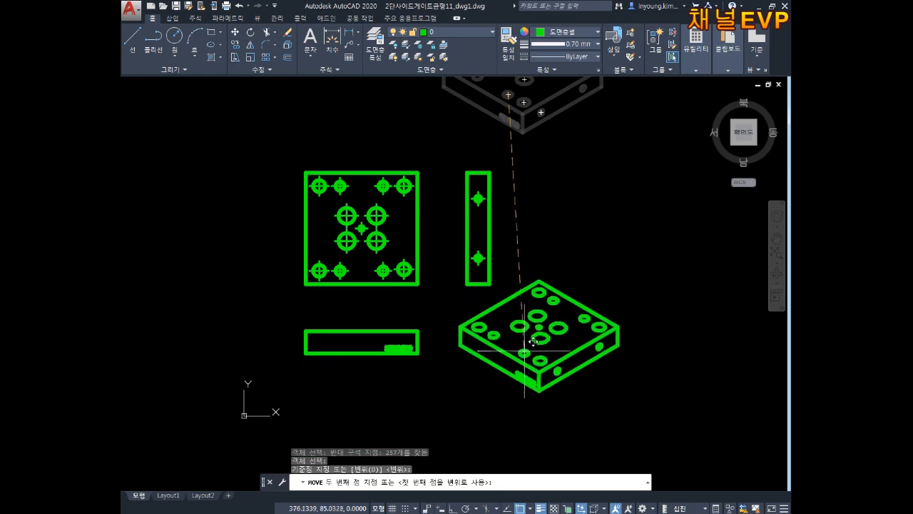
left_click(527, 350)
key("Escape")
key("Escape")
Select the circle and centre lines of the two upper large holes in the plate's top view to check their layer.
scroll(504, 207, "up", 2)
middle_click_drag(532, 237, 576, 221)
scroll(340, 214, "up", 5)
left_click(471, 211)
left_click(435, 243)
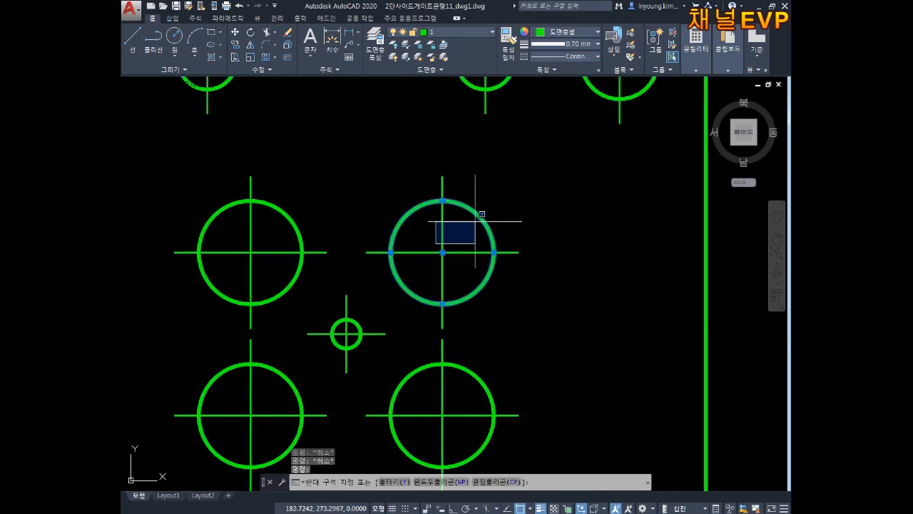
left_click(446, 246)
left_click(471, 229)
left_click(428, 267)
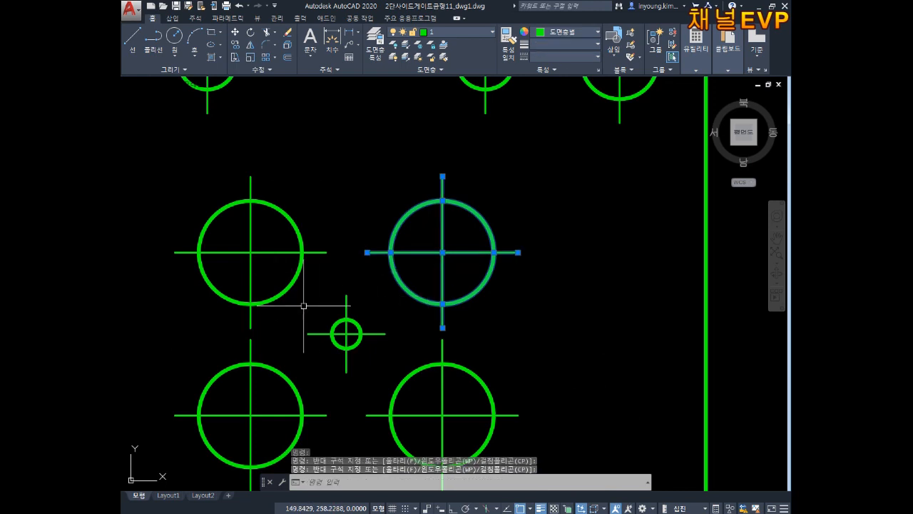
left_click(279, 237)
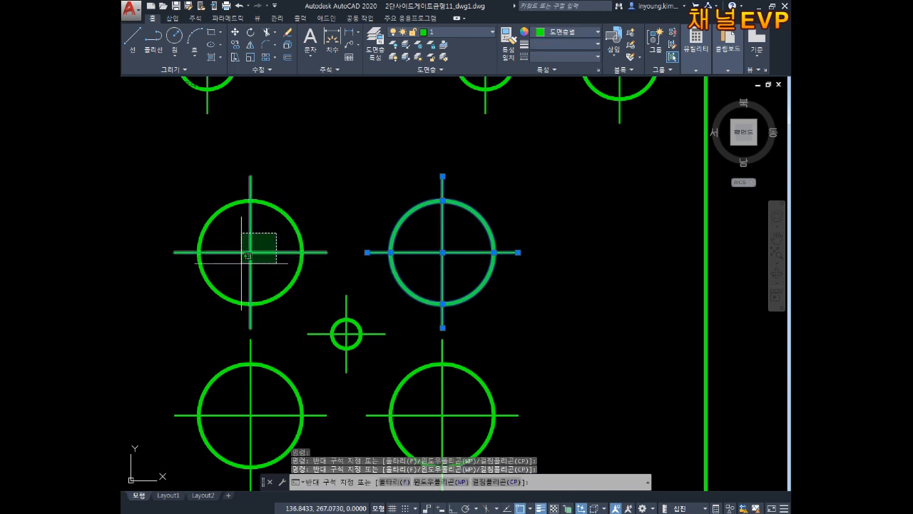
left_click(242, 264)
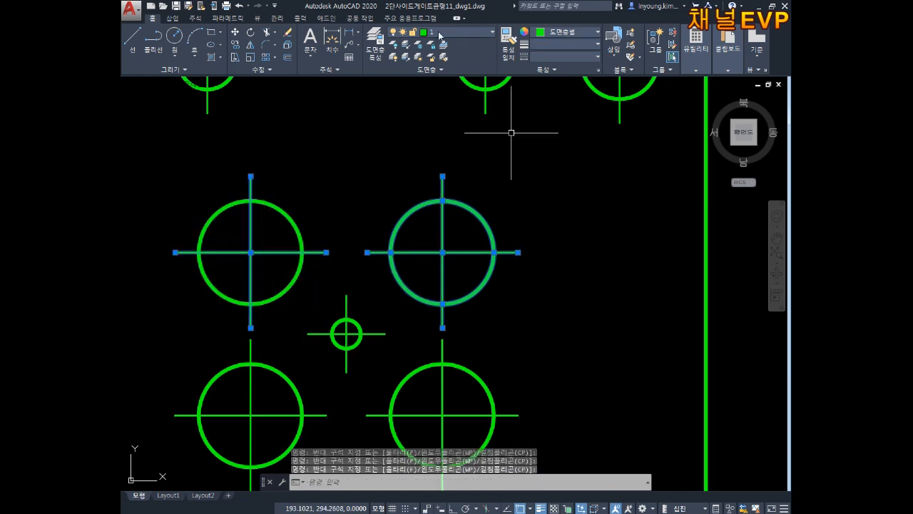
Examine the holes in the isometric view, clear the selection and review the arrangement of all the views.
scroll(485, 235, "down", 2)
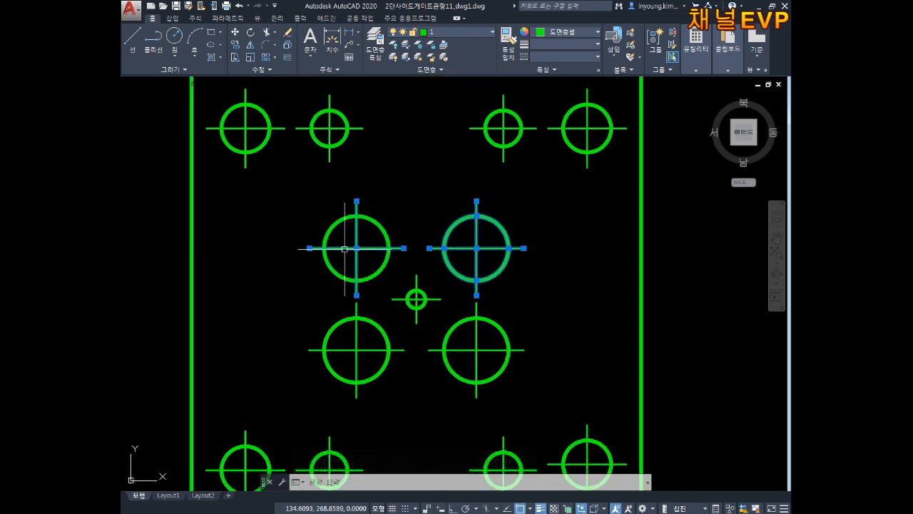
scroll(367, 279, "down", 3)
middle_click_drag(397, 303, 392, 248)
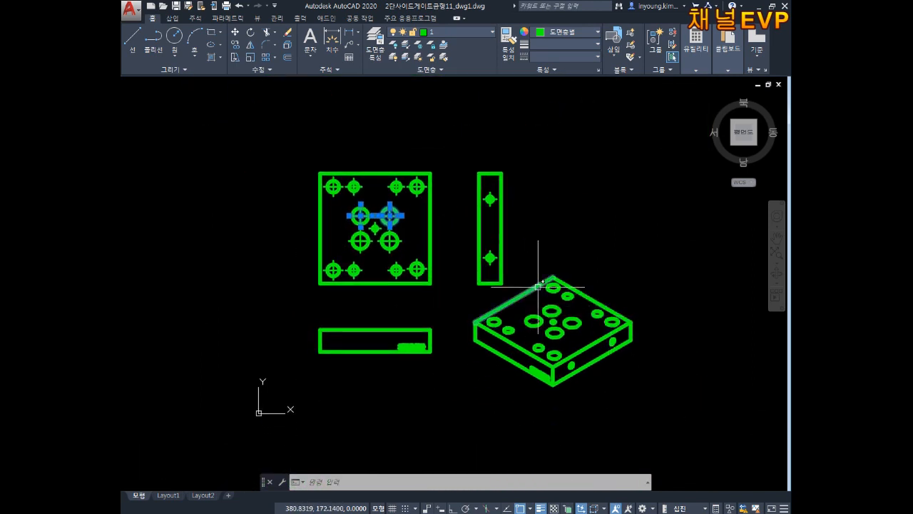
scroll(540, 285, "up", 1)
middle_click_drag(573, 315, 521, 253)
scroll(506, 292, "up", 4)
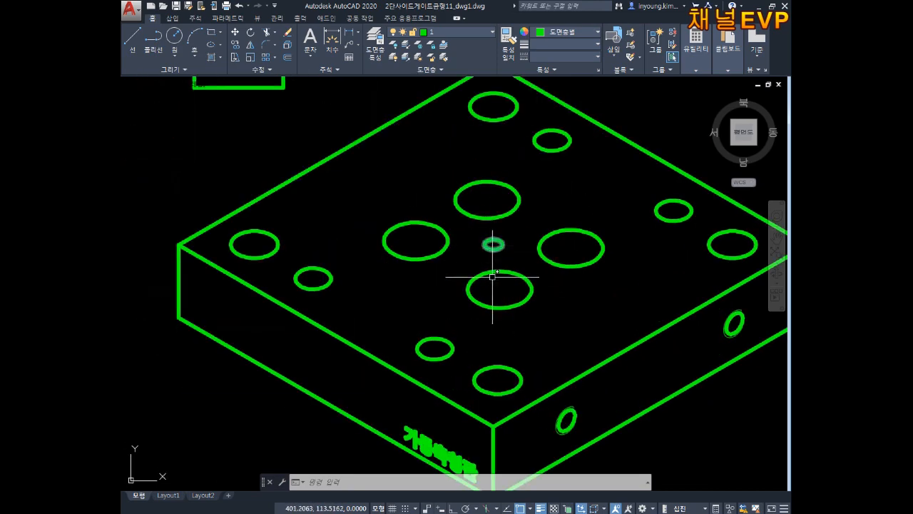
scroll(492, 276, "down", 5)
key("Escape")
key("Escape")
key("Escape")
scroll(507, 272, "down", 3)
scroll(516, 263, "up", 2)
middle_click_drag(480, 279, 535, 264)
scroll(562, 236, "down", 2)
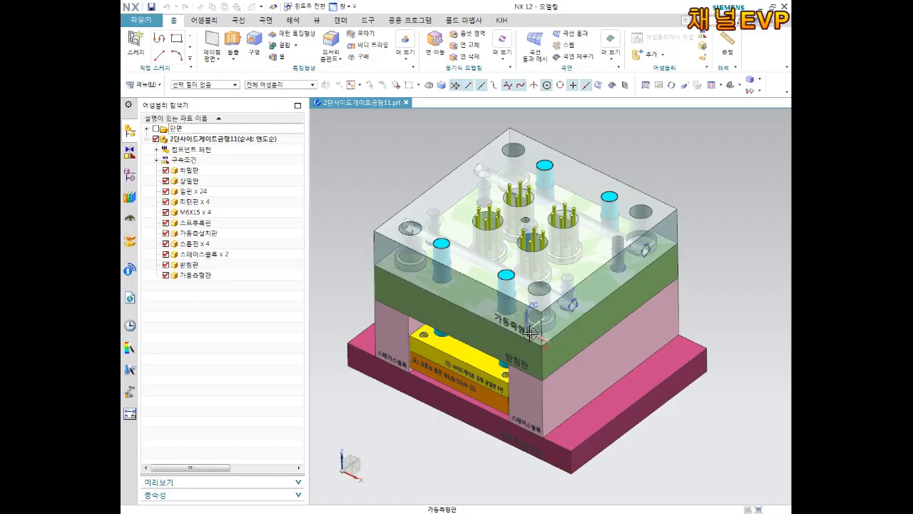
Switch to NX and examine the 2단사이드게이트금형11 mold assembly from below and from the front.
middle_click_drag(529, 332, 386, 246)
middle_click_drag(417, 322, 522, 345)
scroll(591, 251, "up", 2)
scroll(590, 251, "up", 2)
scroll(591, 251, "down", 5)
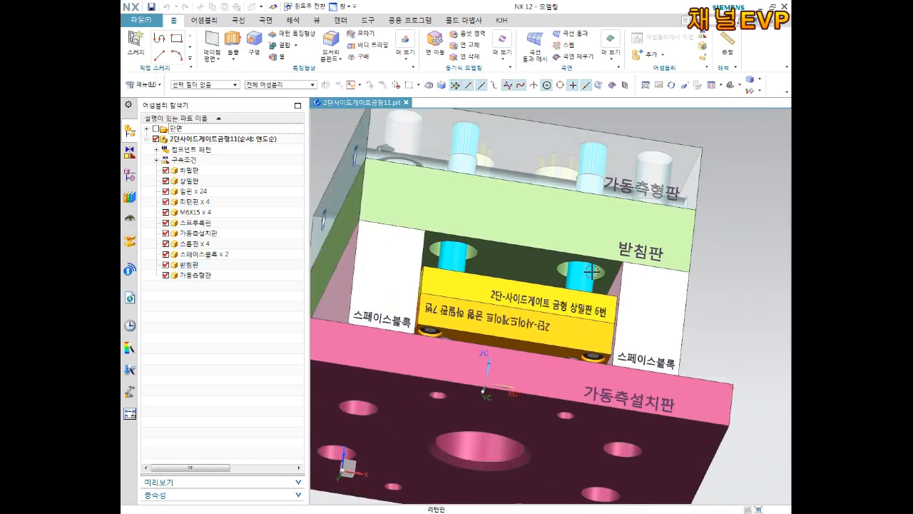
middle_click_drag(591, 252, 556, 308)
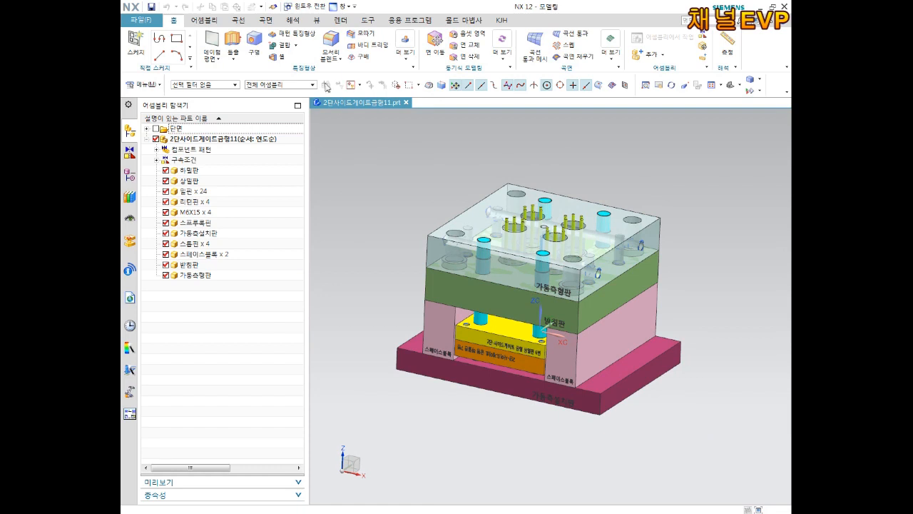
Cut a one-plane section view across the X axis of the mold assembly, shifting its offset to cut through the return pins.
left_click(318, 20)
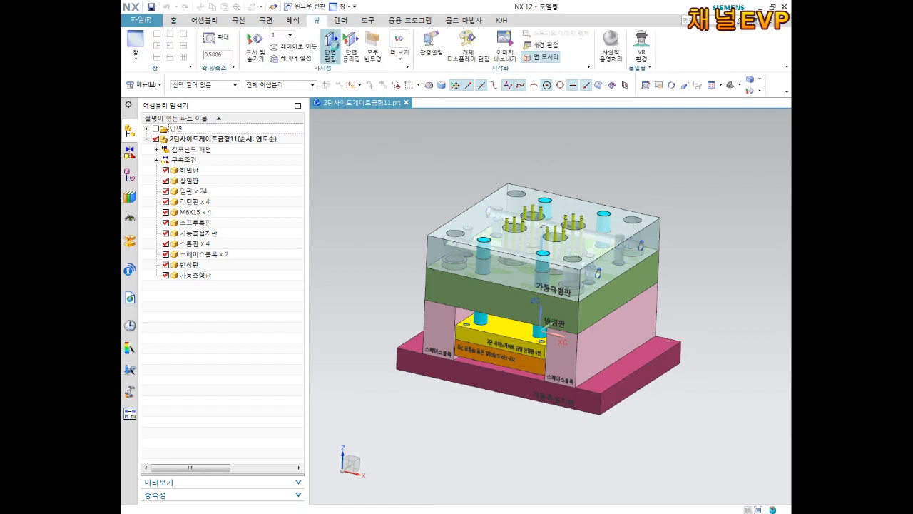
left_click(330, 45)
scroll(597, 286, "up", 5)
middle_click_drag(585, 276, 664, 292)
scroll(669, 281, "down", 2)
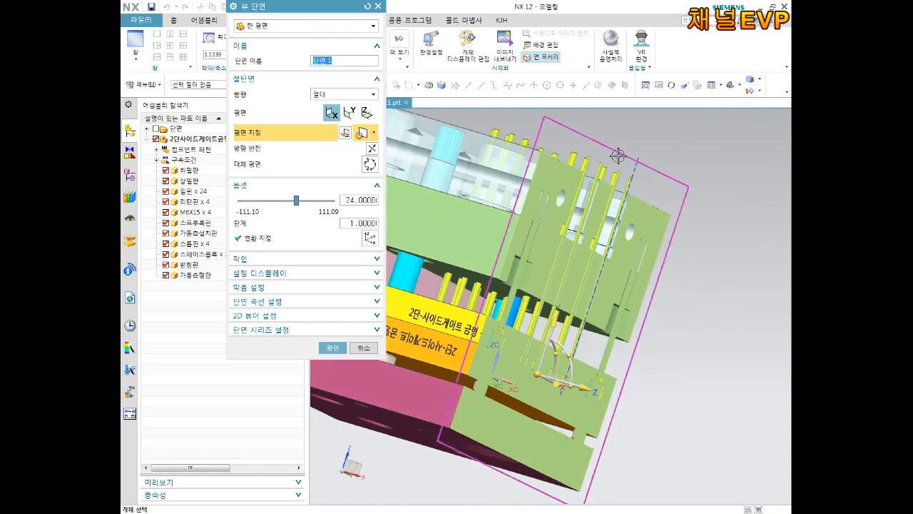
mouse_move(296, 201)
left_mouse_down()
mouse_move(308, 202)
mouse_move(292, 202)
mouse_move(300, 202)
left_mouse_up()
scroll(635, 314, "up", 4)
middle_click_drag(640, 316, 621, 385)
left_click(333, 347)
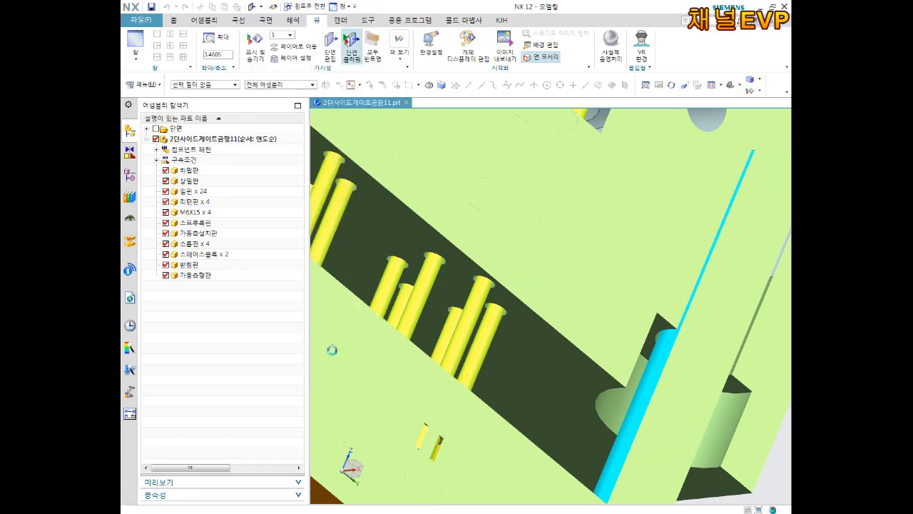
scroll(595, 354, "down", 5)
middle_click_drag(628, 363, 584, 326)
scroll(585, 320, "up", 1)
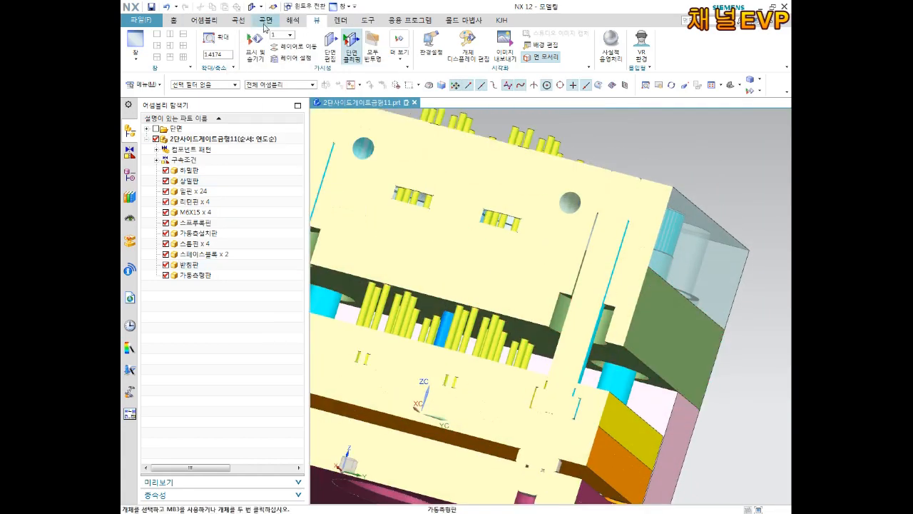
Measure the minimum distance from the 상밀판's upper face to the recessed face in the 받침판 beside the return pin.
left_click(292, 20)
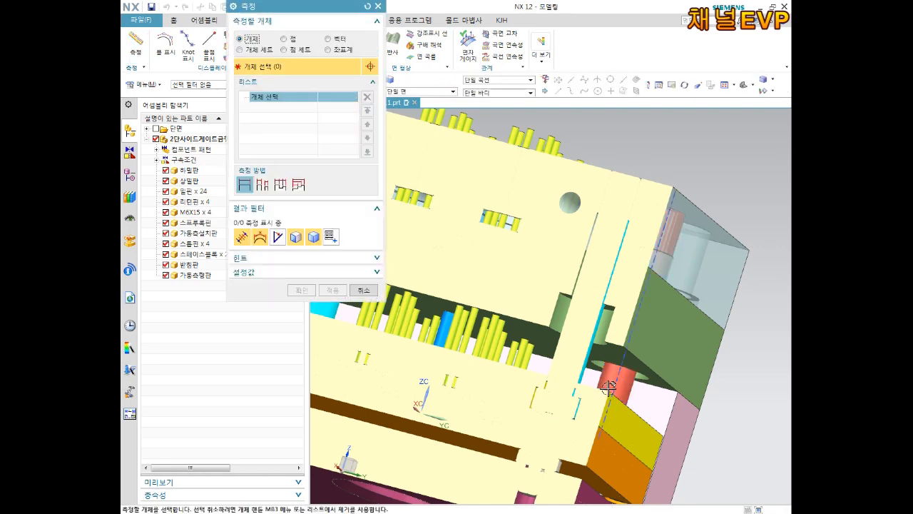
scroll(609, 386, "down", 1)
middle_click_drag(618, 390, 606, 417)
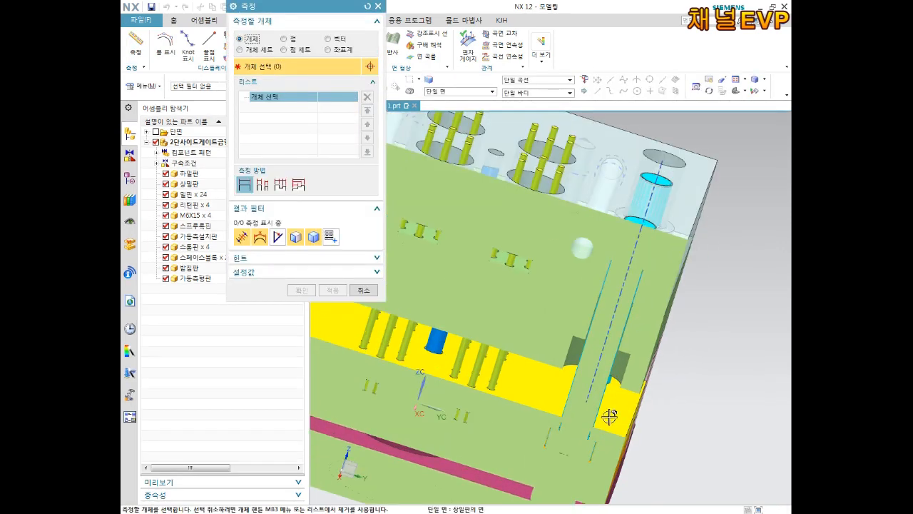
left_click(632, 398)
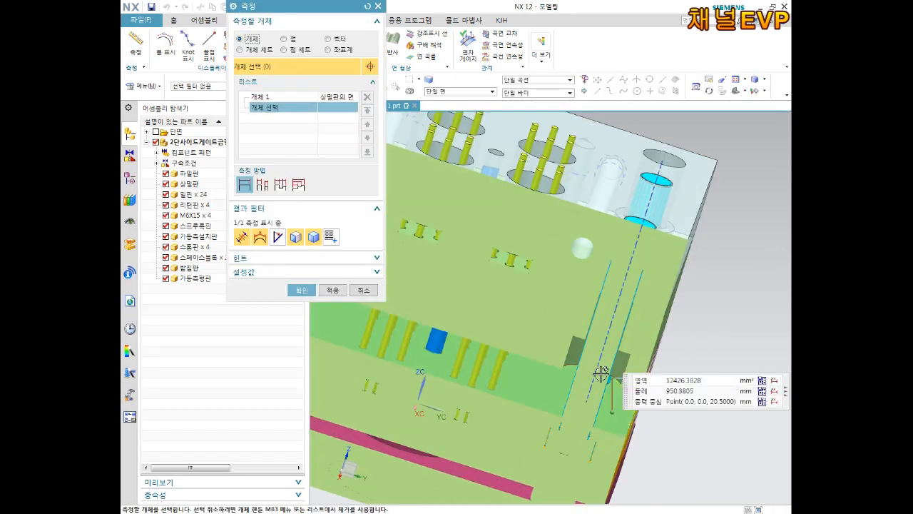
scroll(602, 373, "up", 6)
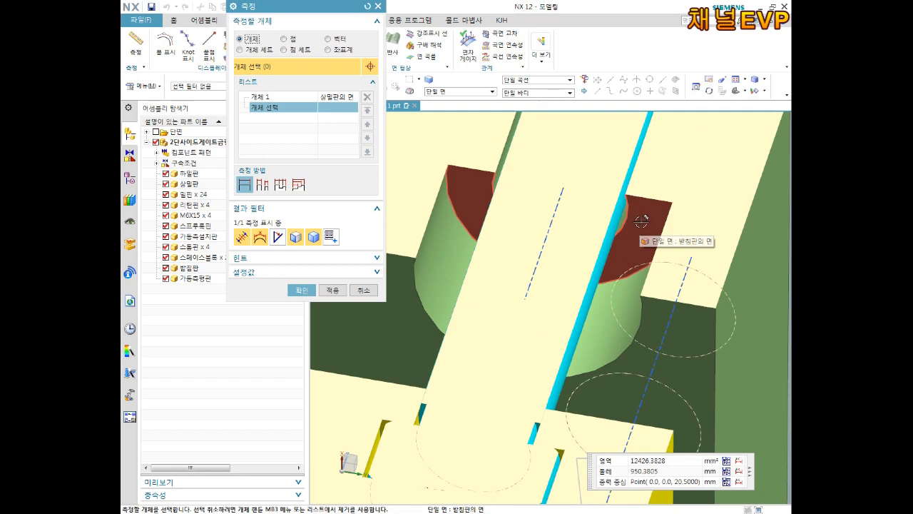
left_click(639, 214)
scroll(655, 278, "down", 5)
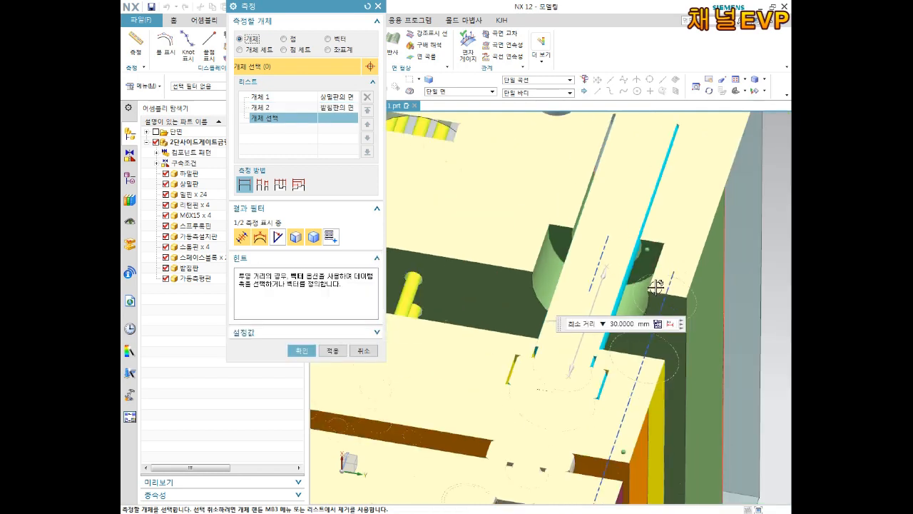
middle_click_drag(705, 327, 684, 392)
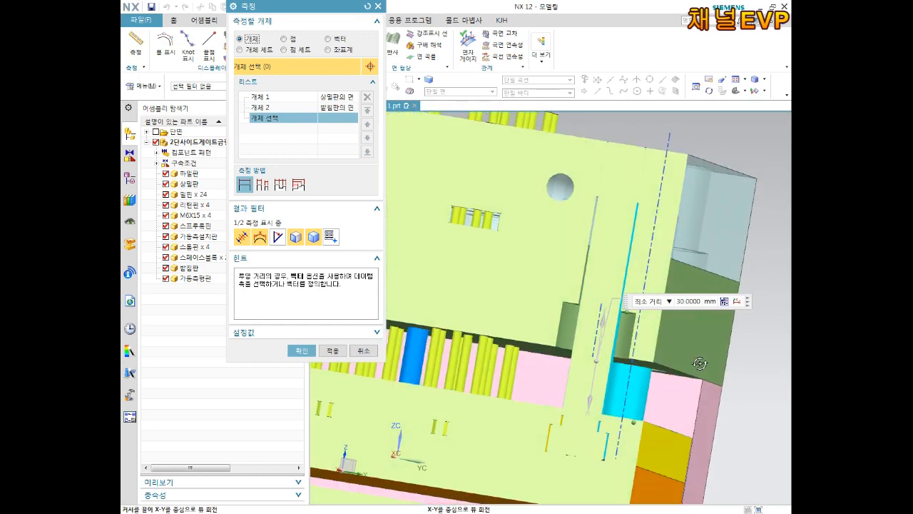
scroll(649, 418, "up", 3)
mouse_move(649, 418)
middle_mouse_down()
mouse_move(615, 471)
mouse_move(621, 416)
mouse_move(611, 380)
middle_mouse_up()
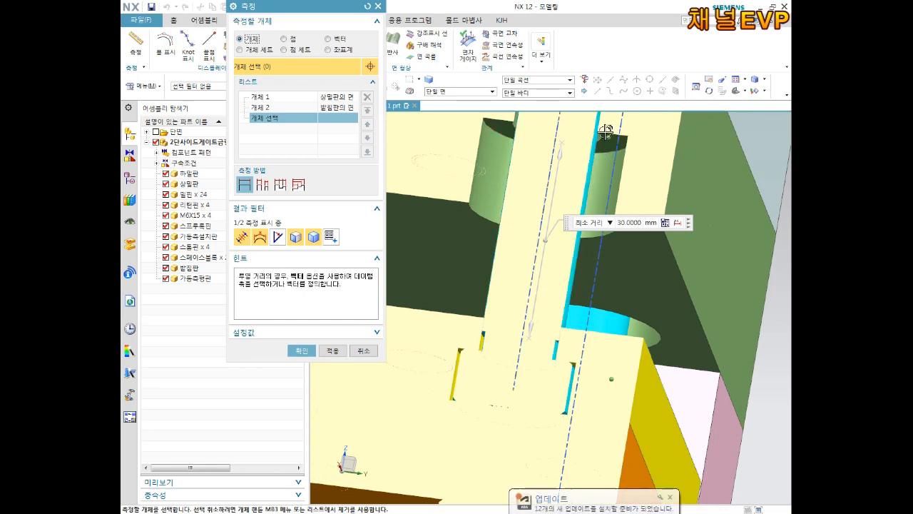
scroll(604, 136, "up", 2)
scroll(618, 147, "down", 2)
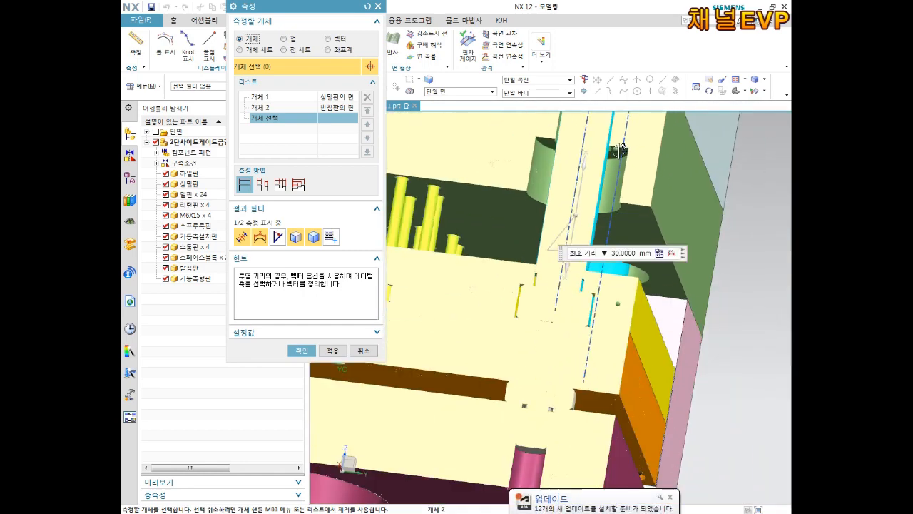
scroll(617, 243, "down", 2)
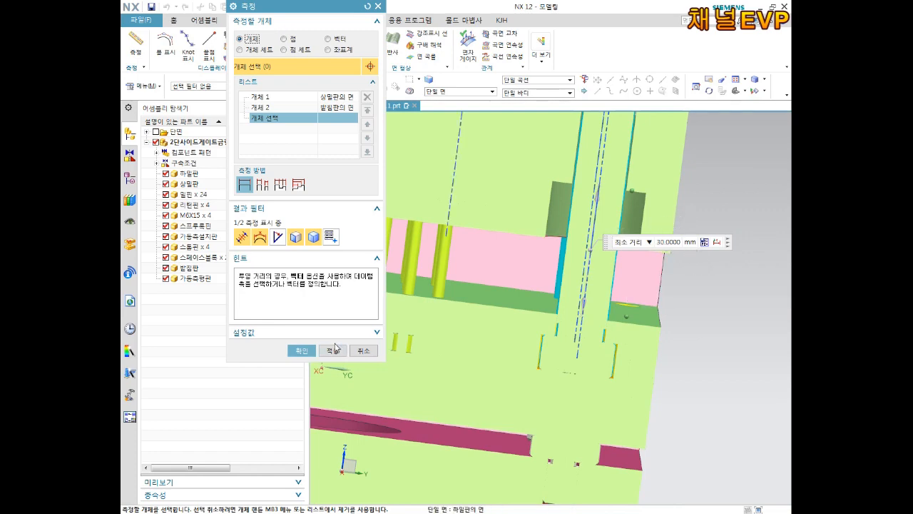
left_click(377, 355)
Turn off the section clipping to show the whole mold assembly, and dismiss the Hancom Office update window.
middle_click_drag(500, 278, 649, 293)
scroll(646, 305, "down", 2)
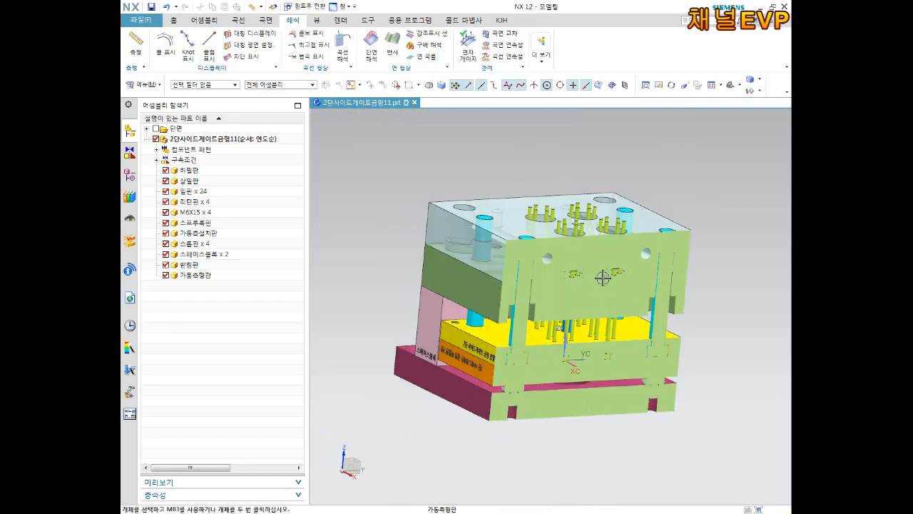
scroll(598, 274, "up", 1)
middle_click_drag(639, 347, 584, 373)
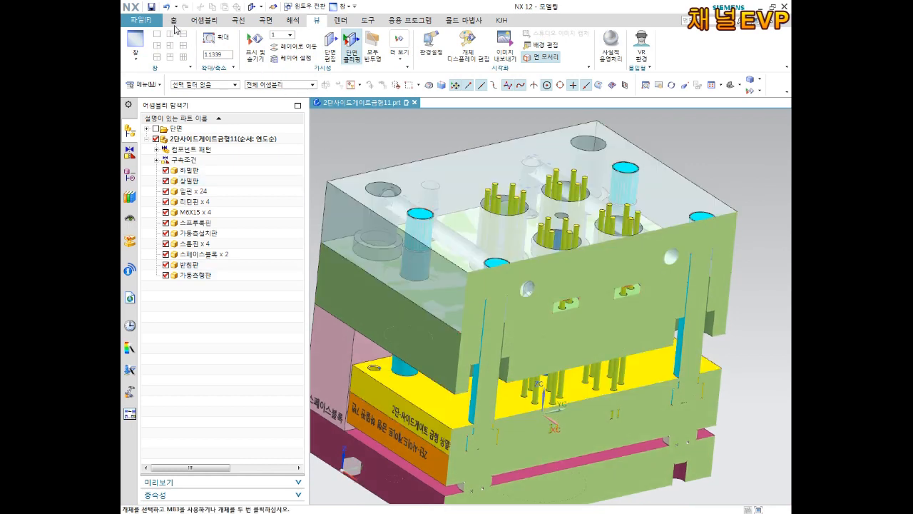
left_click(174, 21)
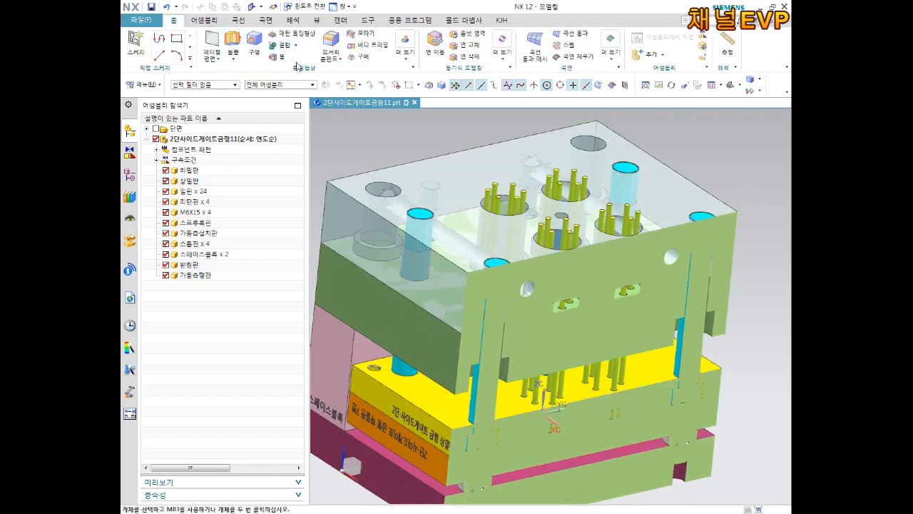
left_click(317, 21)
left_click(350, 44)
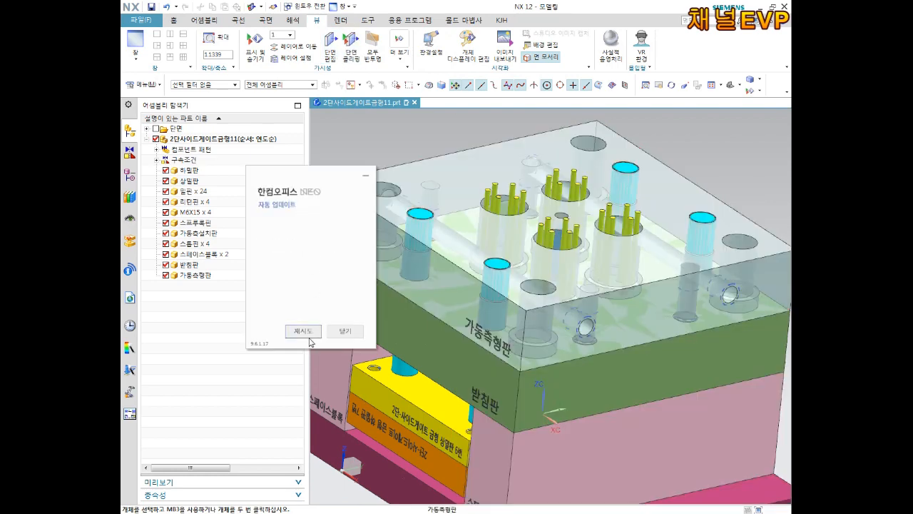
left_click(348, 333)
scroll(557, 275, "down", 6)
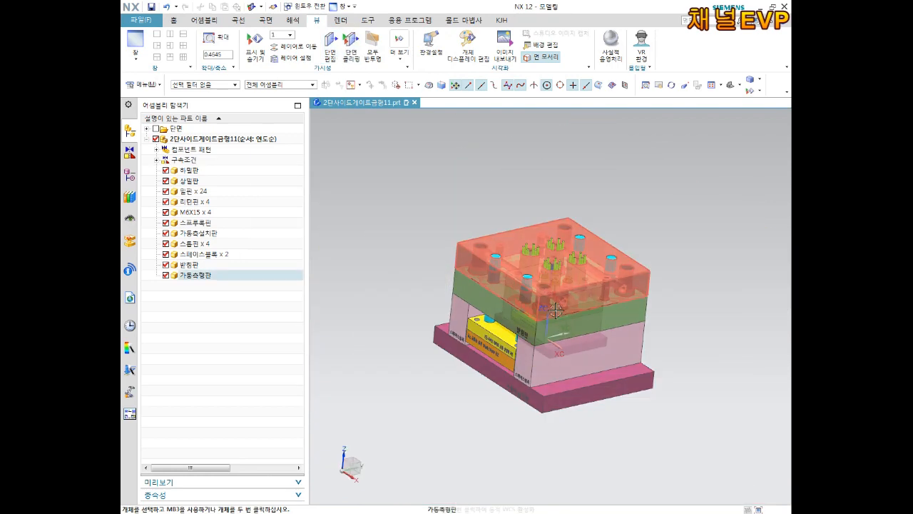
scroll(557, 275, "up", 5)
middle_click_drag(560, 312, 552, 293)
scroll(562, 357, "down", 1)
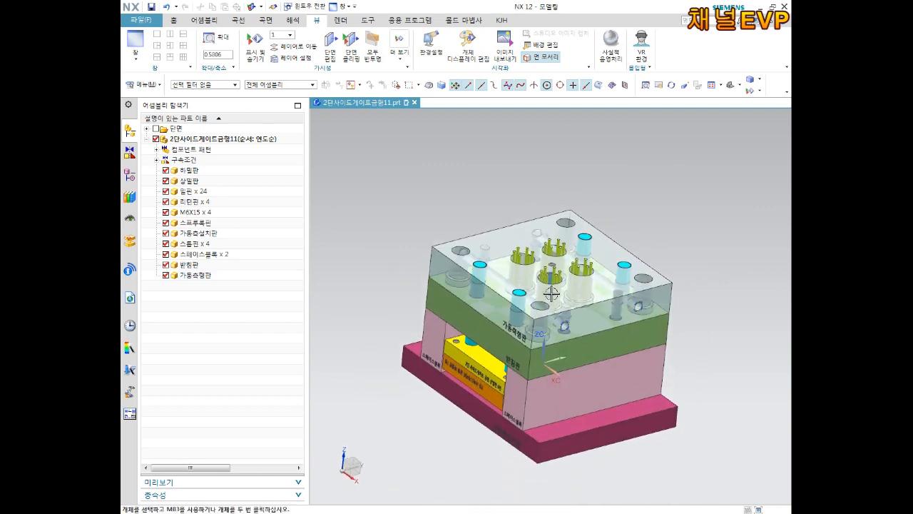
Create a new millimetre model part named M10x105 in the 2단게이트금형_1 folder.
left_click(132, 20)
key("Escape")
key("ctrl+n")
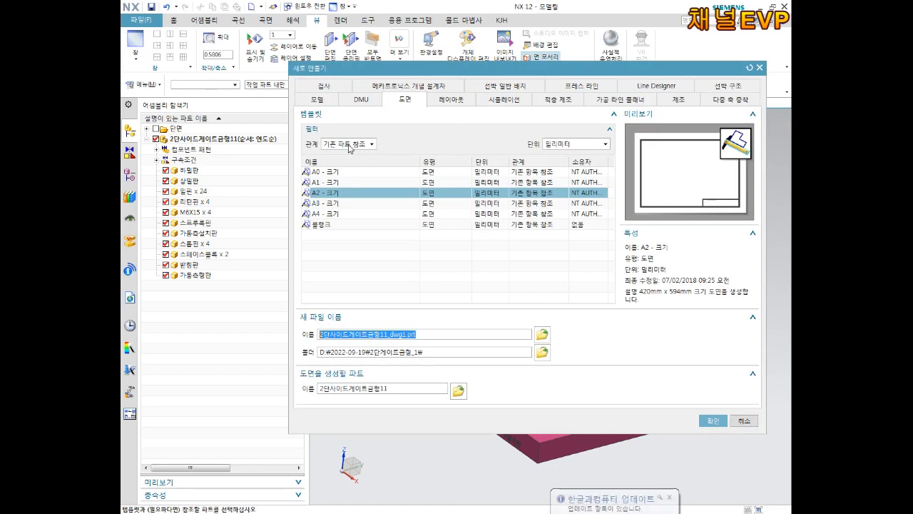
left_click(317, 99)
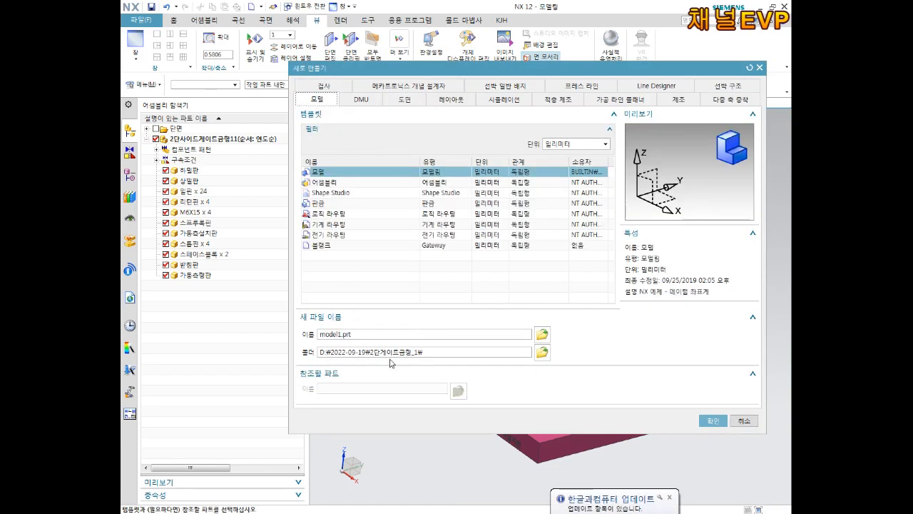
left_click(372, 332)
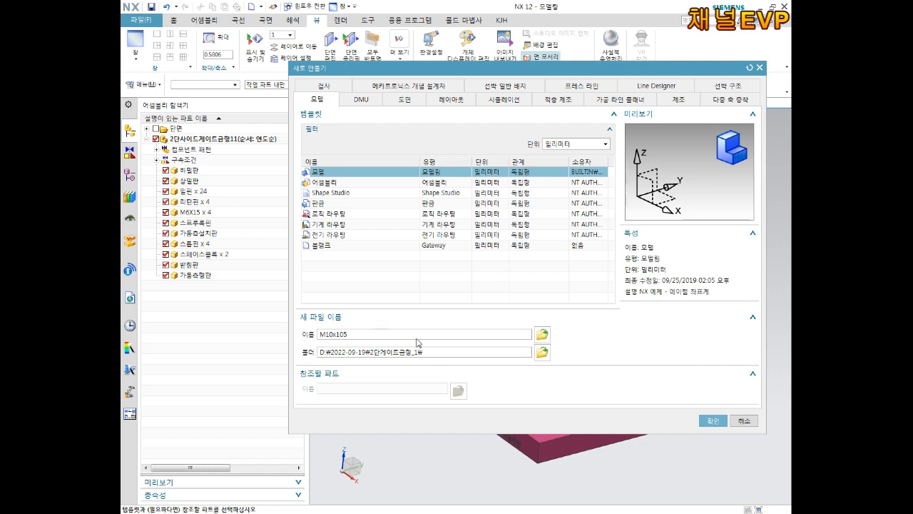
left_click(711, 421)
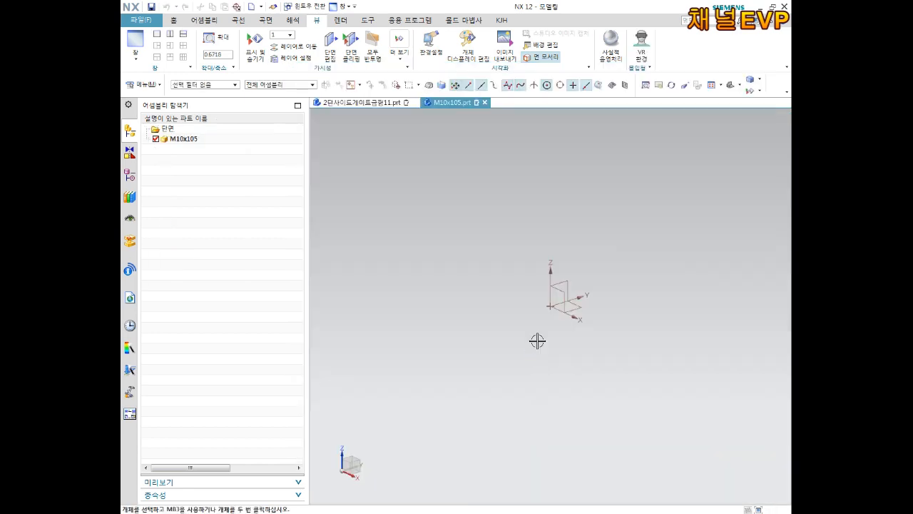
Turn off continuous auto dimensioning in the sketch preferences.
left_click(146, 21)
mouse_move(164, 106)
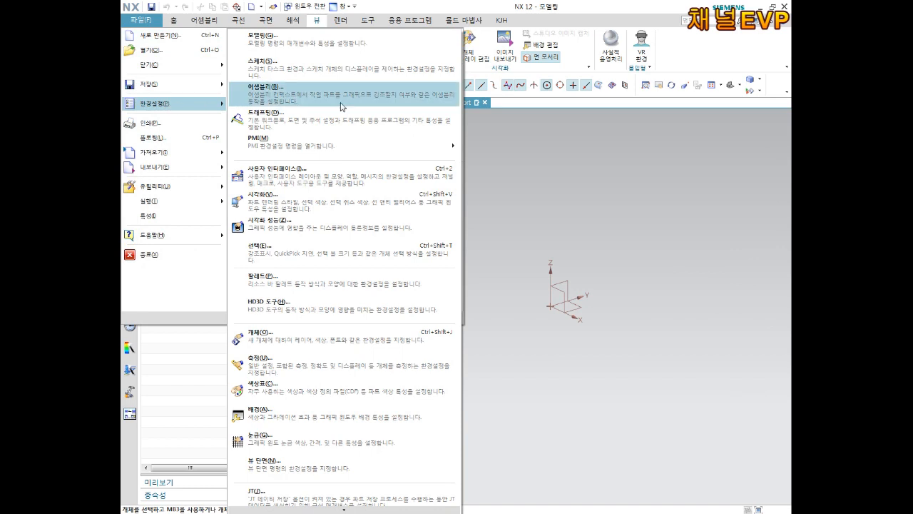
left_click(283, 62)
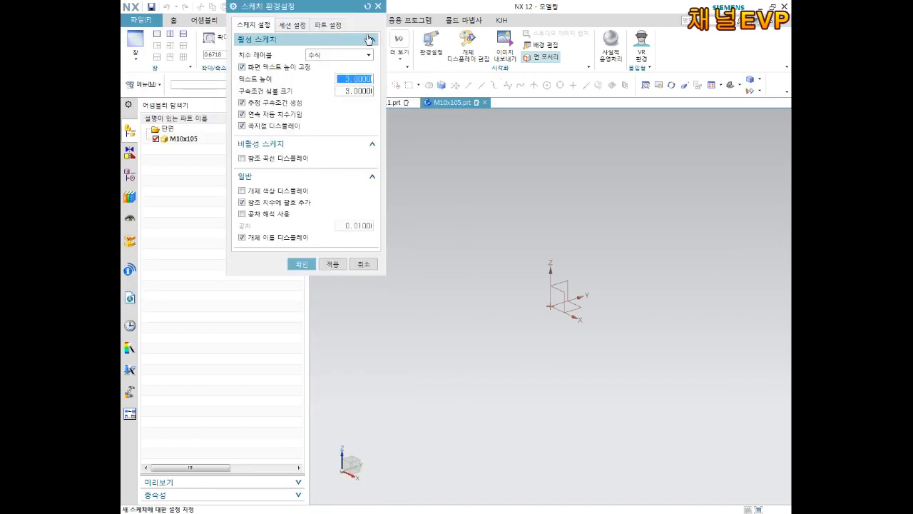
mouse_move(322, 5)
left_mouse_down()
mouse_move(322, 114)
mouse_move(324, 53)
mouse_move(441, 112)
left_mouse_up()
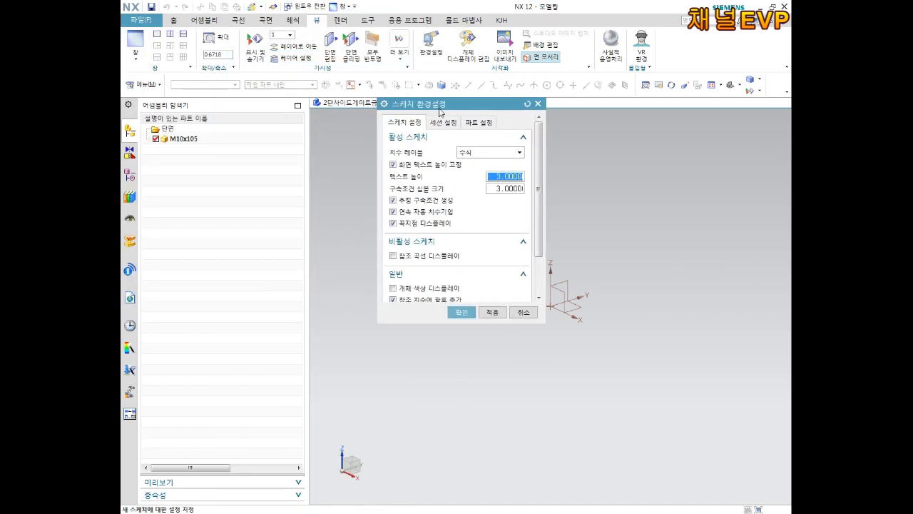
left_click(415, 214)
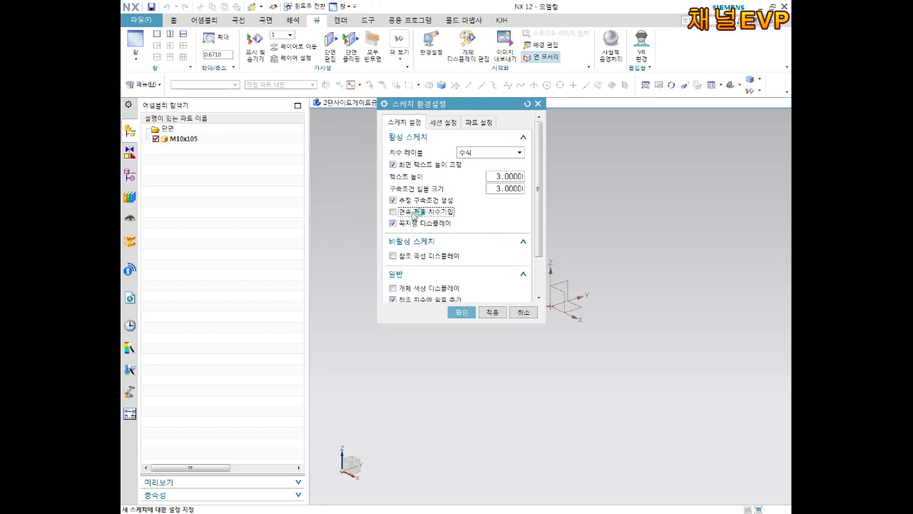
left_click(459, 313)
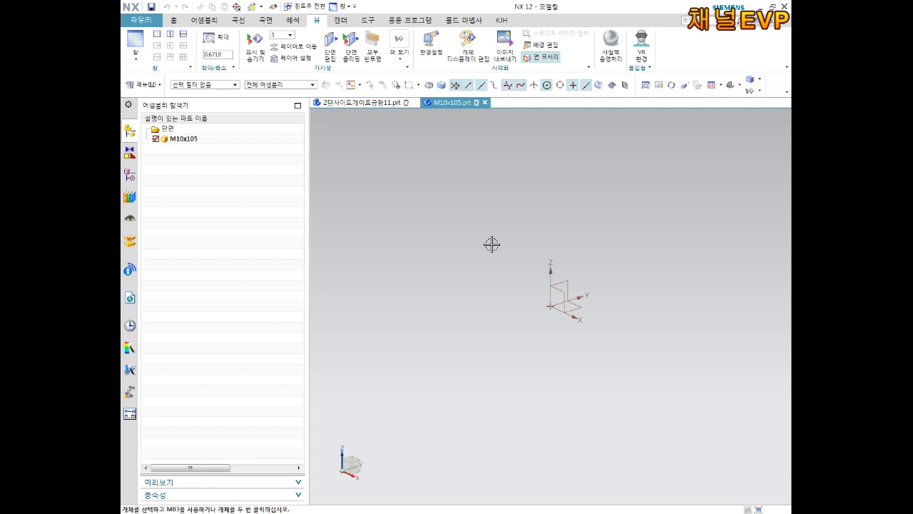
Start a sketch on the XY plane and draw a closed stepped head-and-shaft half profile from the origin with horizontal and vertical lines.
left_click(178, 20)
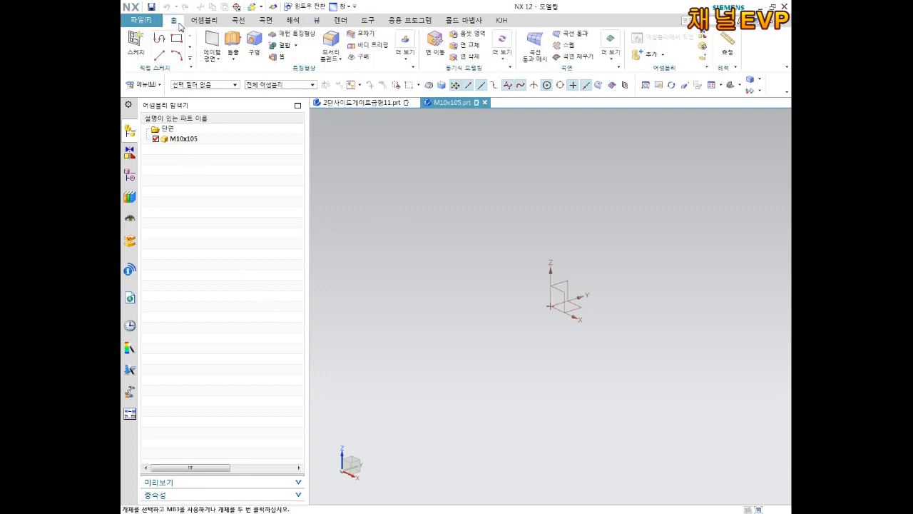
left_click(136, 44)
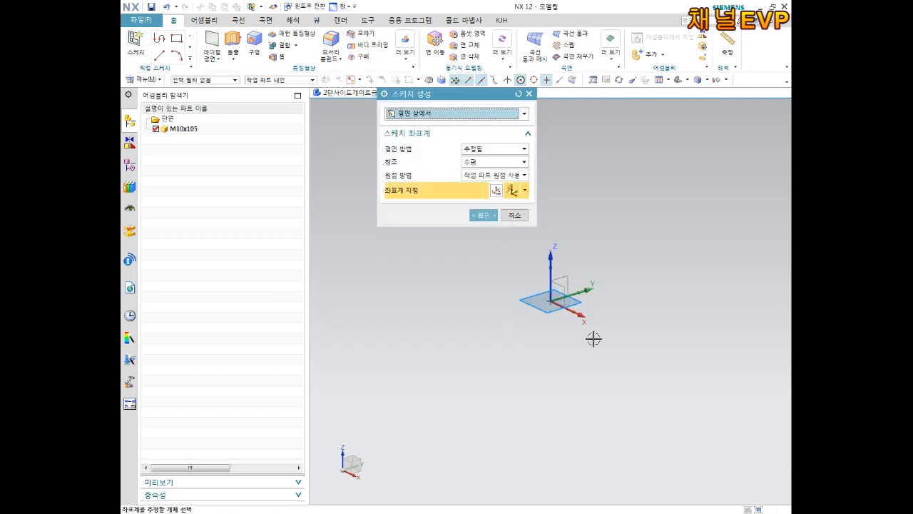
left_click(484, 215)
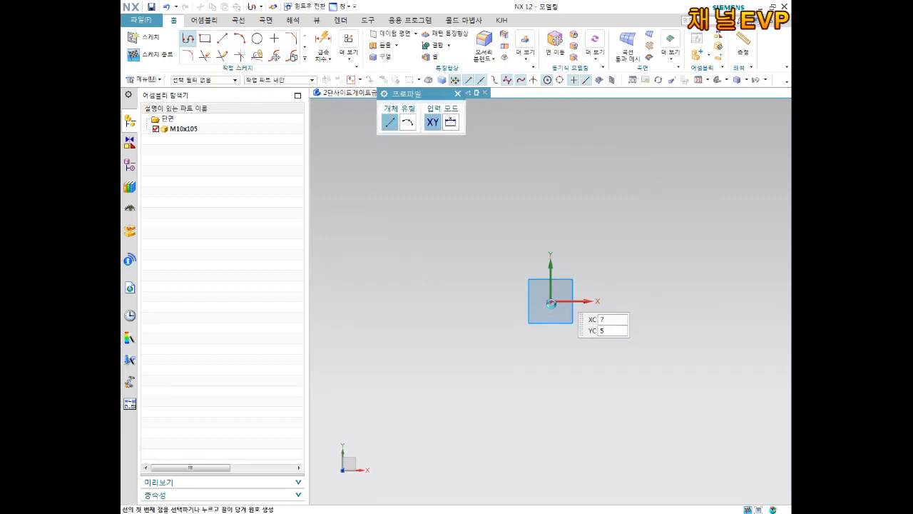
left_click(552, 301)
left_click(550, 185)
left_click(604, 185)
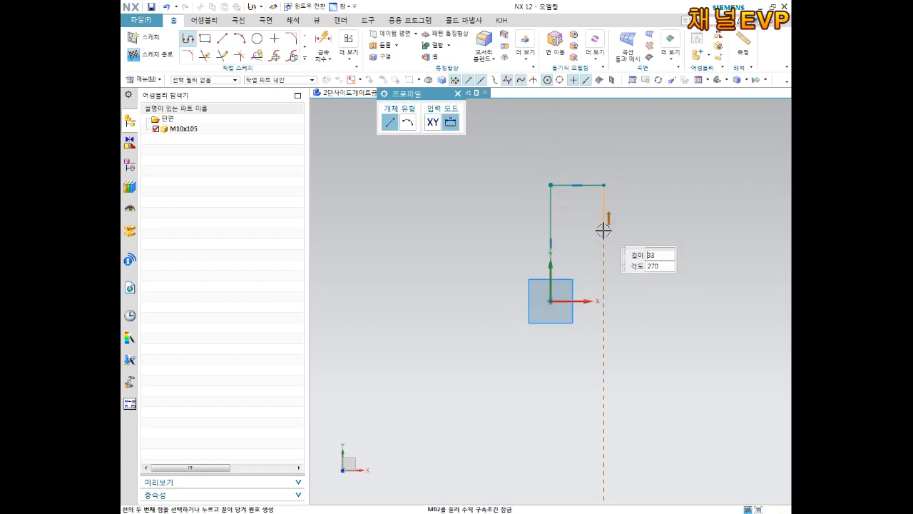
left_click(604, 243)
left_click(713, 244)
left_click(714, 301)
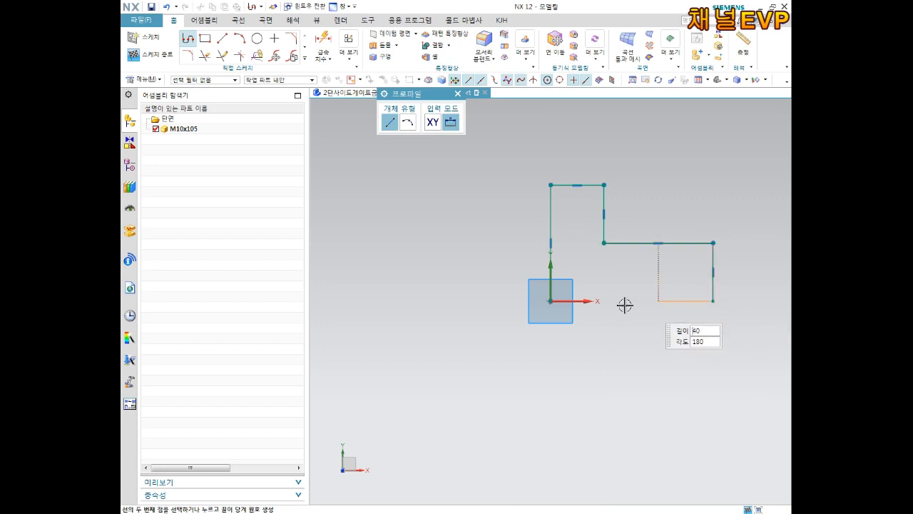
left_click(551, 302)
key("Escape")
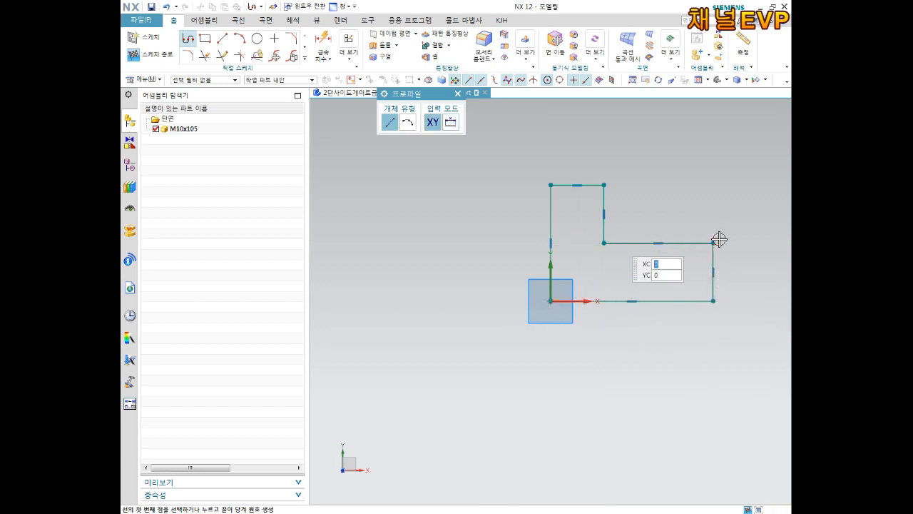
key("Escape")
Dimension the profile's radial heights from the X axis: 5 mm for the shaft and 8 mm for the head.
mouse_move(708, 294)
middle_mouse_down("shift")
mouse_move(650, 310)
mouse_move(637, 333)
middle_mouse_up("shift")
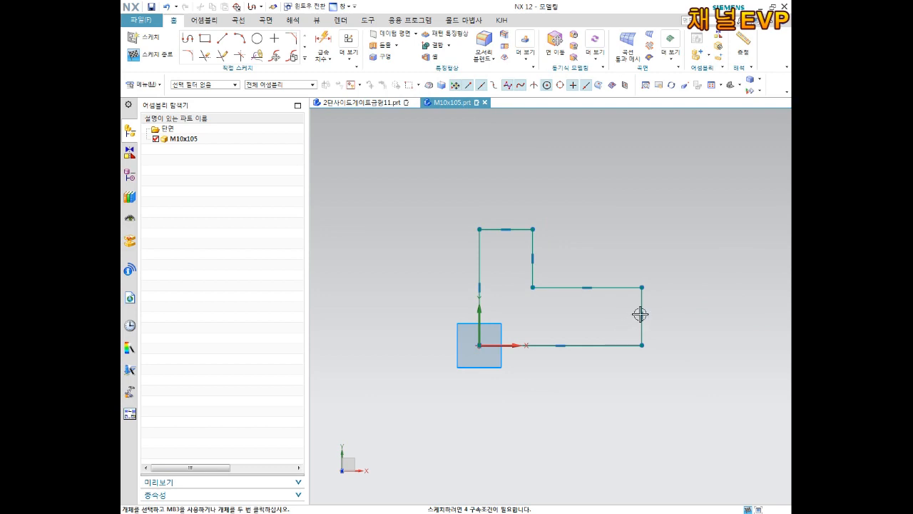
key("d")
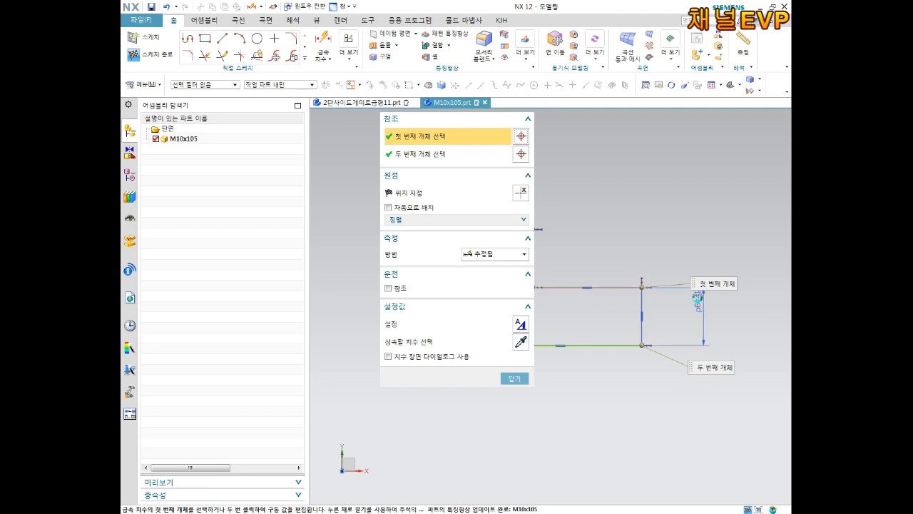
mouse_move(456, 98)
left_mouse_down()
mouse_move(400, 135)
mouse_move(249, 177)
left_mouse_up()
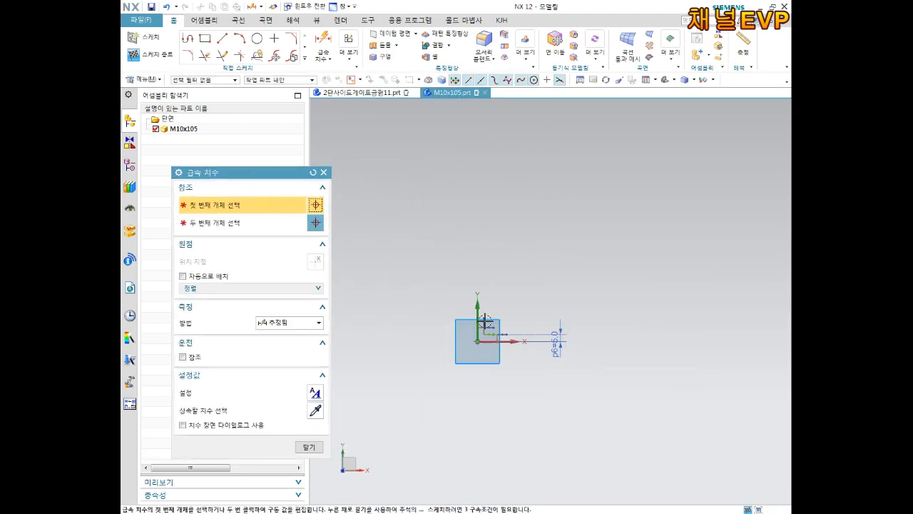
scroll(468, 340, "up", 4)
left_click(503, 308)
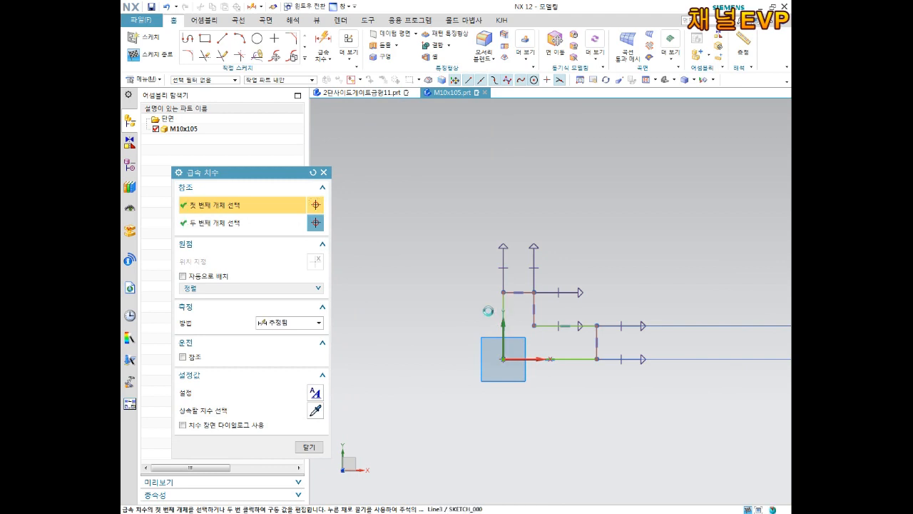
left_click(448, 315)
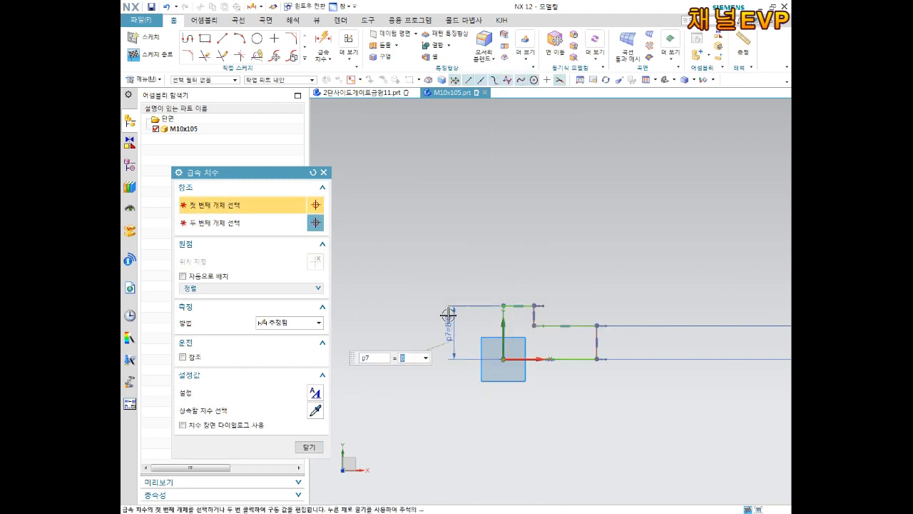
Dimension the head's length as 10 mm and the overall length along the X axis as 115 mm.
left_click(520, 305)
left_click(523, 259)
type("10")
key("Return")
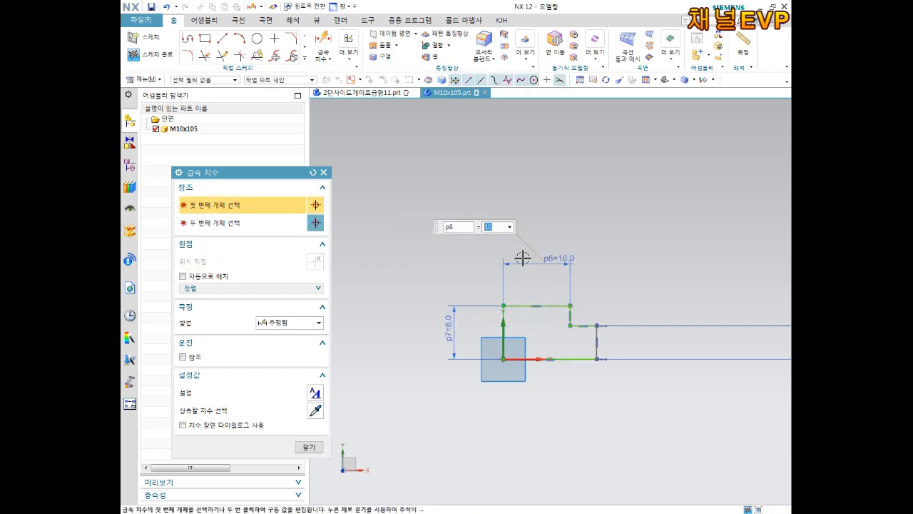
left_click(581, 360)
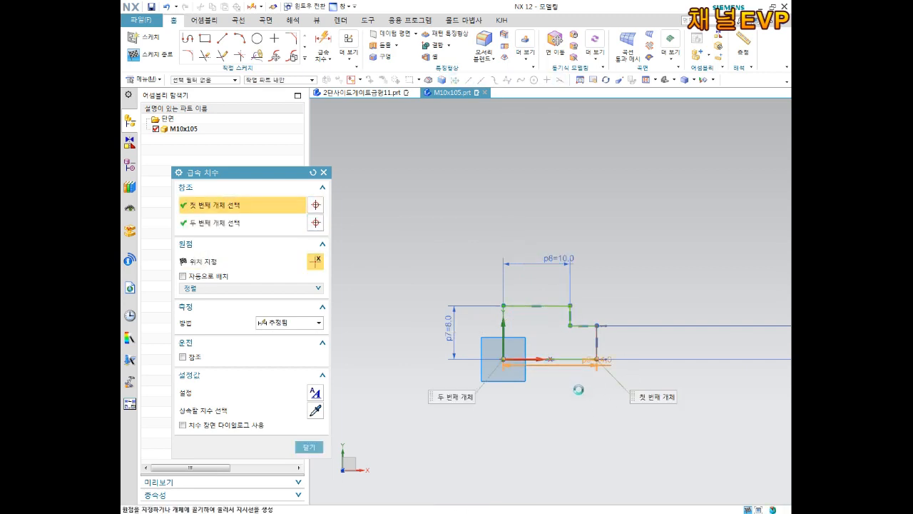
left_click(578, 390)
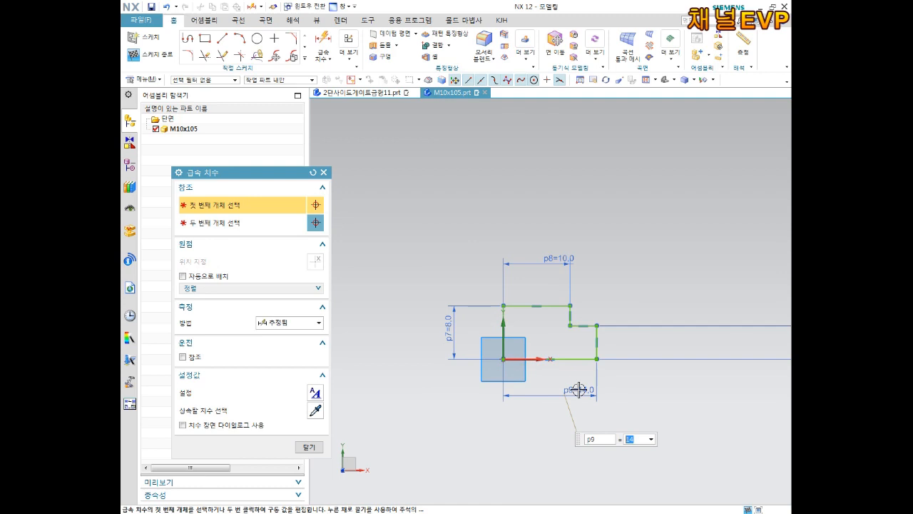
key("Return")
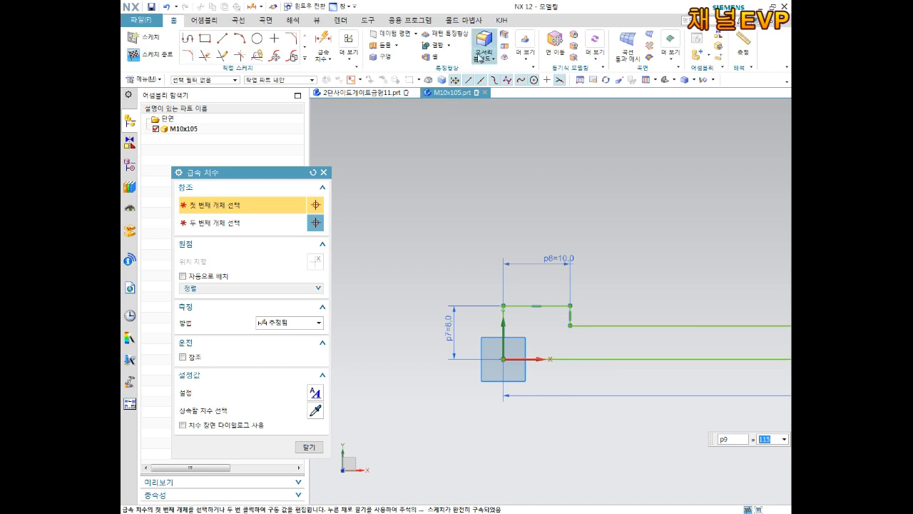
left_click(645, 79)
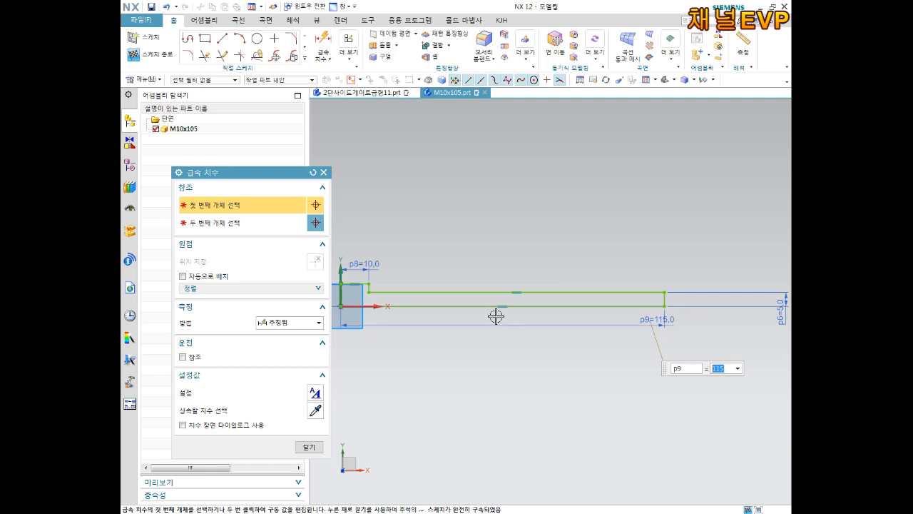
scroll(690, 288, "up", 6)
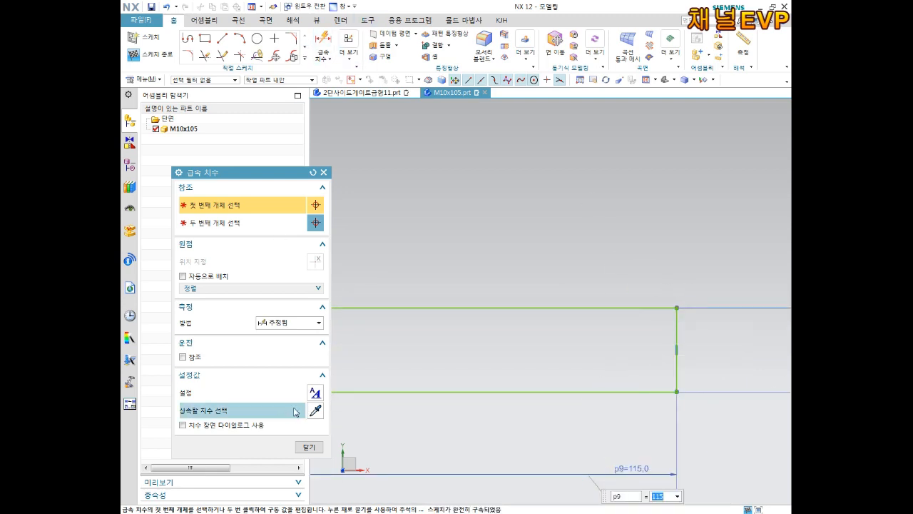
left_click(309, 446)
Try a symmetric chamfer on the upper corner at the shaft's free end, with its size placed freehand.
left_click(292, 38)
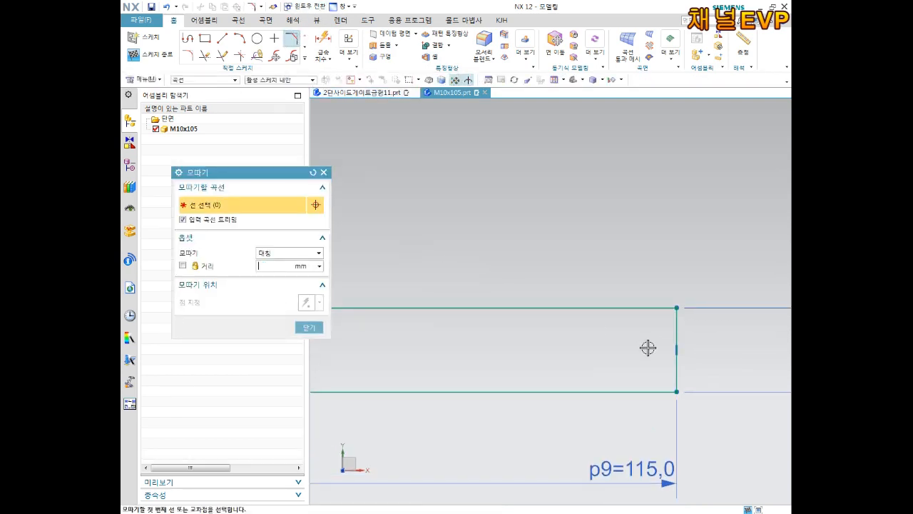
left_click(665, 309)
left_click(677, 332)
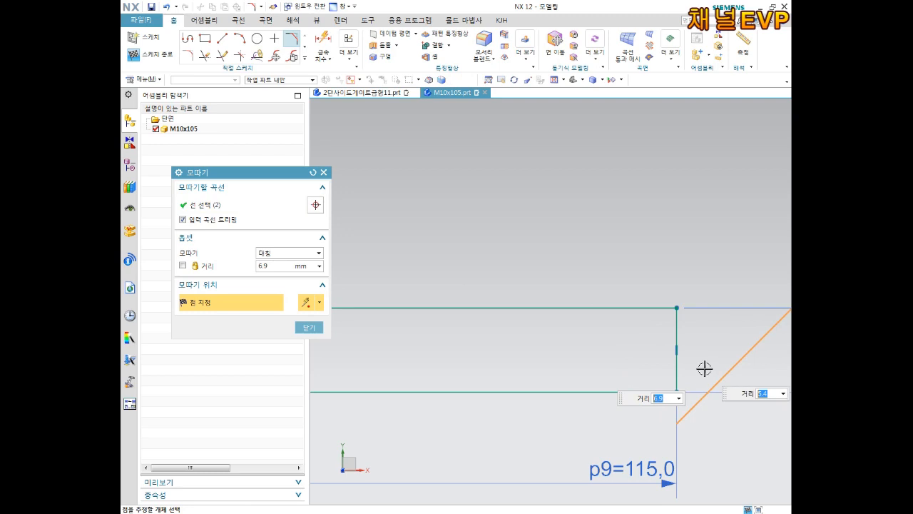
left_click(657, 311)
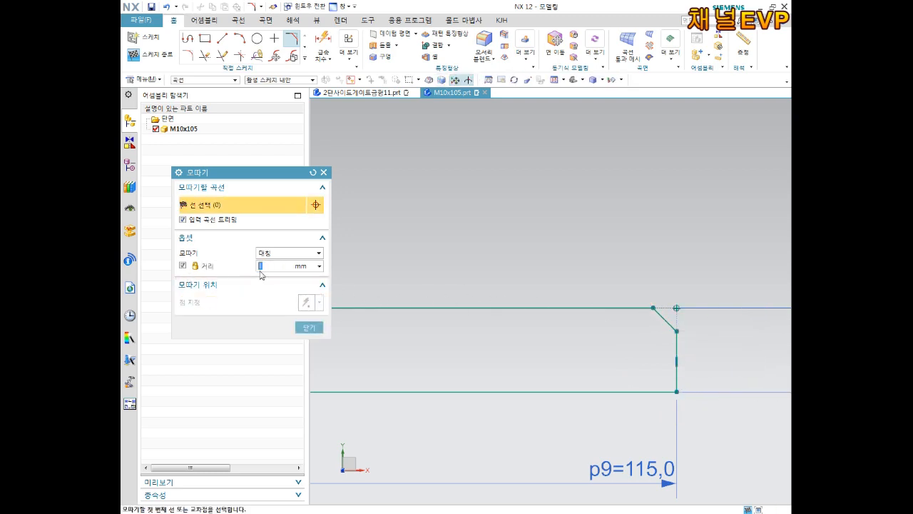
left_click(309, 327)
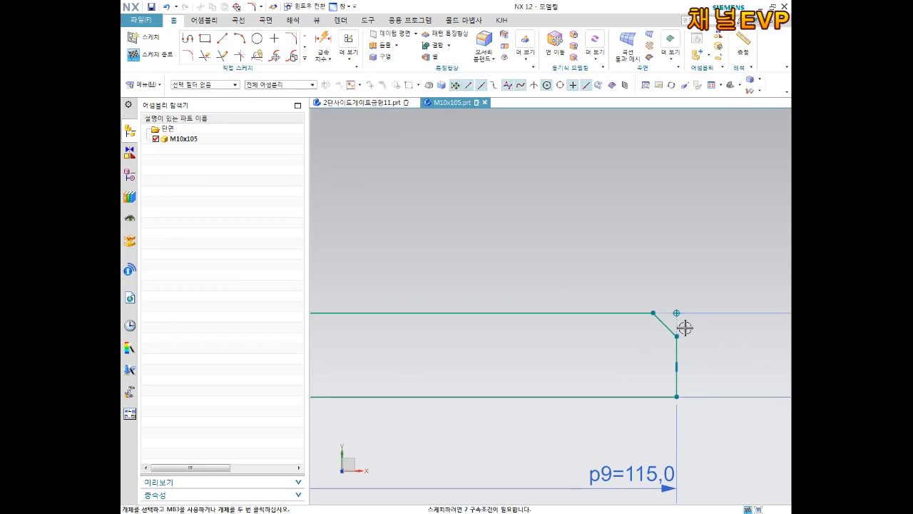
Delete the freehand chamfer at the shaft's free end.
scroll(743, 336, "down", 3)
mouse_move(745, 341)
middle_mouse_down("shift")
mouse_move(495, 342)
mouse_move(563, 342)
middle_mouse_up("shift")
scroll(499, 322, "up", 5)
left_click(564, 348)
key("Delete")
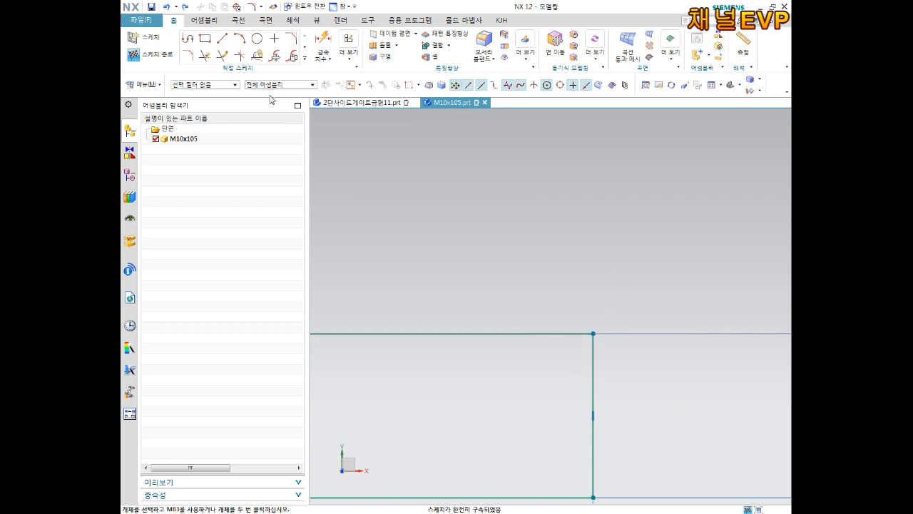
Chamfer the upper corner at the shaft's free end with a symmetric 1 mm distance.
left_click(292, 37)
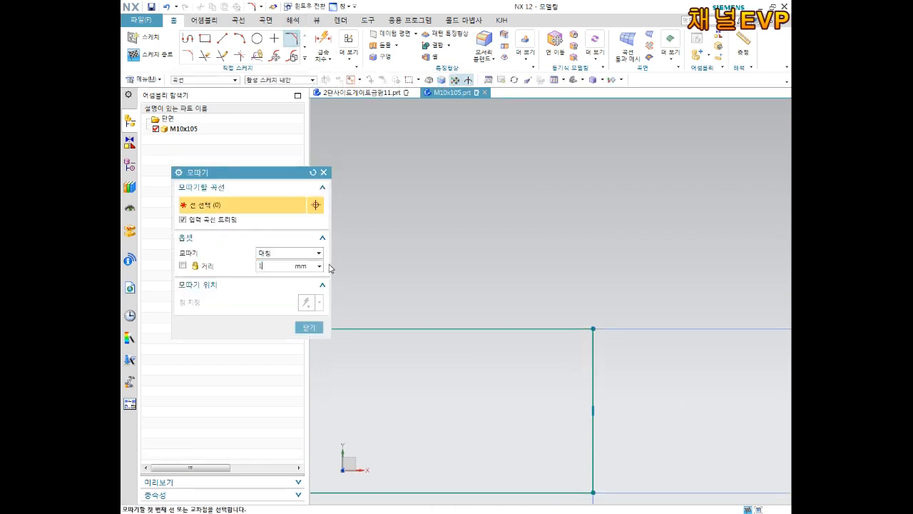
left_click(560, 329)
left_click(592, 369)
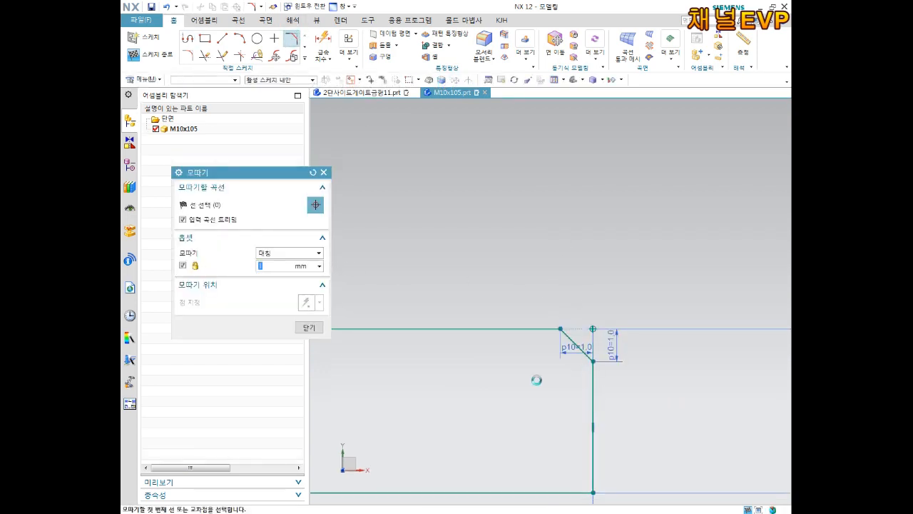
left_click(309, 328)
Fillet the inner corner between head and shaft and the head's outer corner on the Y axis with a 0.4 mm radius.
scroll(529, 338, "down", 11)
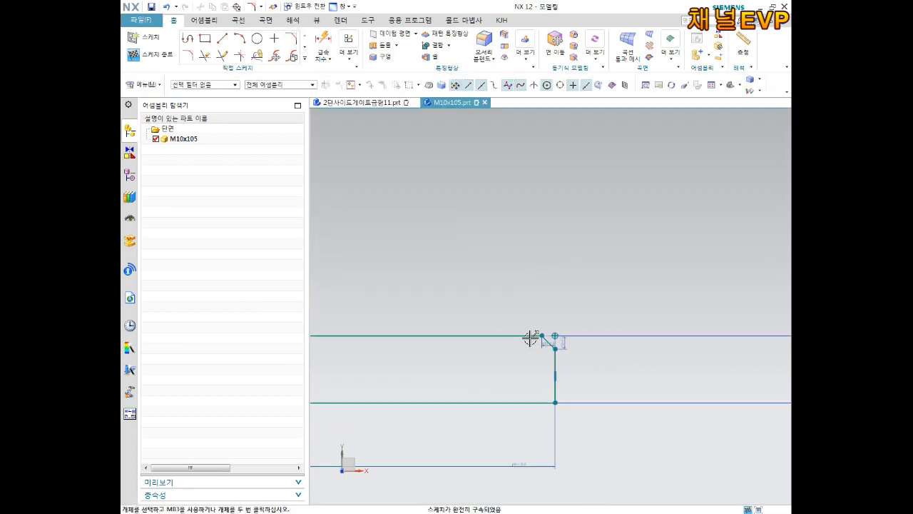
middle_click_drag(489, 363, 537, 349, "shift")
scroll(417, 337, "up", 6)
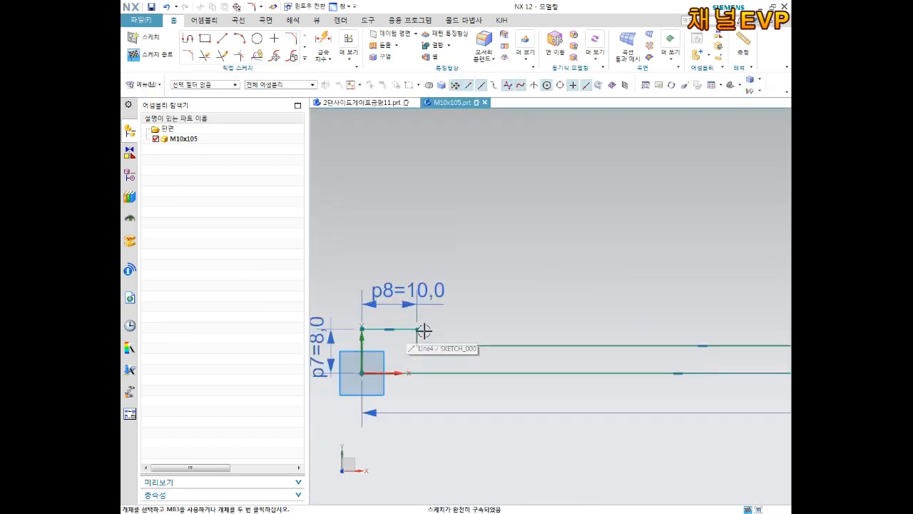
middle_click_drag(434, 349, 512, 284, "shift")
left_click(187, 55)
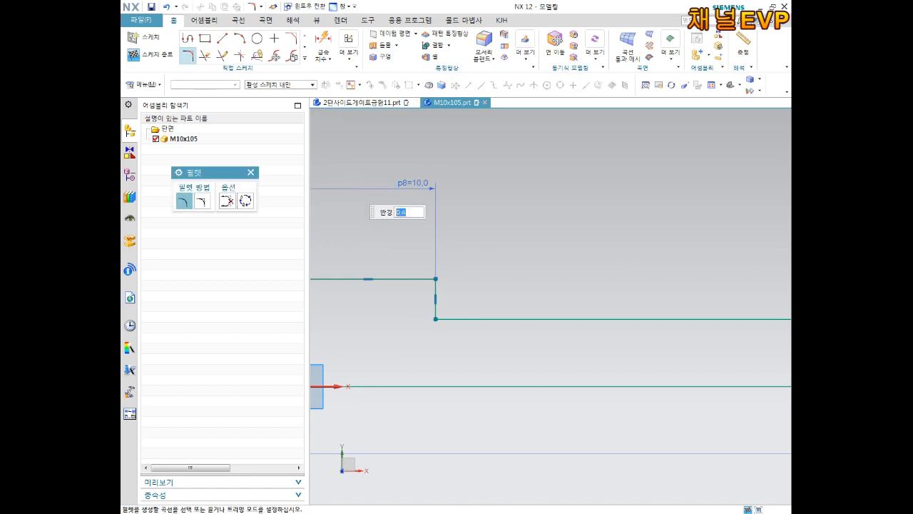
left_click(436, 306)
left_click(459, 318)
middle_click_drag(371, 326, 511, 299, "shift")
scroll(461, 304, "up", 3)
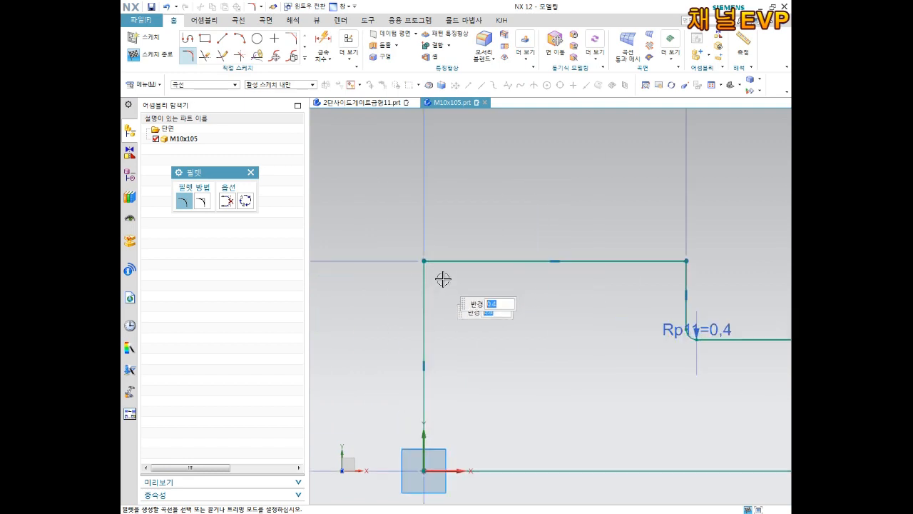
left_click(443, 261)
left_click(423, 289)
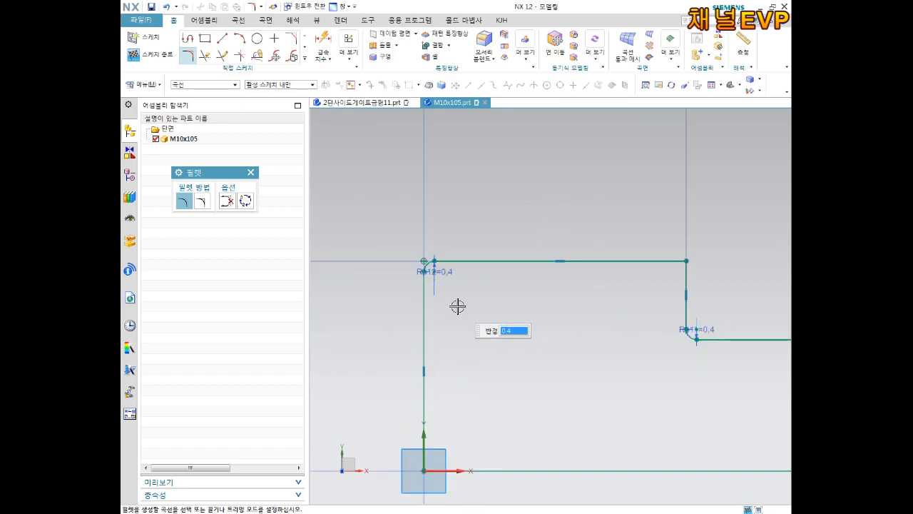
scroll(460, 307, "down", 3)
scroll(528, 316, "down", 4)
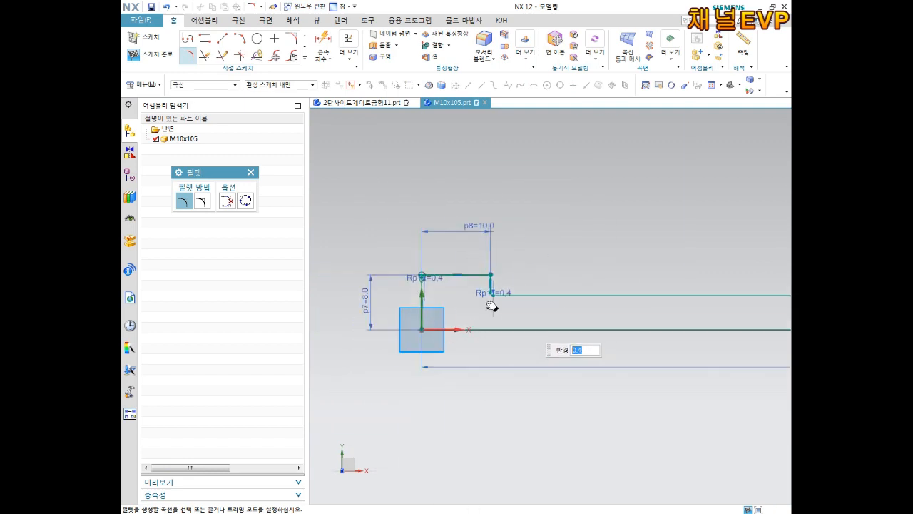
Move the 5 mm shaft dimension inside the profile's length and finish the half-profile sketch.
middle_click_drag(550, 301, 459, 289)
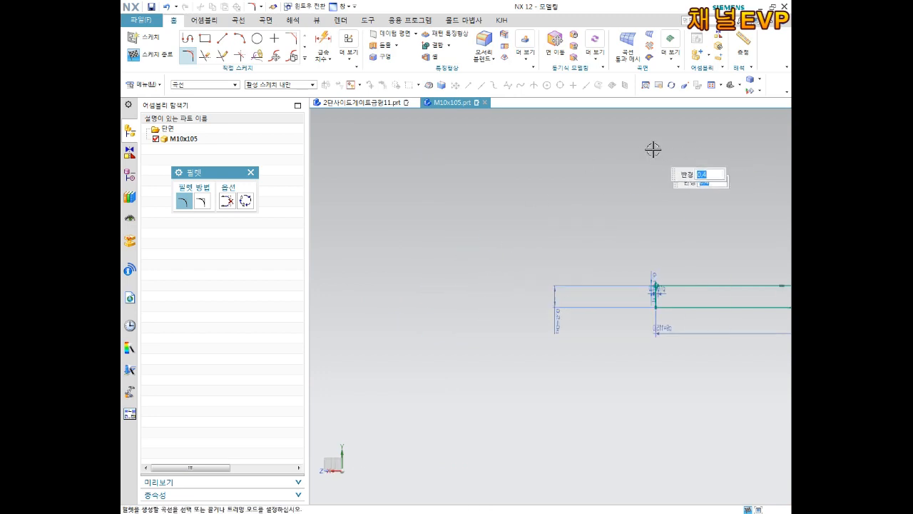
right_click(610, 165)
left_click(620, 231)
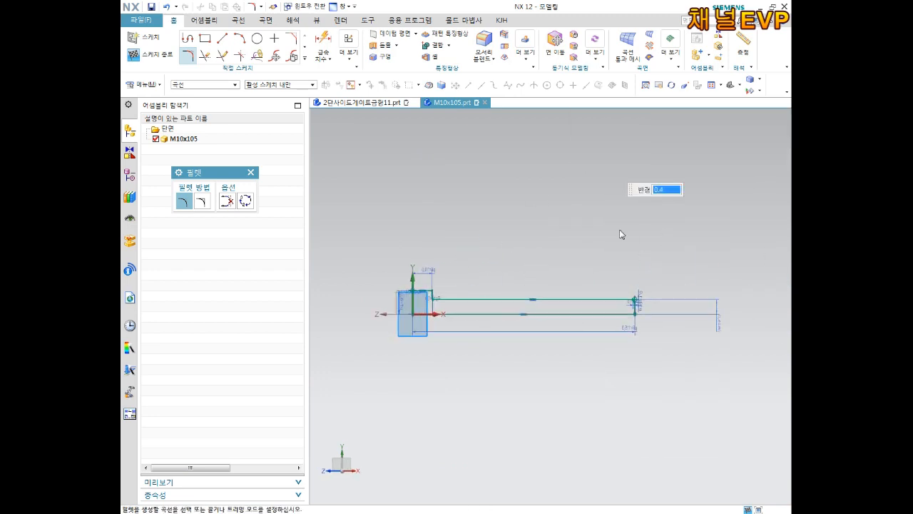
middle_click_drag(516, 314, 551, 297, "shift")
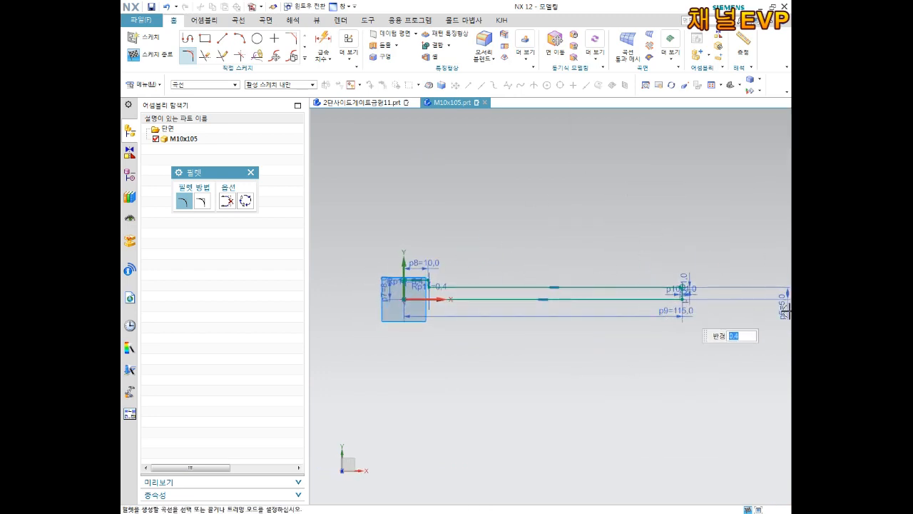
key("Escape")
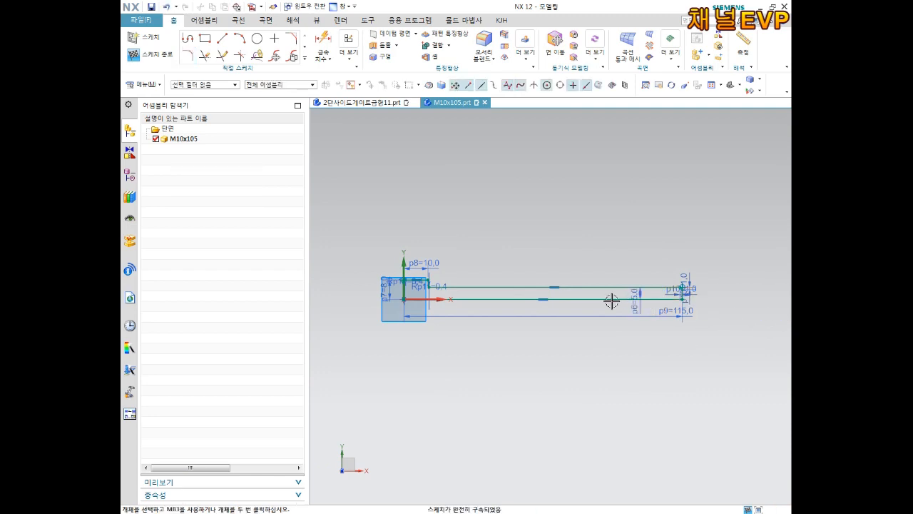
scroll(550, 291, "up", 2)
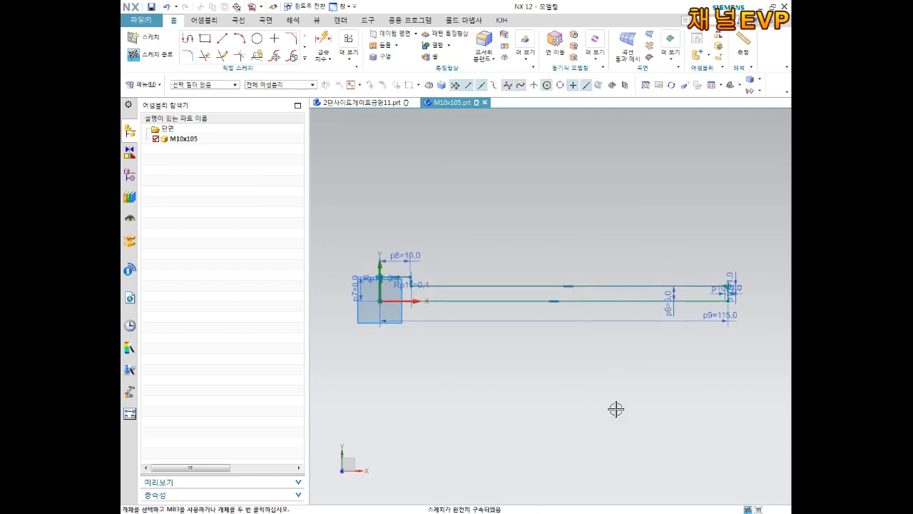
scroll(398, 275, "up", 4)
mouse_move(398, 275)
middle_mouse_down("shift")
mouse_move(510, 310)
mouse_move(437, 307)
middle_mouse_up("shift")
scroll(516, 288, "down", 4)
middle_click_drag(578, 307, 473, 305, "shift")
left_click(142, 53)
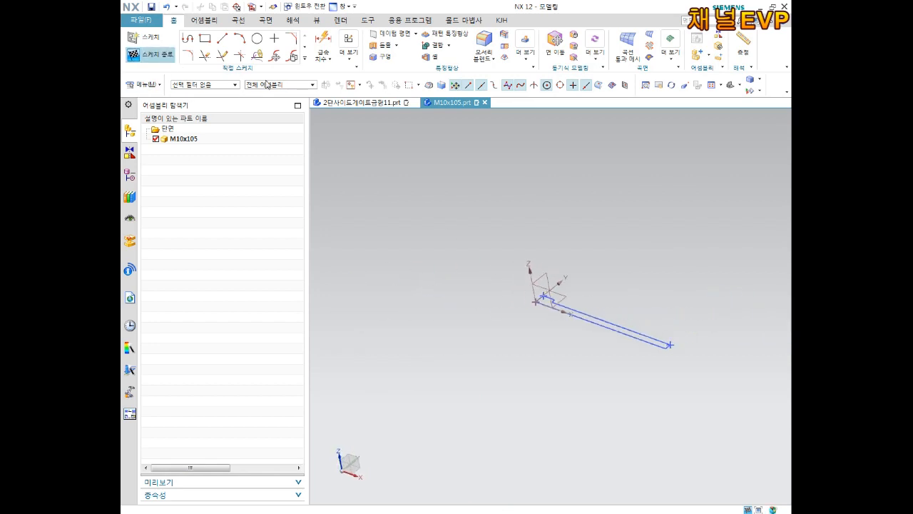
Revolve the half-profile from 0 to 360° about its long centre line on the X axis to form the bolt body.
scroll(614, 327, "up", 3)
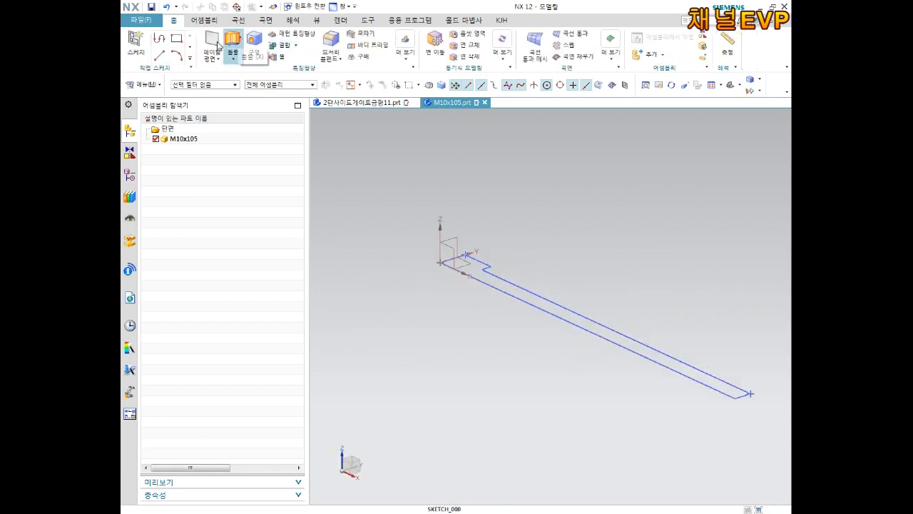
left_click(244, 72)
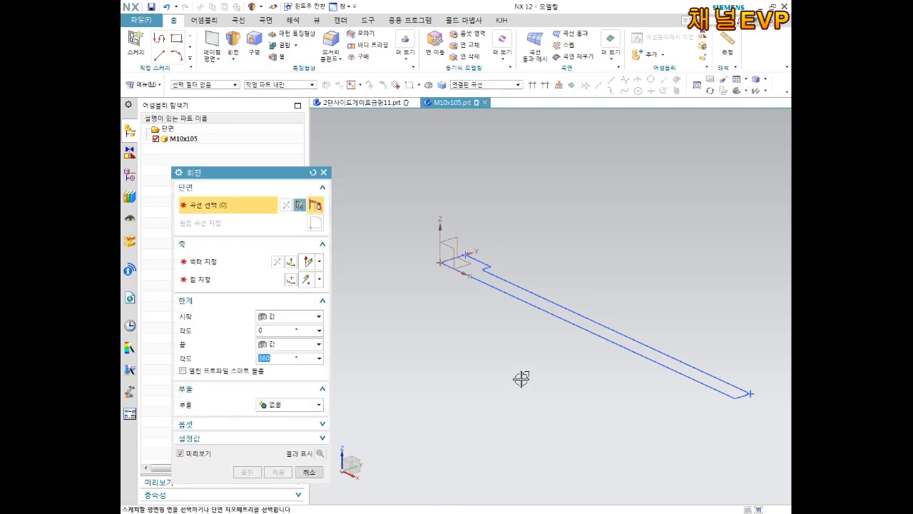
left_click(517, 296)
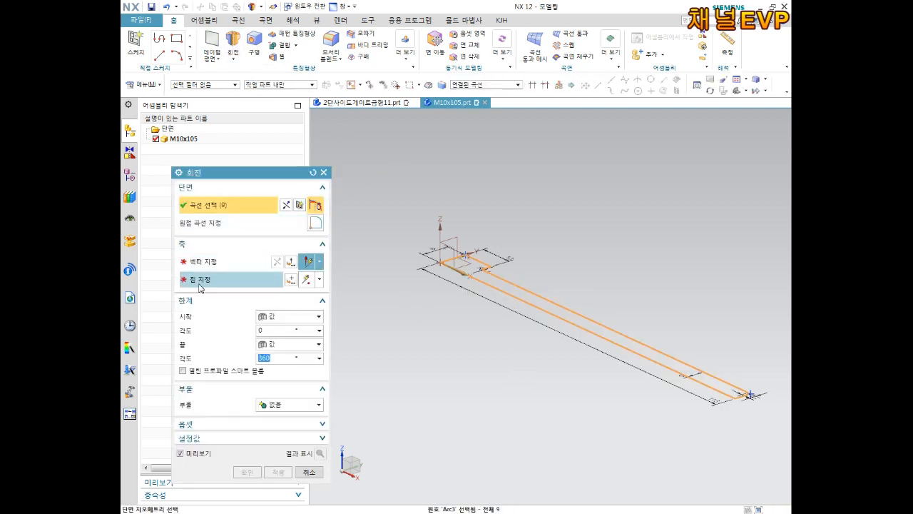
left_click(219, 268)
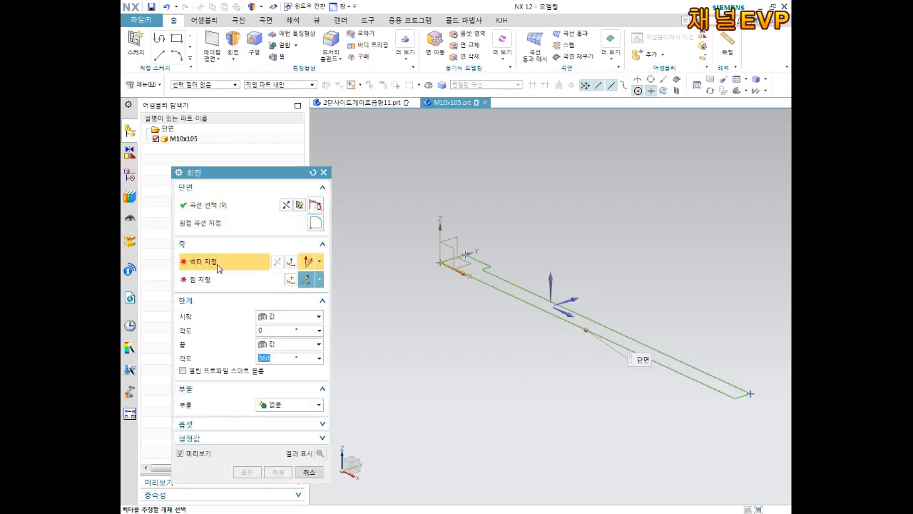
left_click(538, 312)
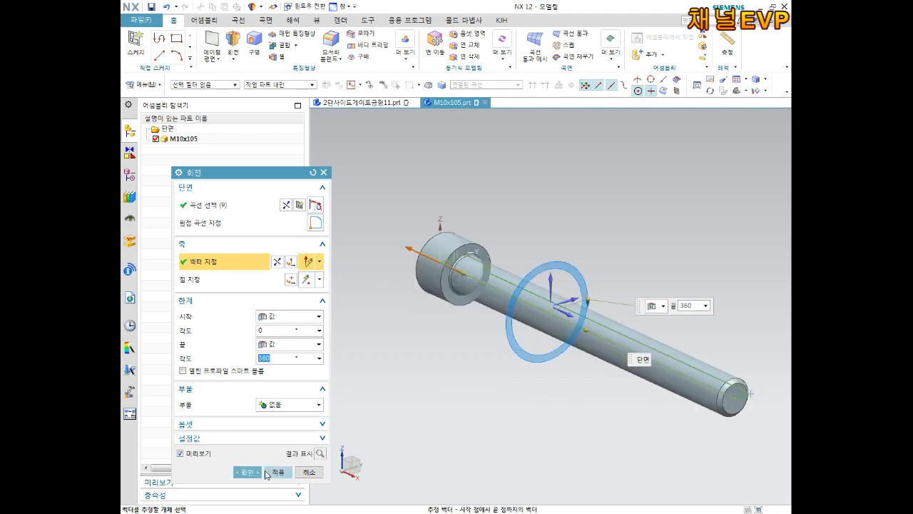
left_click(247, 472)
Inspect the revolved bolt from several sides, checking the head, shaft and chamfered end.
middle_click_drag(318, 354, 501, 323)
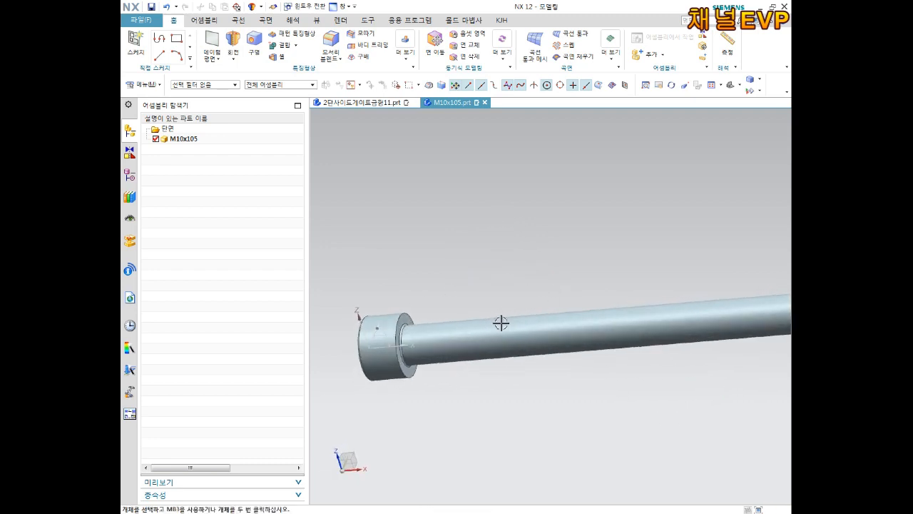
mouse_move(633, 311)
middle_mouse_down("shift")
mouse_move(503, 310)
mouse_move(633, 311)
middle_mouse_up("shift")
scroll(689, 303, "up", 4)
scroll(631, 327, "down", 7)
scroll(563, 338, "up", 6)
middle_click_drag(564, 338, 585, 332)
scroll(582, 324, "down", 5)
middle_click_drag(532, 311, 484, 293, "shift")
scroll(603, 306, "up", 2)
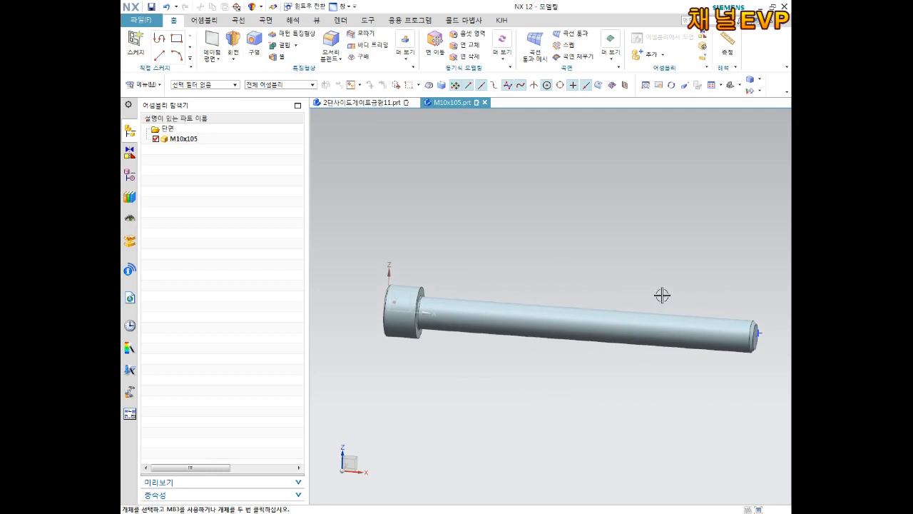
Create a sketch on the flat end face of the bolt head.
scroll(585, 318, "down", 3)
middle_click_drag(551, 339, 567, 340)
scroll(545, 316, "up", 6)
middle_click_drag(513, 311, 532, 312)
scroll(431, 294, "up", 1)
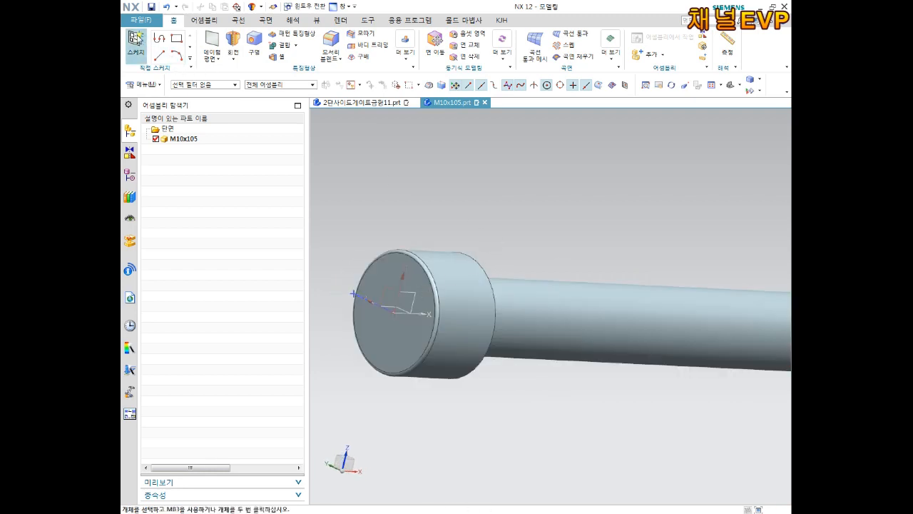
left_click(135, 41)
left_click(385, 271)
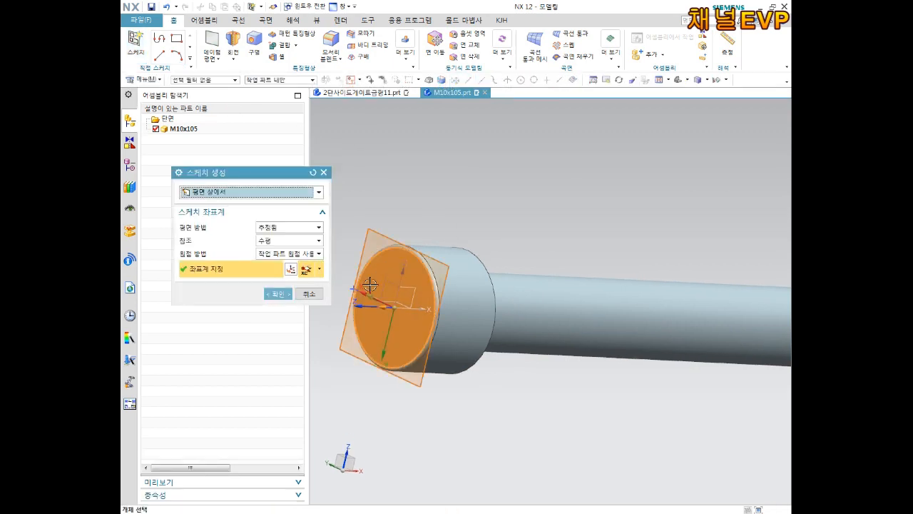
left_click(278, 293)
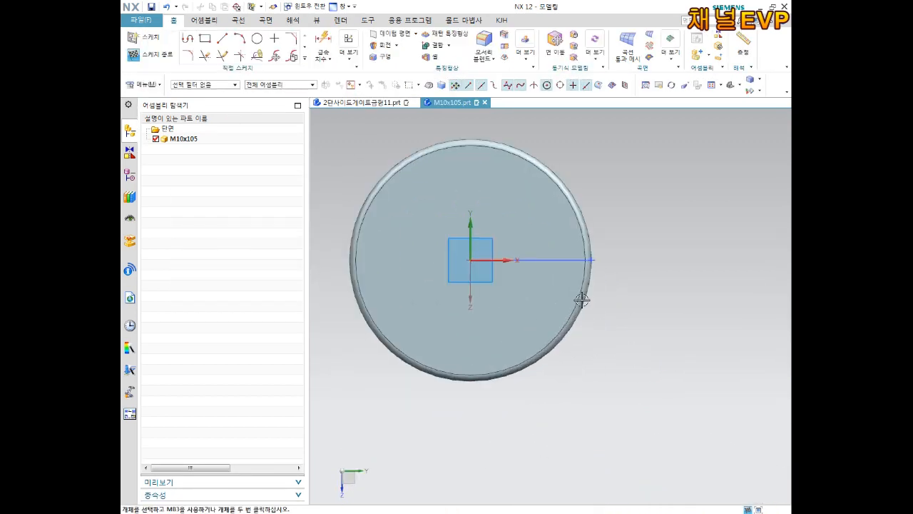
Draw a circle centred on the sketch origin and dimension its diameter to 8 mm.
left_click(257, 39)
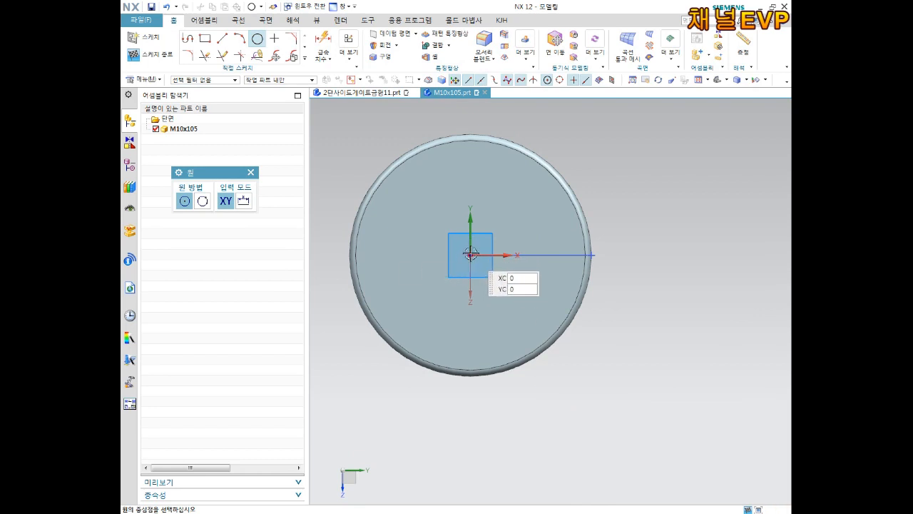
left_click(471, 254)
left_click(510, 204)
key("Escape")
key("d")
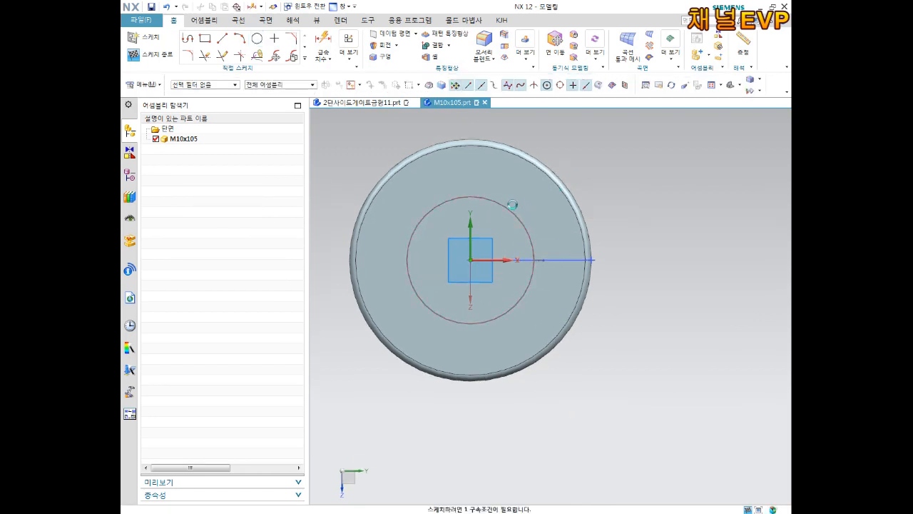
left_click(509, 202)
left_click(591, 159)
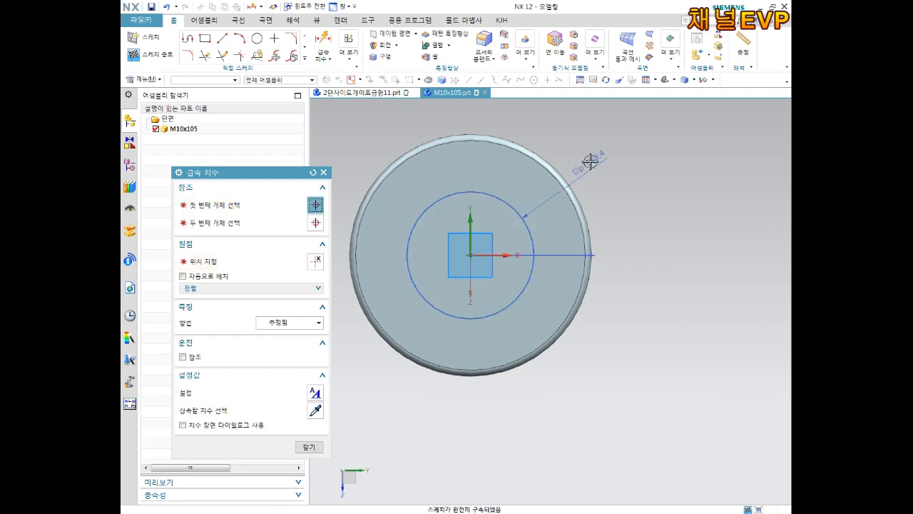
type("8")
key("Return")
key("Escape")
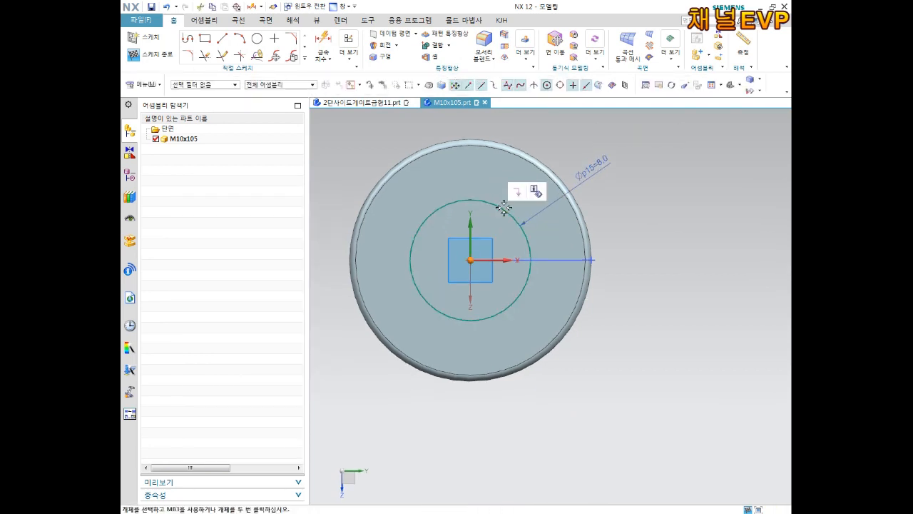
Convert the 8 mm circle to a reference curve.
left_click(498, 205)
left_click(549, 188)
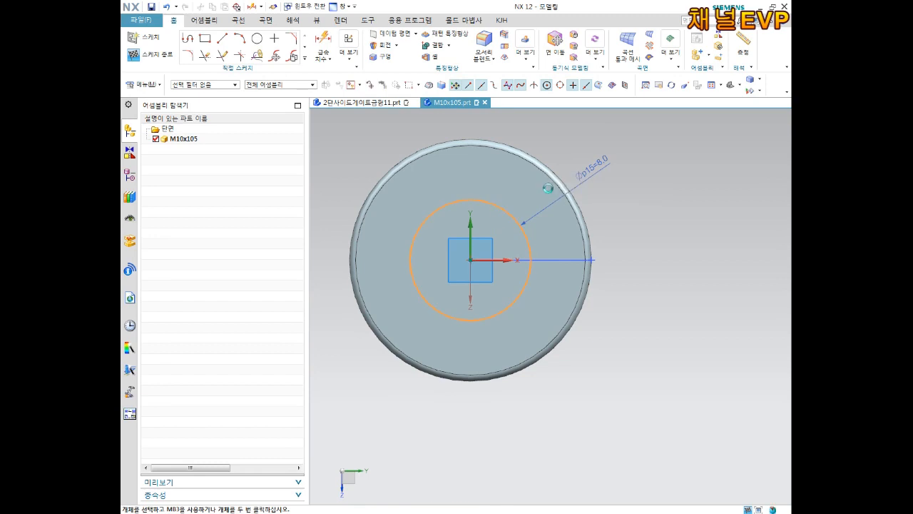
middle_click_drag(533, 226, 570, 227, "shift")
scroll(532, 228, "up", 2)
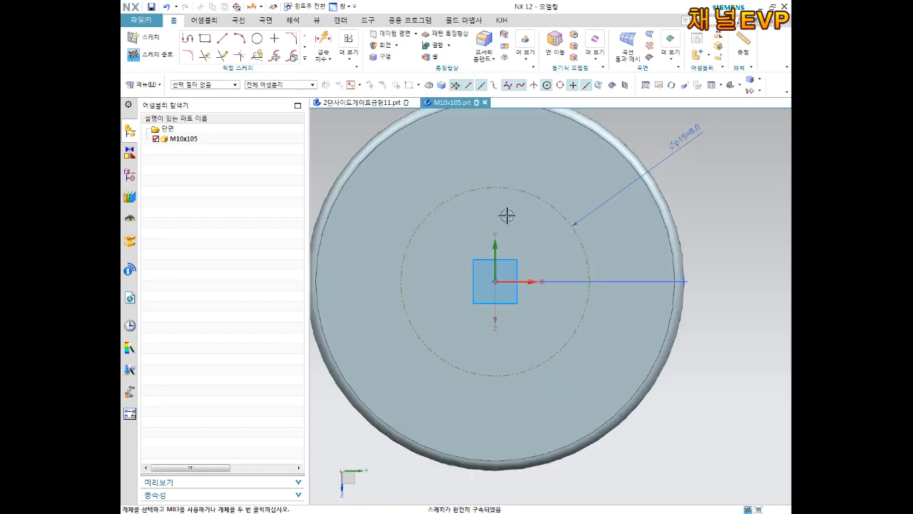
Draw a six-sided polygon centred on the origin, with vertical sides and an inscribed radius of about 5.7 mm.
middle_click_drag(513, 218, 547, 218, "shift")
left_click(305, 58)
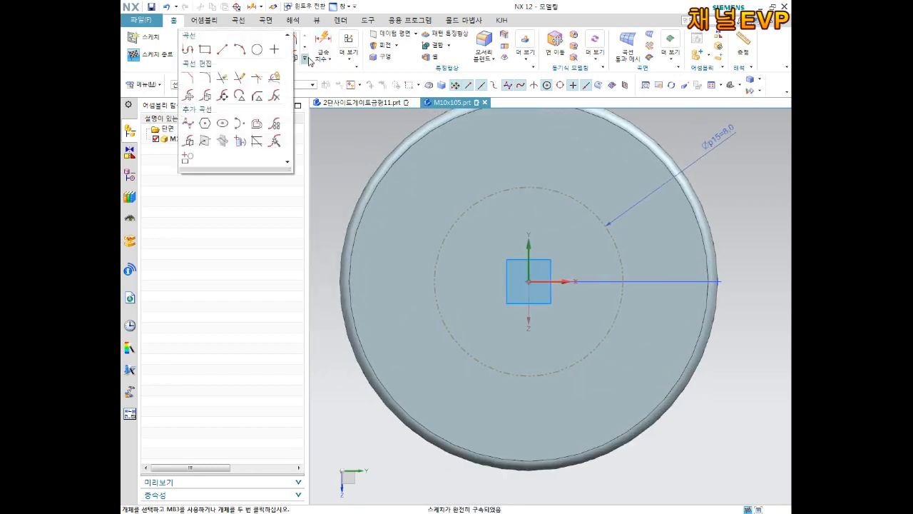
left_click(205, 124)
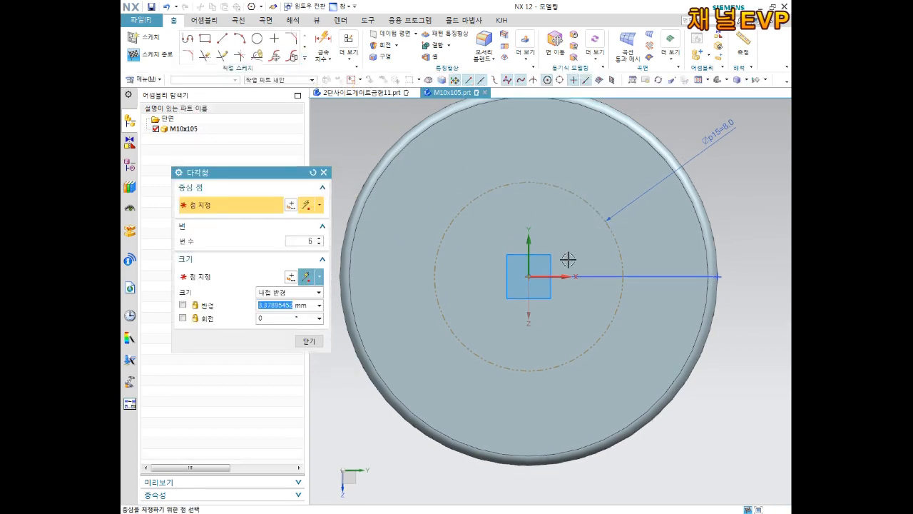
left_click(530, 276)
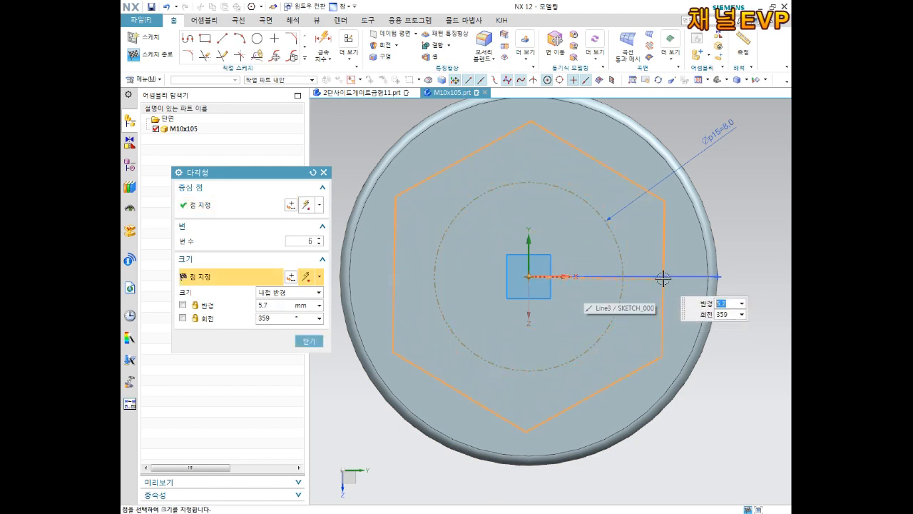
left_click(663, 275)
middle_click(663, 316)
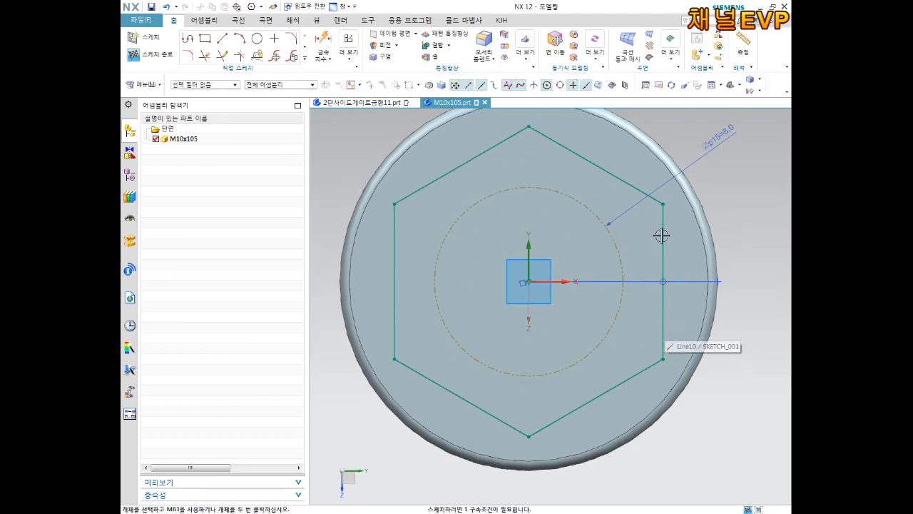
Constrain one vertical side of the hexagon tangent to the reference circle.
left_click(662, 232)
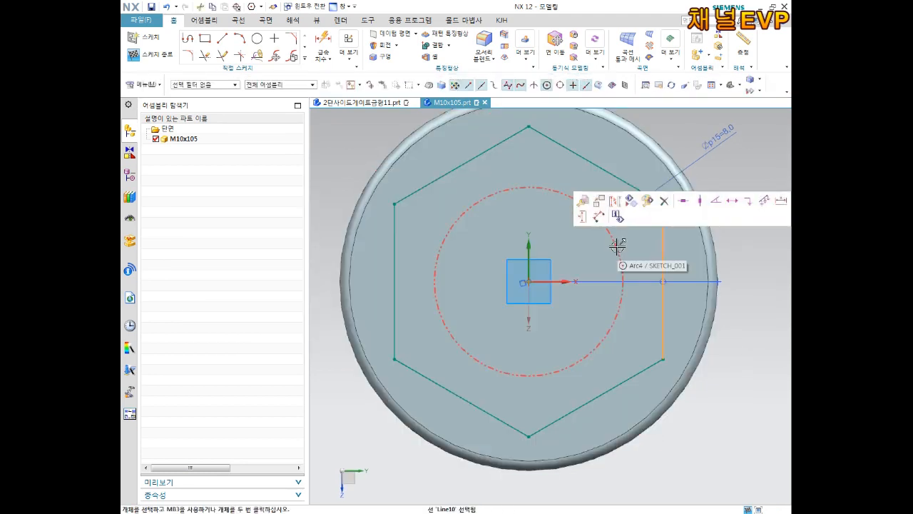
left_click(617, 246)
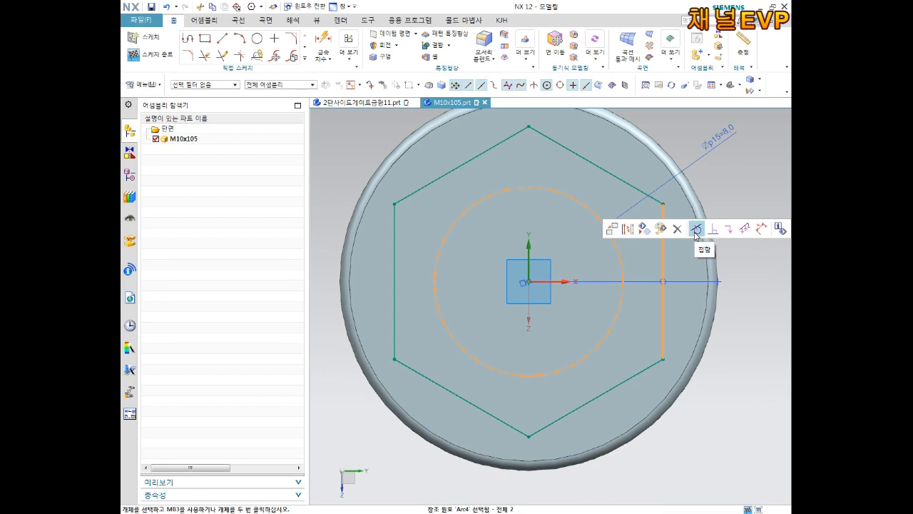
left_click(696, 229)
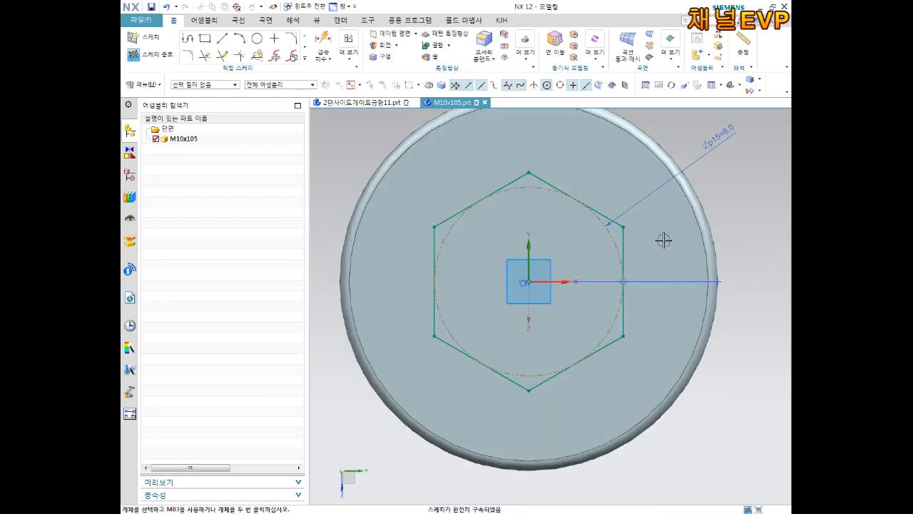
Check the hexagon on the bolt head from several angles and finish the sketch.
middle_click_drag(634, 255, 716, 201)
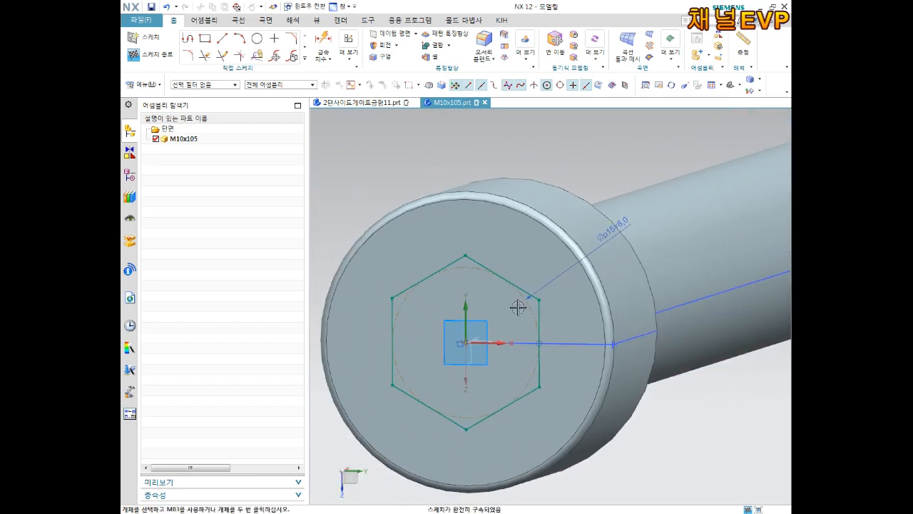
middle_click_drag(631, 311, 535, 299)
scroll(530, 292, "down", 5)
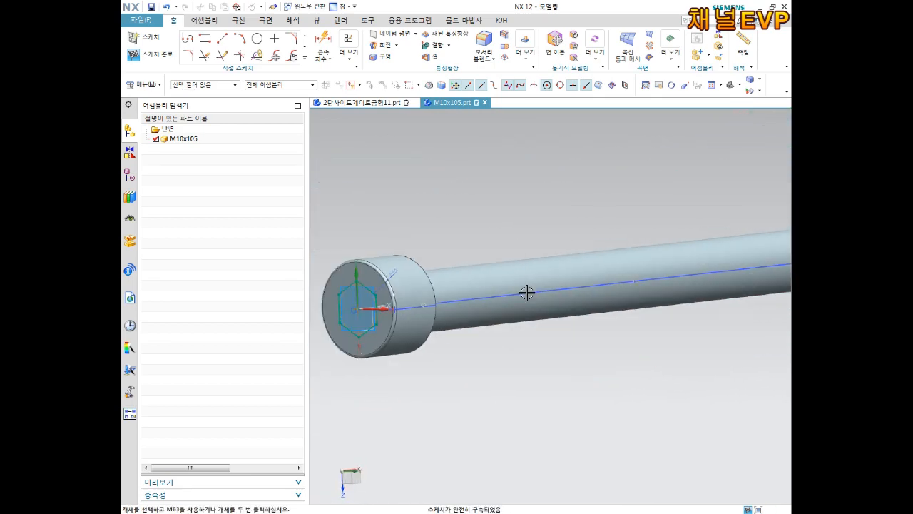
scroll(473, 279, "up", 5)
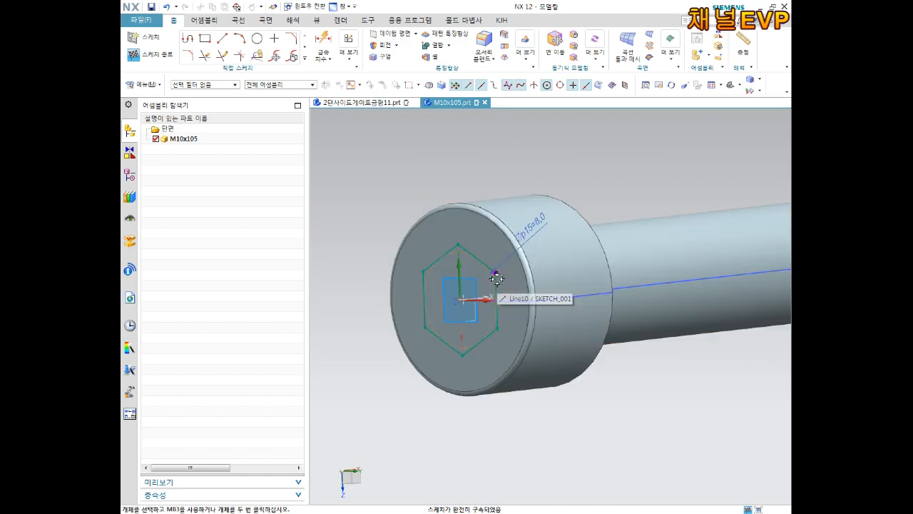
middle_click_drag(520, 293, 592, 207)
scroll(597, 203, "up", 3)
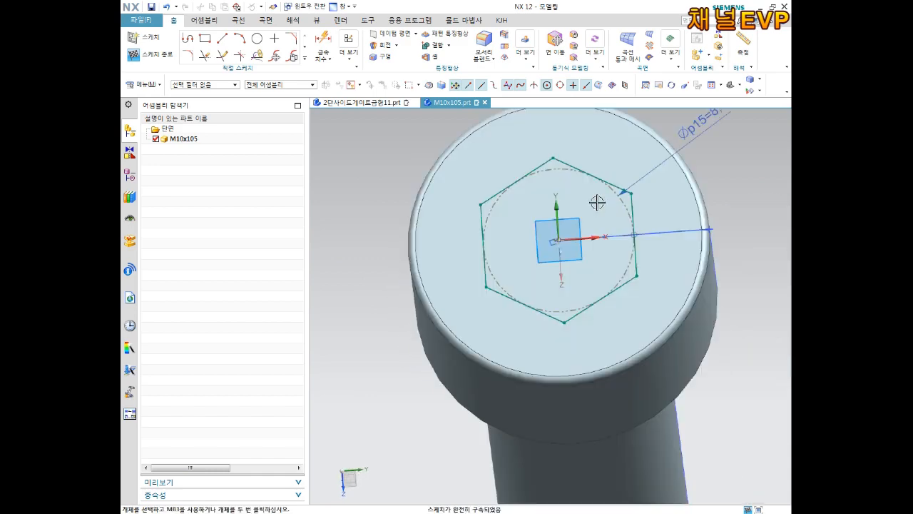
middle_click_drag(610, 219, 597, 245, "shift")
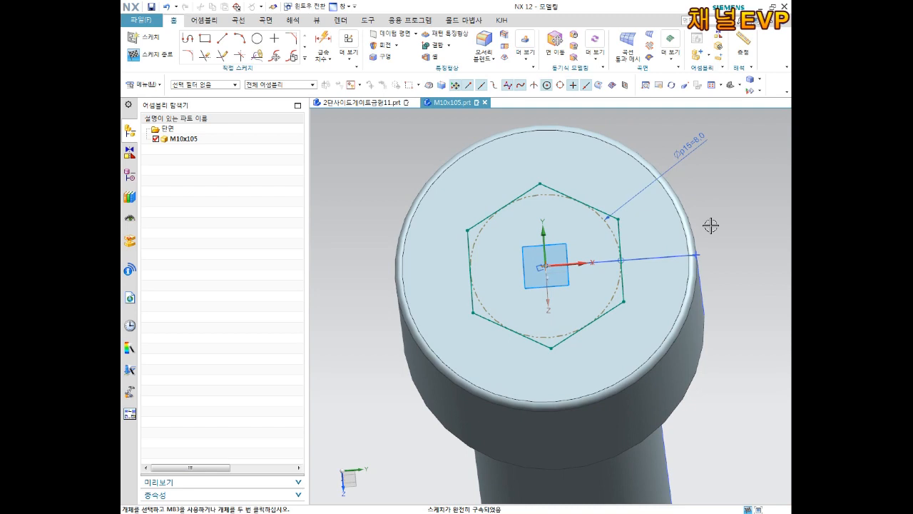
left_click(151, 55)
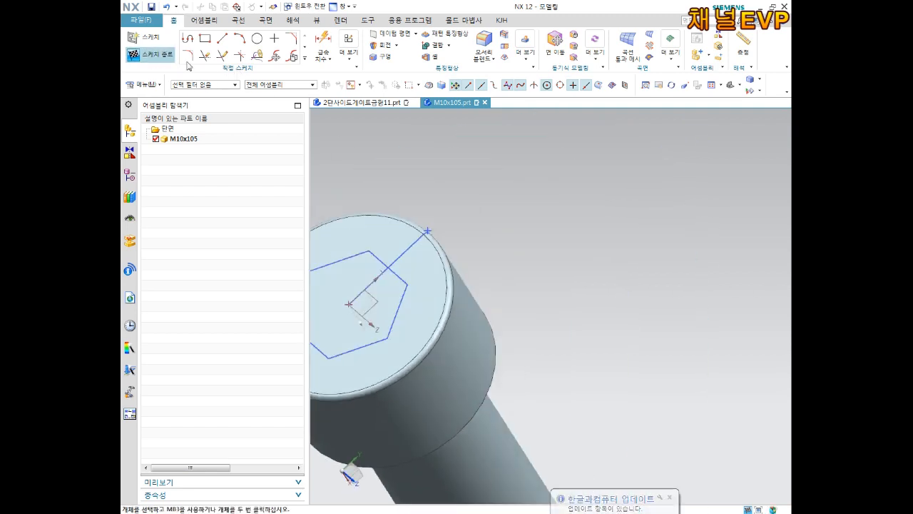
Extrude the hexagon sketch 8 mm into the bolt head in the reversed direction, subtracting it from the bolt body.
left_click(238, 61)
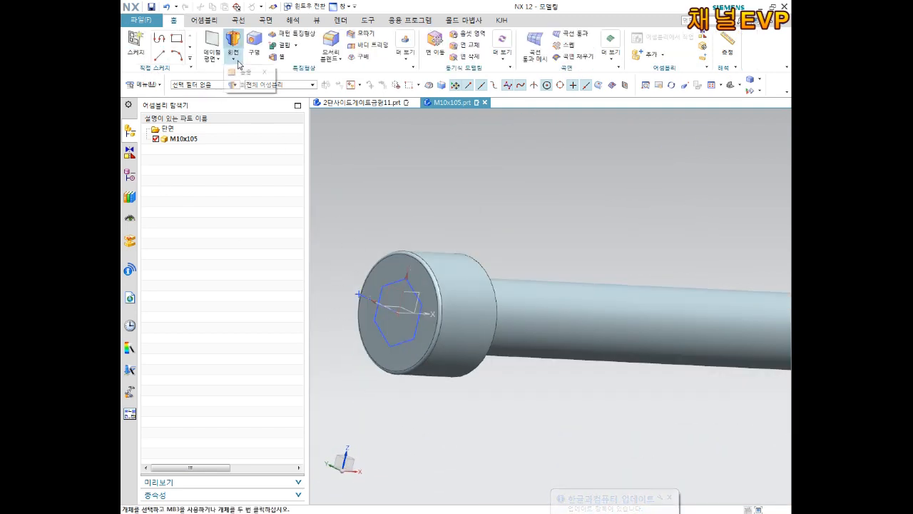
left_click(246, 85)
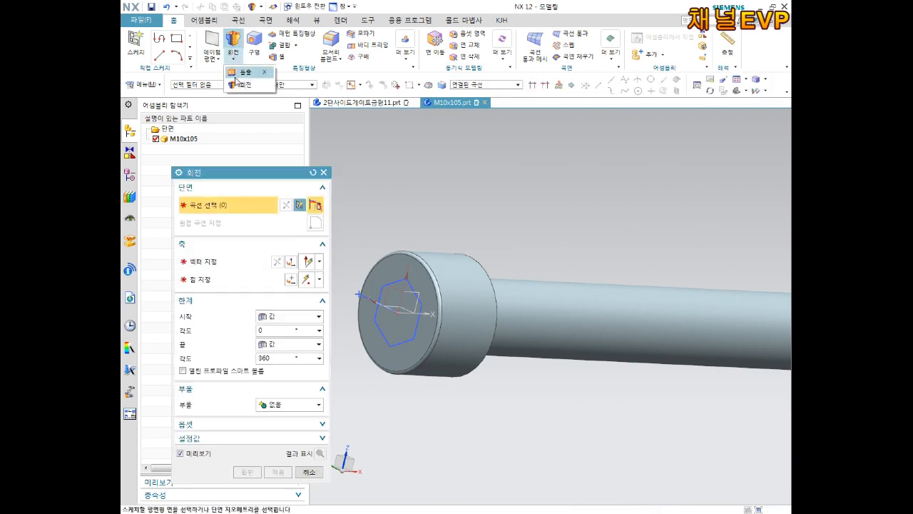
left_click(241, 73)
scroll(389, 300, "up", 3)
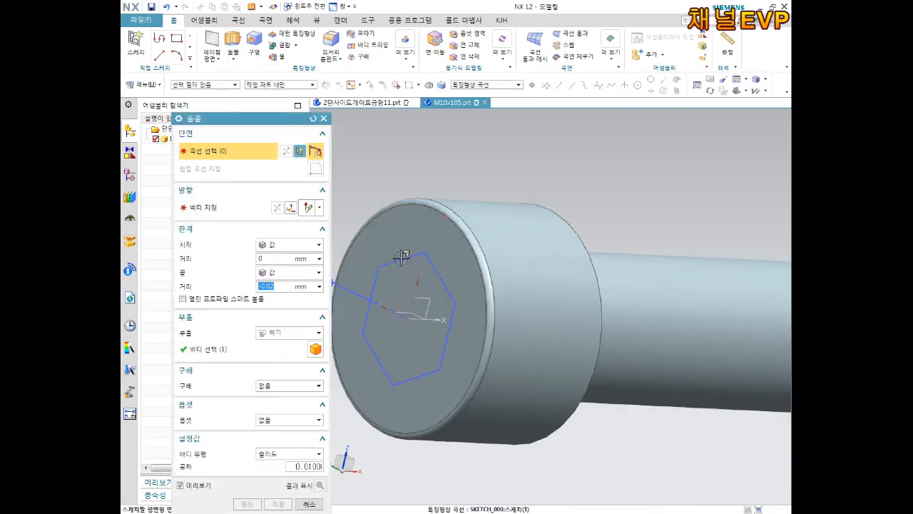
left_click(402, 258)
scroll(497, 300, "down", 2)
middle_click_drag(498, 300, 472, 301)
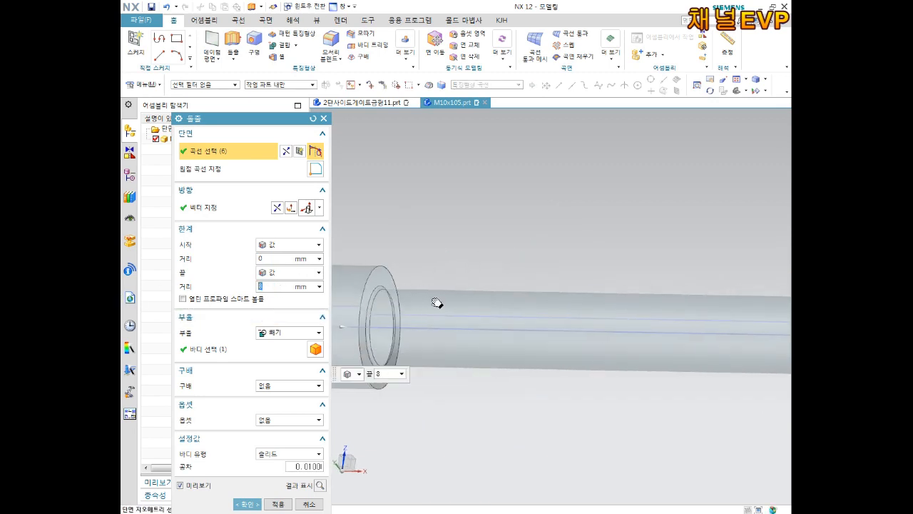
middle_click_drag(434, 301, 607, 287, "shift")
left_click(277, 208)
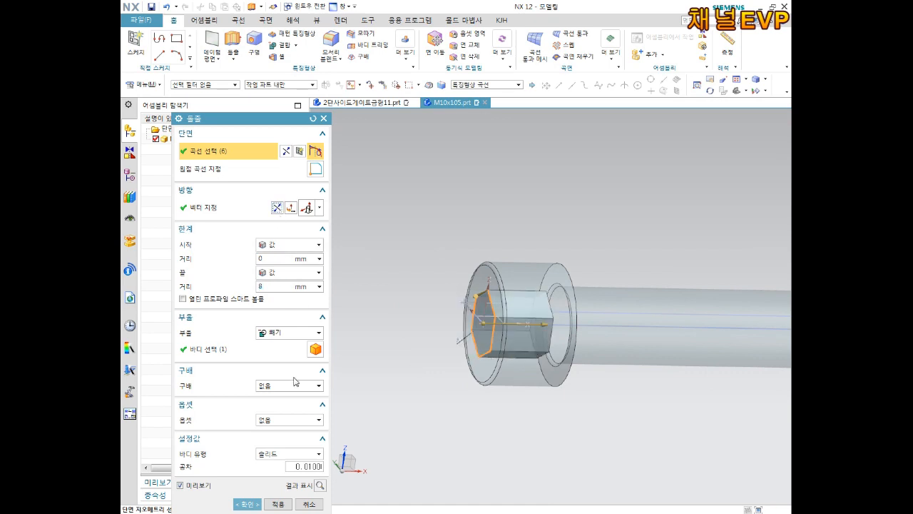
middle_click_drag(588, 426, 572, 429)
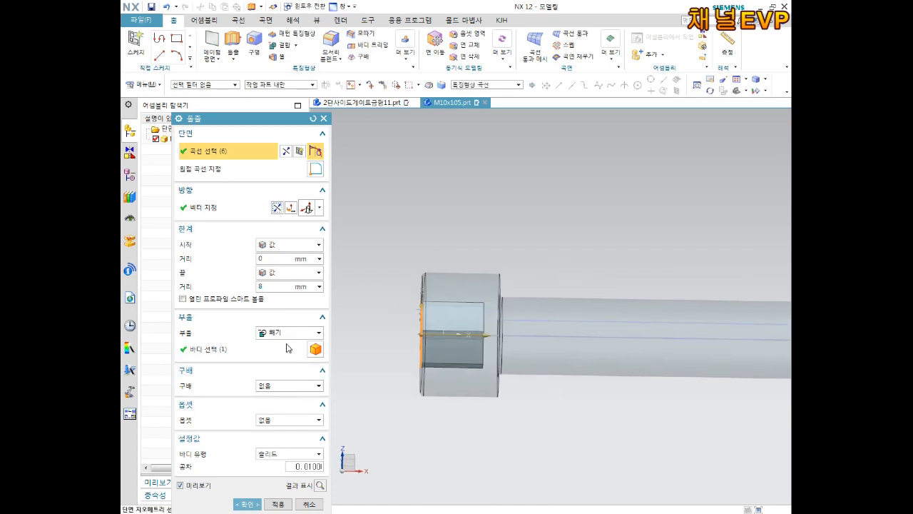
left_click(244, 504)
Hide the hexagon sketch and the revolve profile sketch on the bolt head.
middle_click_drag(500, 399, 558, 343)
scroll(550, 309, "up", 5)
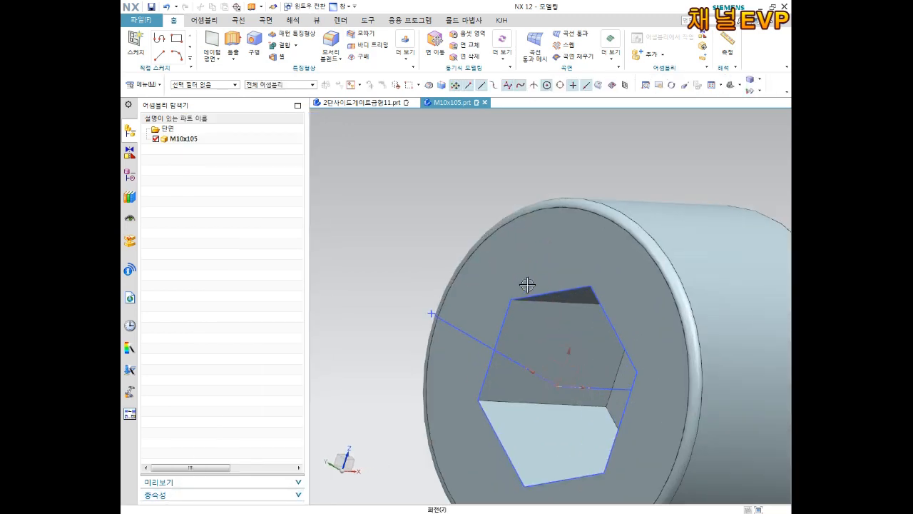
left_click(538, 294)
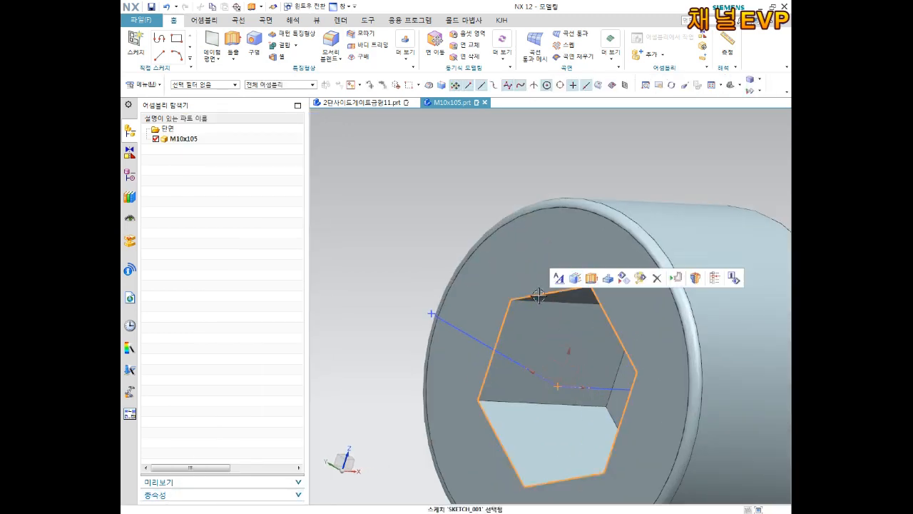
left_click(635, 281)
left_click(475, 339)
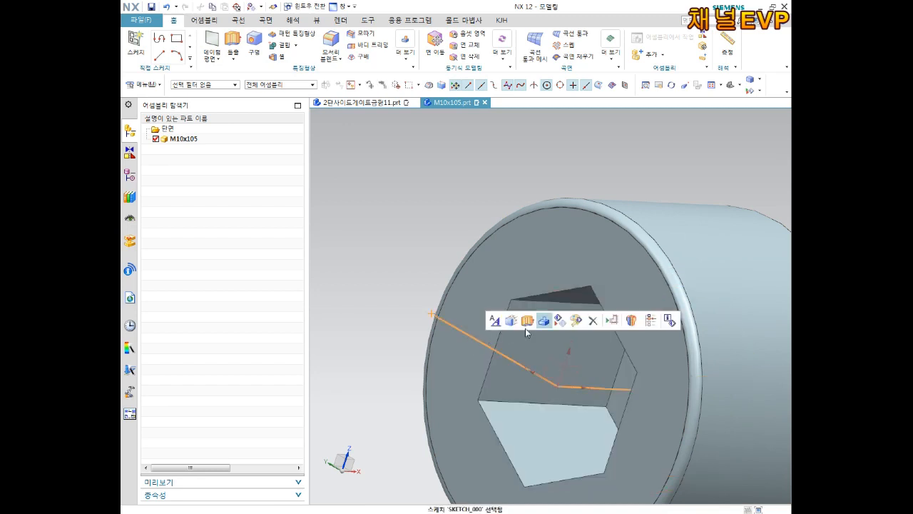
left_click(562, 324)
Add a right-hand detailed thread to the shank, starting from the tip face with the axis reversed, 50 mm long with 1.5 mm pitch.
scroll(561, 347, "down", 9)
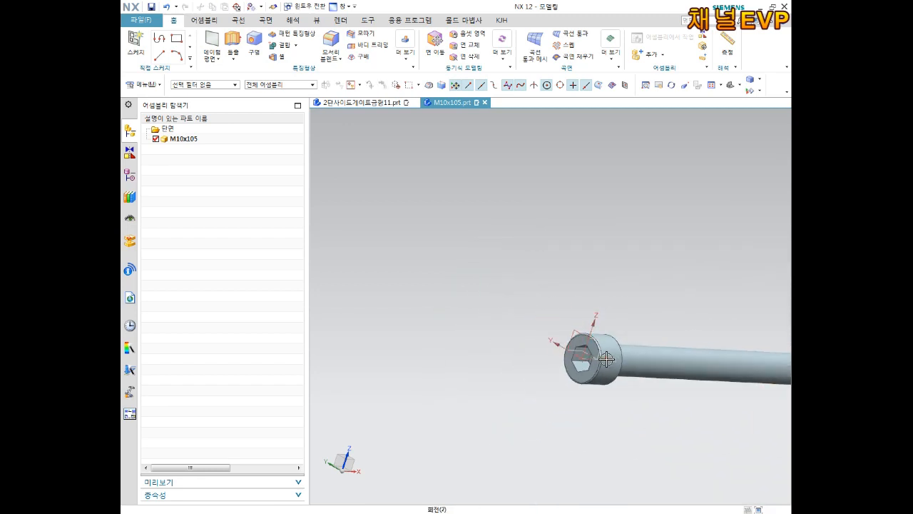
mouse_move(652, 369)
middle_mouse_down("shift")
mouse_move(552, 363)
mouse_move(604, 343)
mouse_move(701, 378)
middle_mouse_up("shift")
scroll(727, 370, "up", 4)
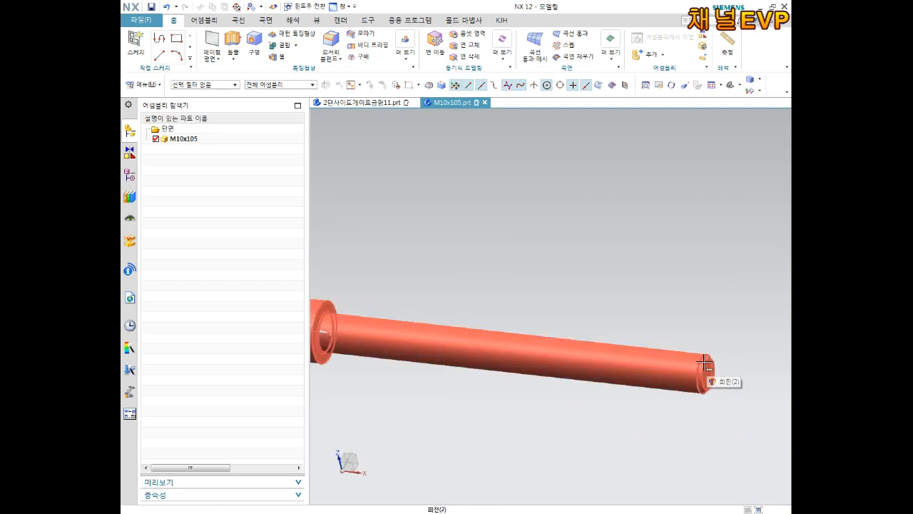
scroll(705, 360, "up", 3)
middle_click_drag(727, 379, 666, 312)
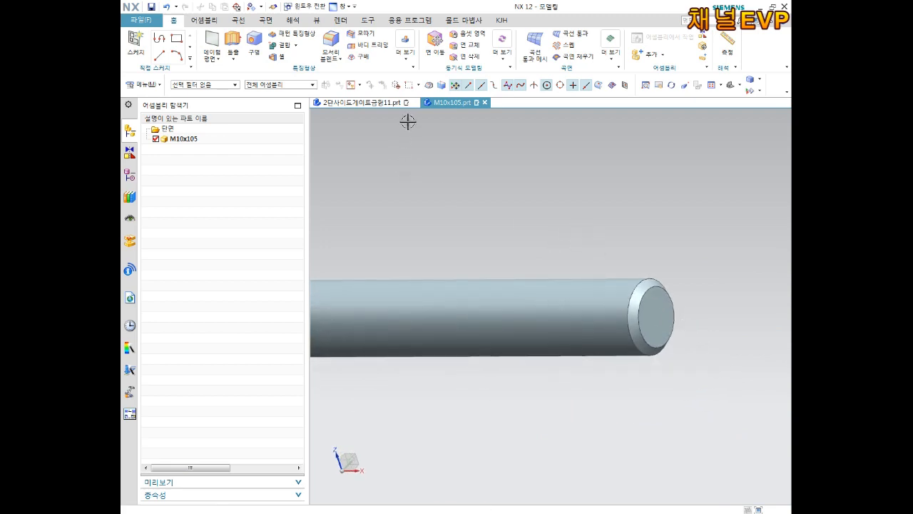
left_click(405, 54)
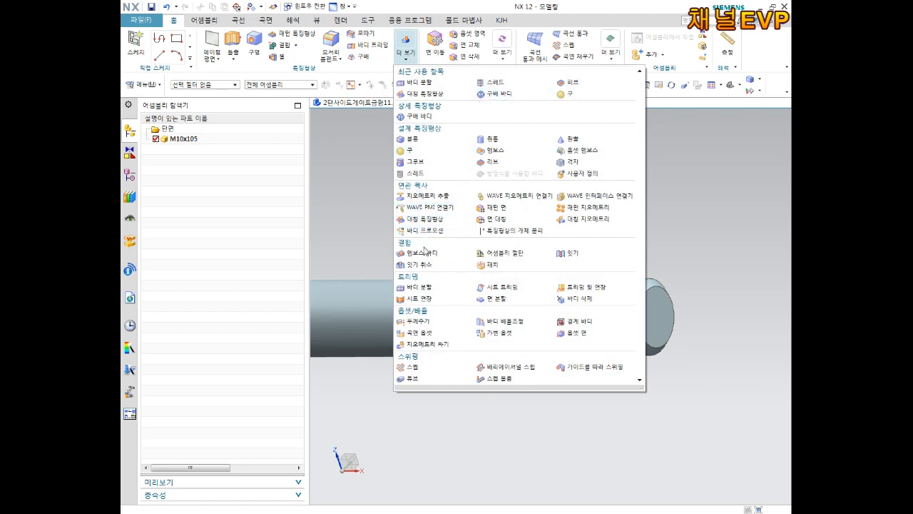
left_click(418, 173)
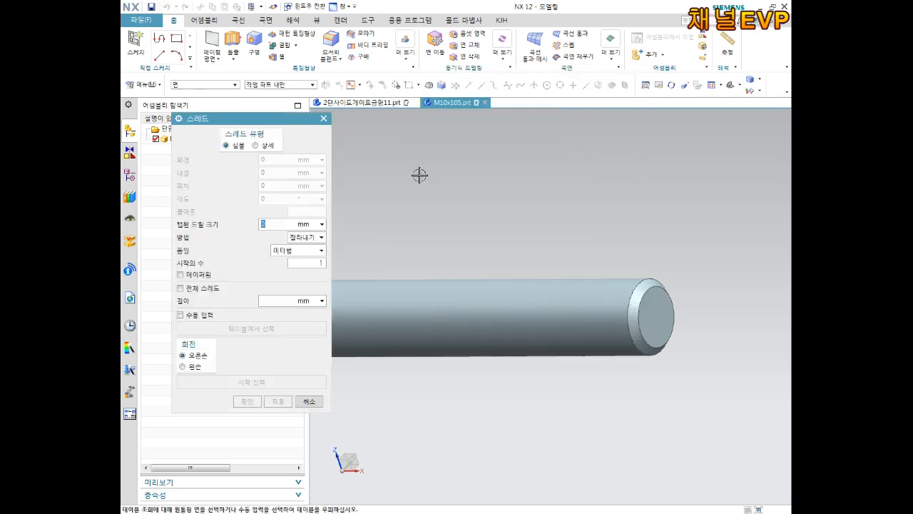
left_click(255, 146)
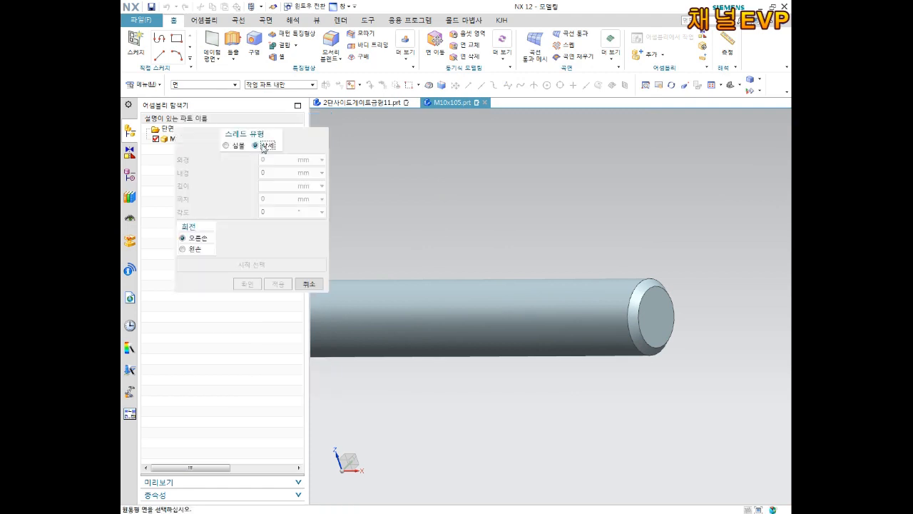
left_click(584, 299)
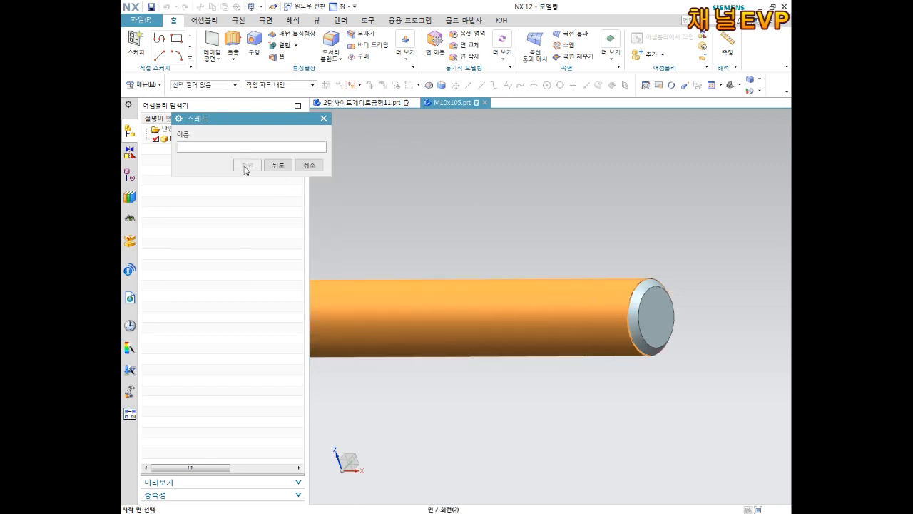
left_click(657, 314)
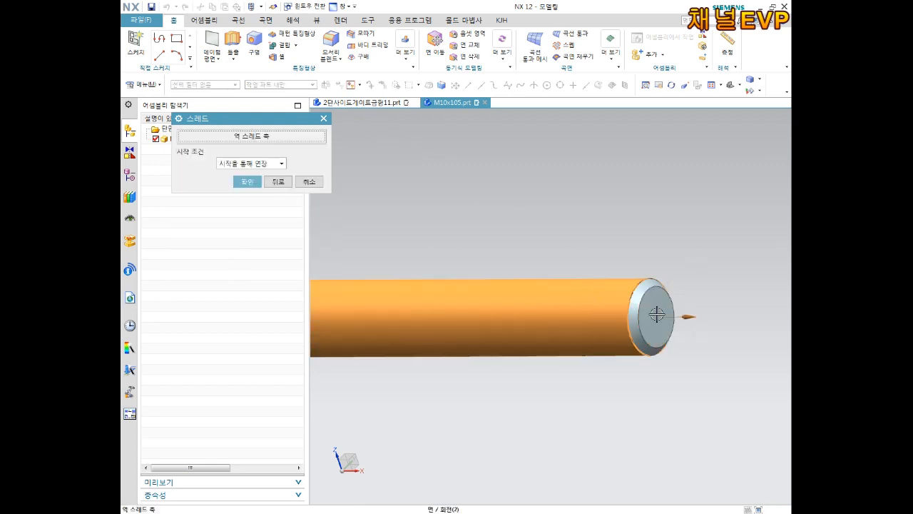
scroll(695, 324, "up", 5)
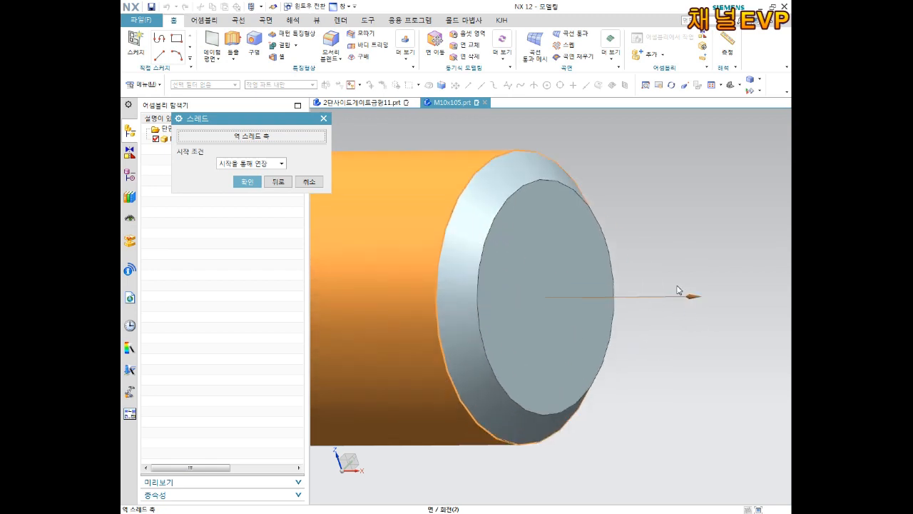
left_click(274, 136)
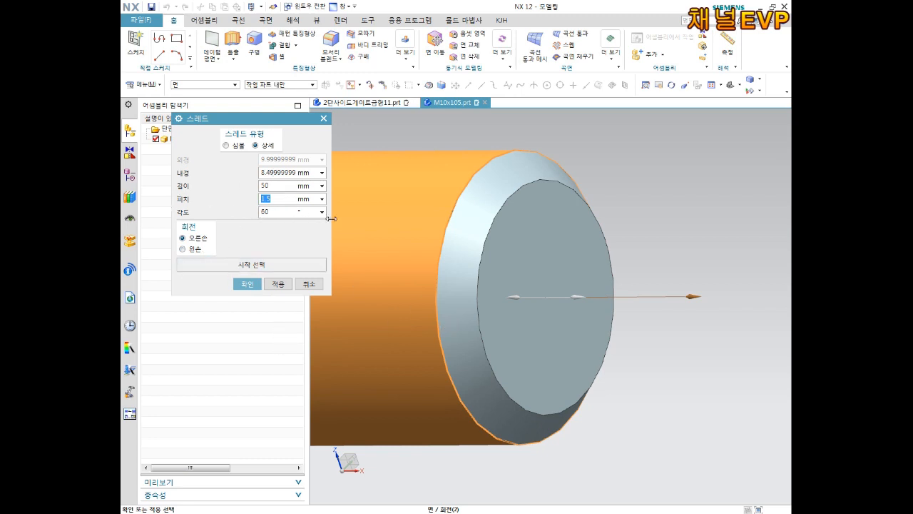
left_click(246, 284)
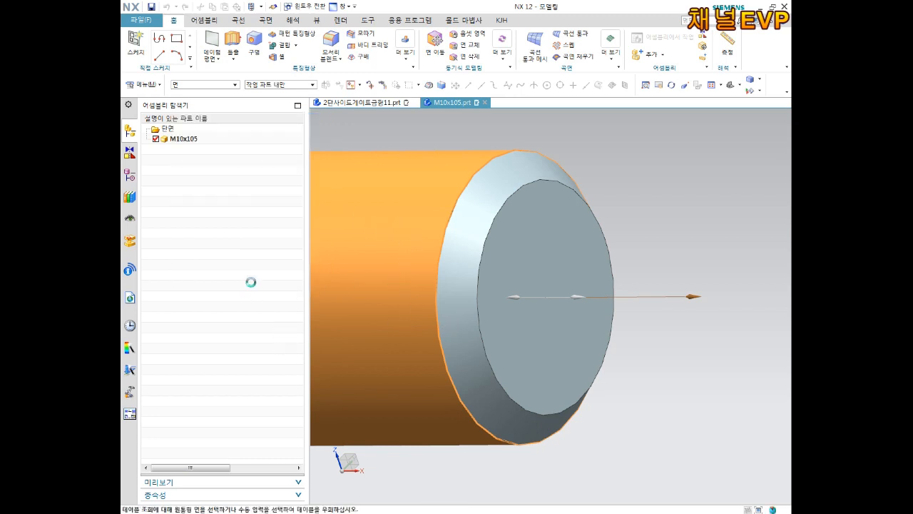
Examine the threaded section and the whole bolt from several angles.
scroll(492, 332, "down", 8)
mouse_move(513, 344)
middle_mouse_down()
mouse_move(495, 320)
mouse_move(498, 336)
middle_mouse_up()
scroll(520, 327, "up", 5)
scroll(521, 327, "down", 3)
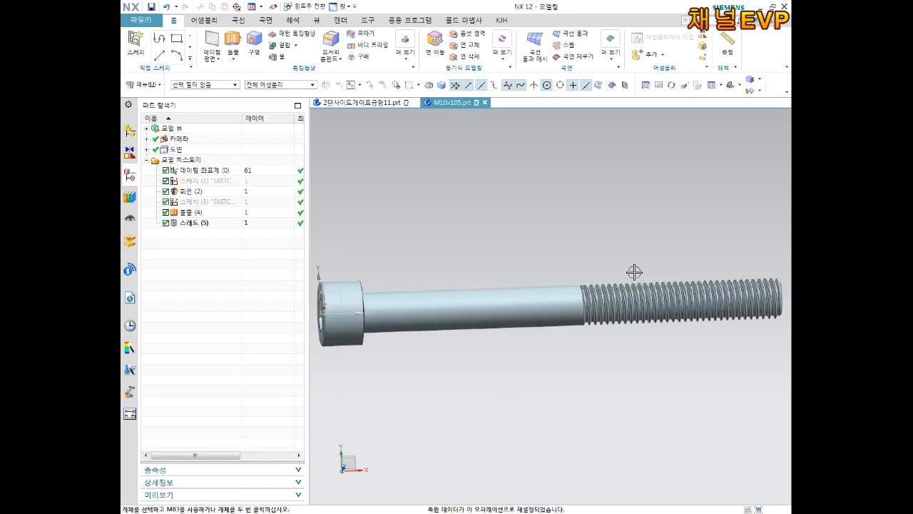
scroll(628, 278, "down", 3)
middle_click_drag(611, 285, 621, 292)
scroll(585, 250, "up", 2)
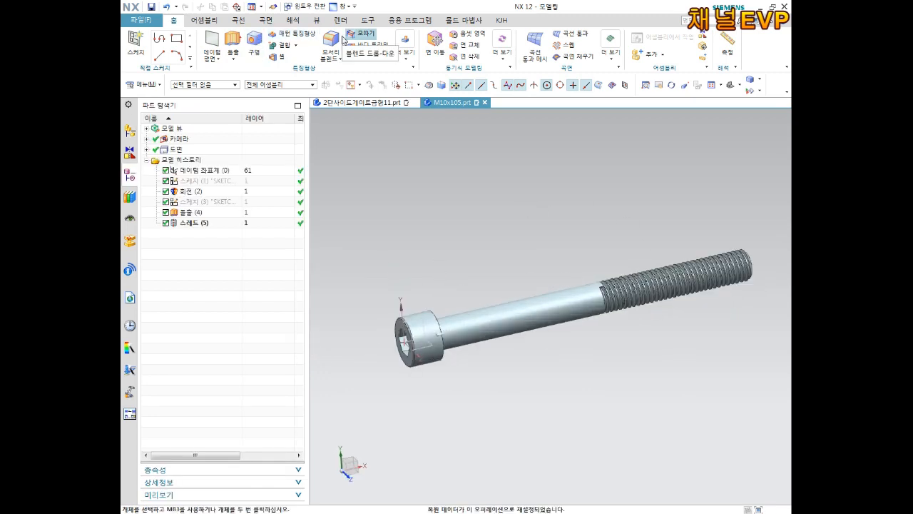
Change the bolt body's display colour to Strong Violet (ID 208) and save the part.
left_click(317, 20)
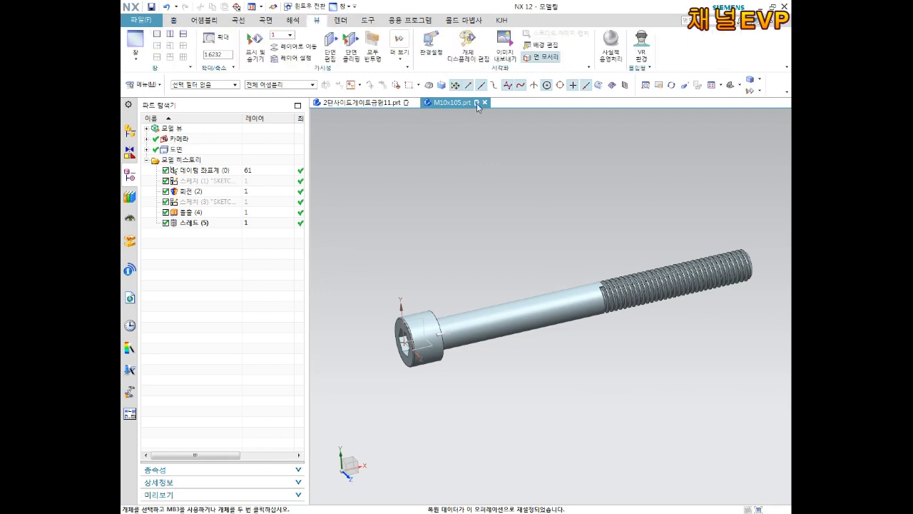
left_click(468, 45)
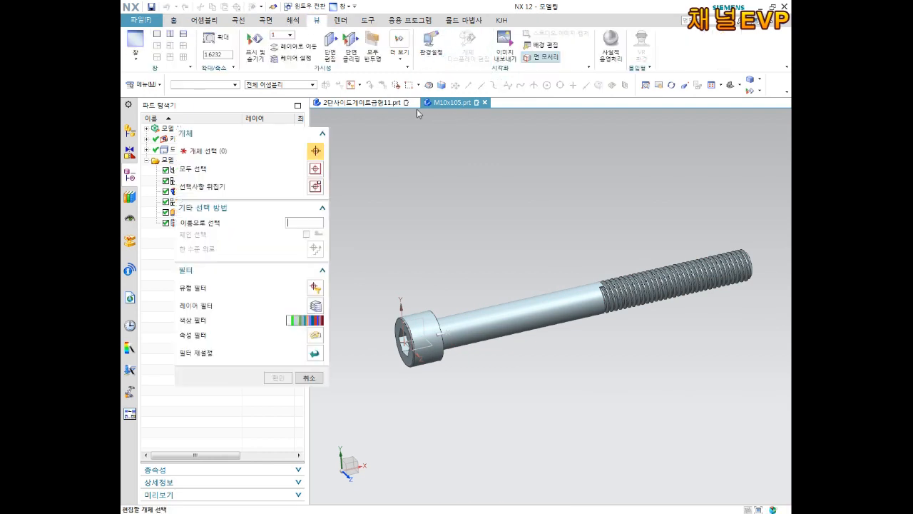
left_click(563, 301)
left_click(275, 379)
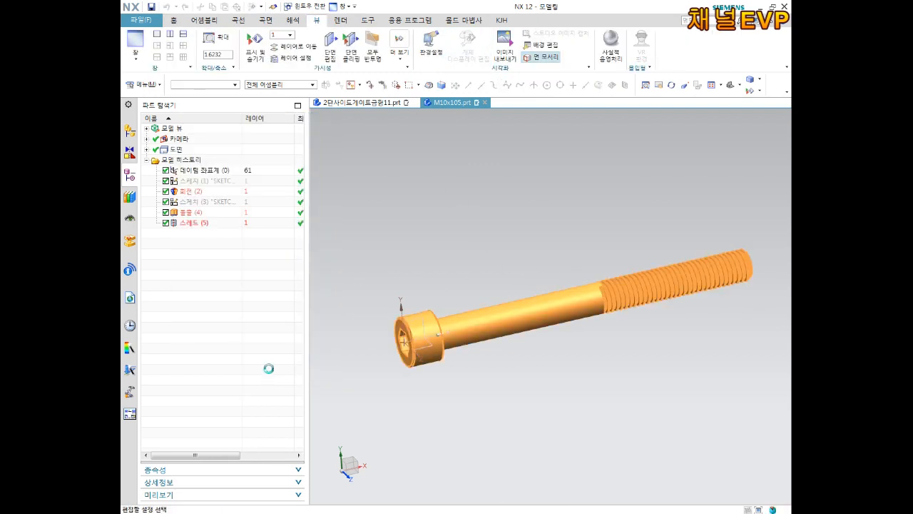
left_click(299, 179)
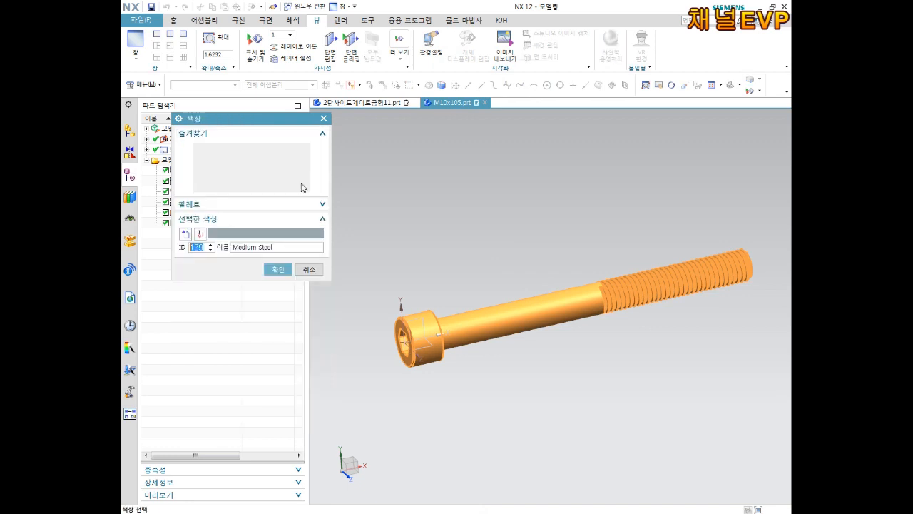
left_click(294, 158)
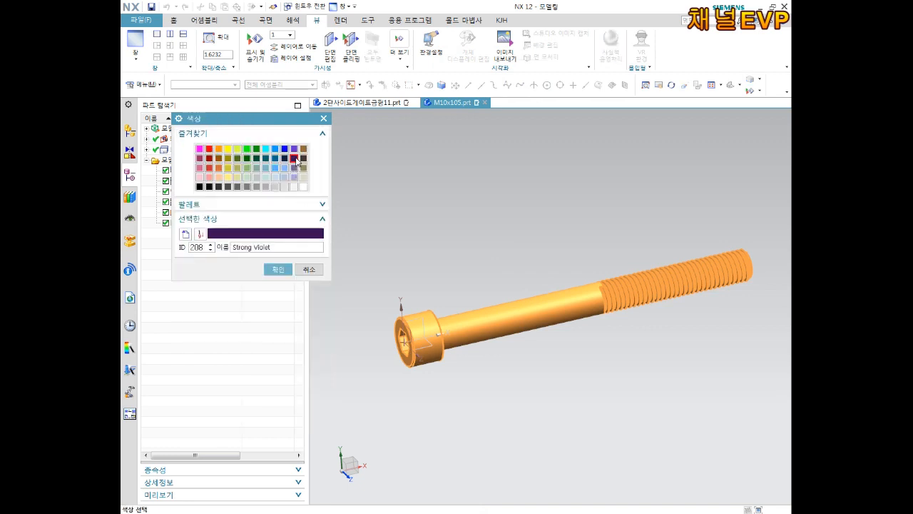
left_click(278, 269)
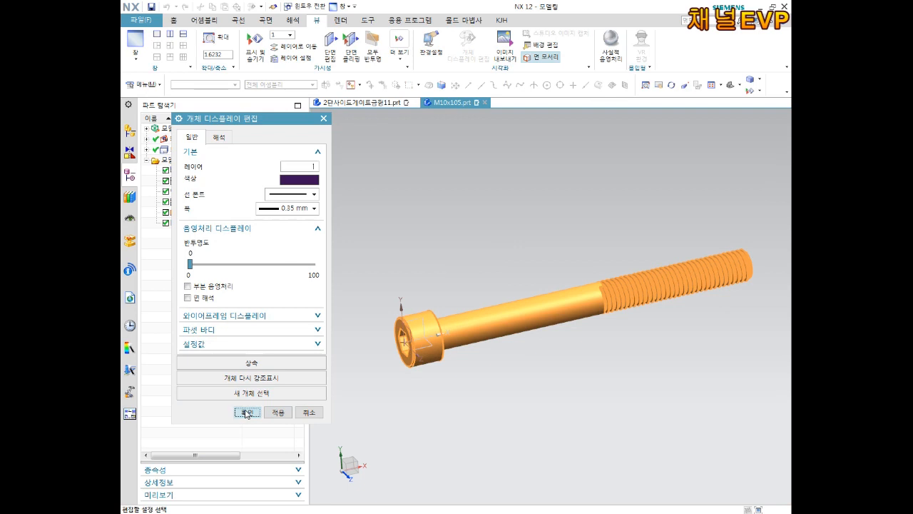
left_click(247, 413)
middle_click_drag(467, 271, 541, 245)
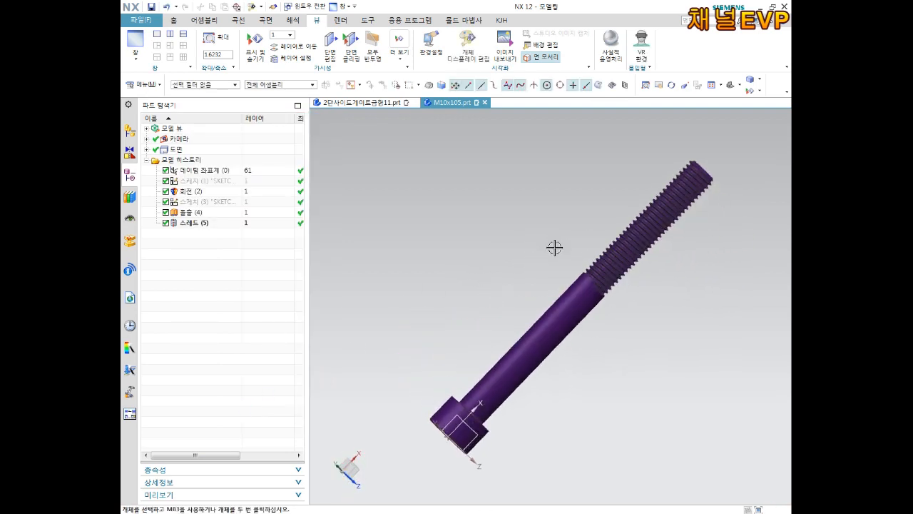
key("ctrl+s")
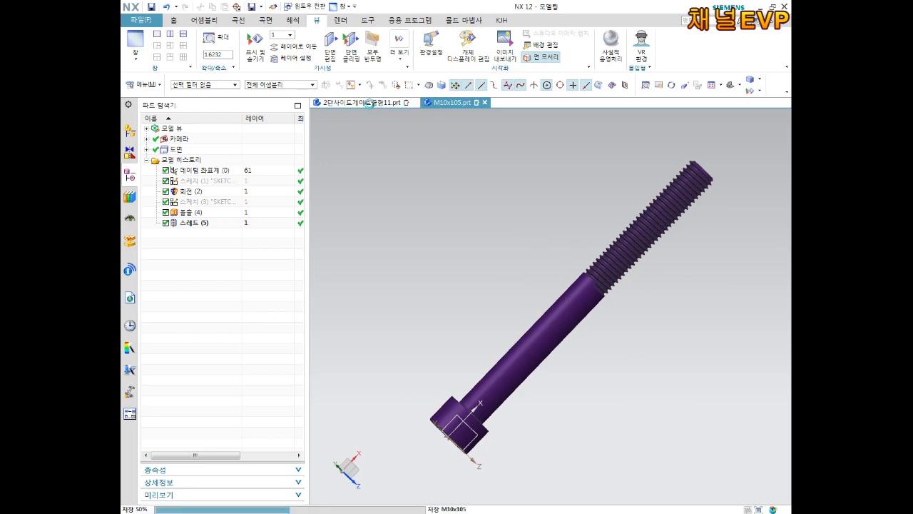
Switch to the 2단사이드게이트금형11 assembly and choose M10x105 as the component to add, with a quantity of 4.
left_click(368, 104)
middle_click_drag(513, 341, 579, 321)
scroll(574, 334, "down", 2)
scroll(574, 334, "up", 1)
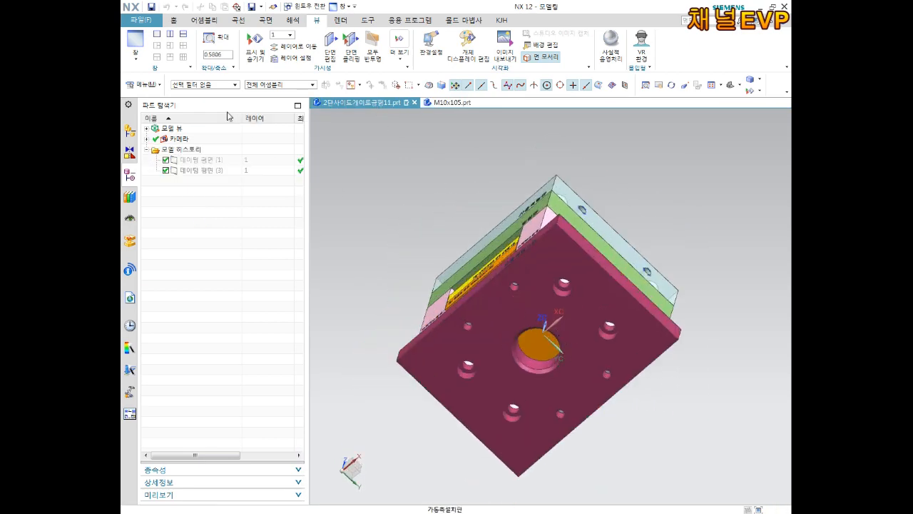
left_click(173, 21)
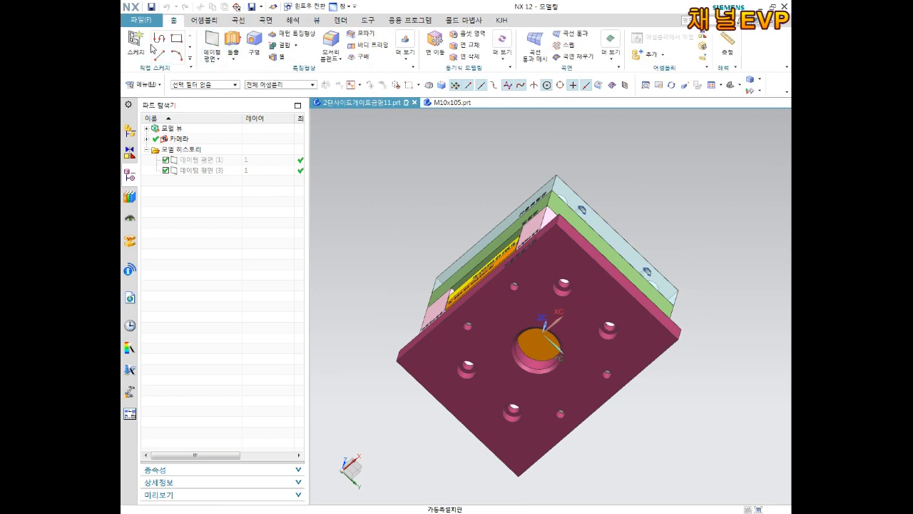
left_click(204, 21)
left_click(259, 46)
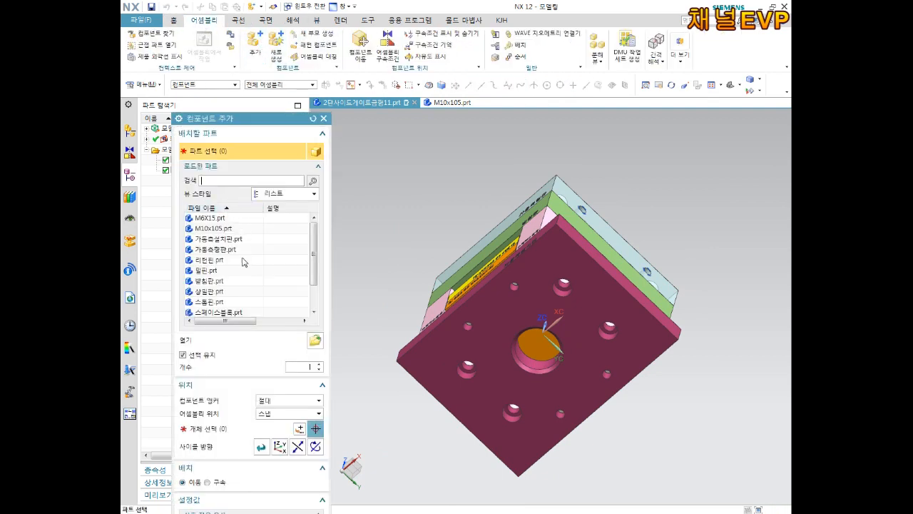
left_click(217, 230)
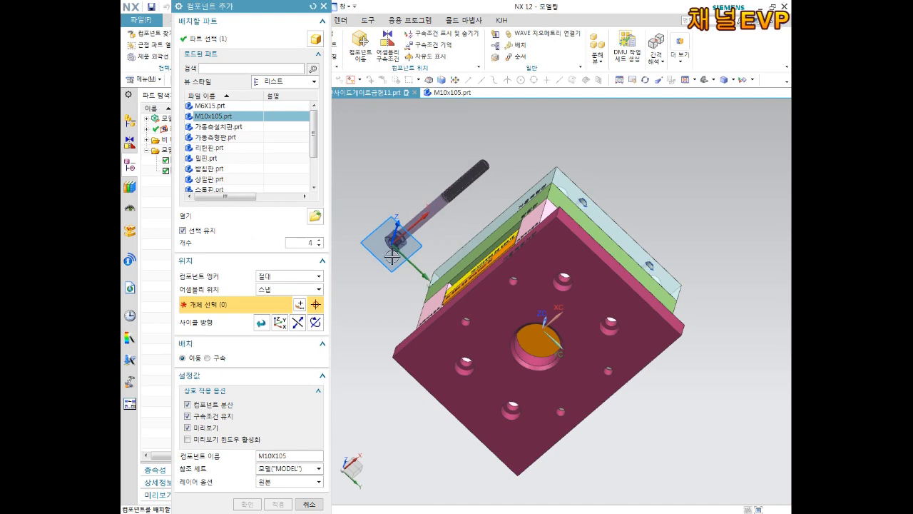
Place the four M10x105 bolts in free space beside the mold with the MODEL reference set and accept the addition.
left_click(446, 257)
scroll(403, 320, "down", 3)
middle_click_drag(414, 314, 374, 362)
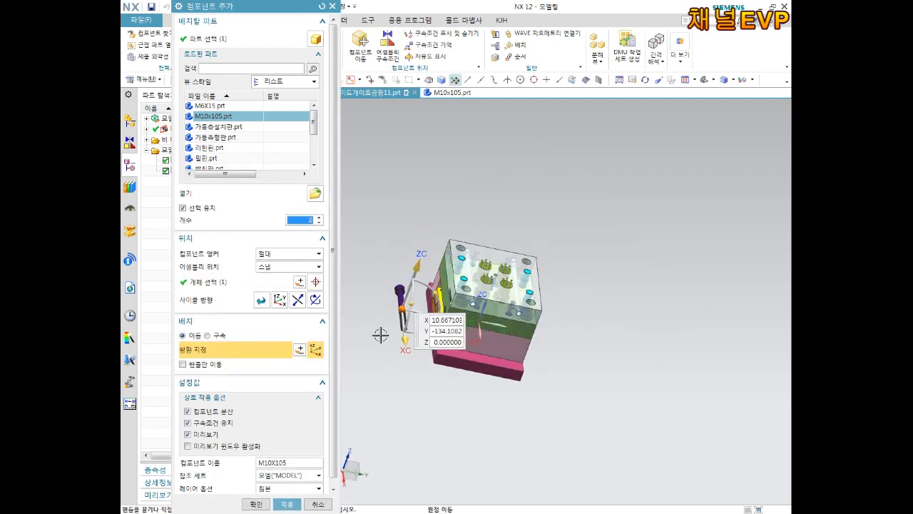
scroll(428, 328, "up", 5)
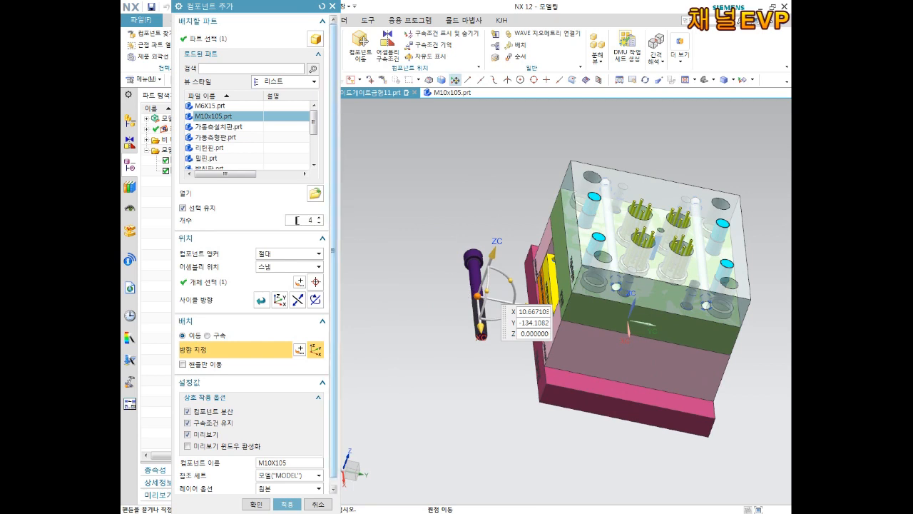
key("Return")
middle_click_drag(398, 312, 510, 303)
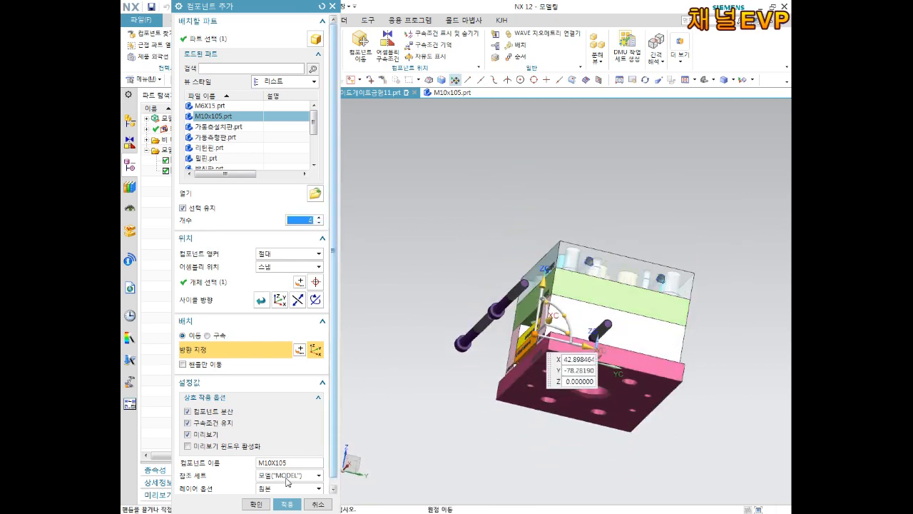
left_click(261, 506)
middle_click_drag(524, 246, 513, 302)
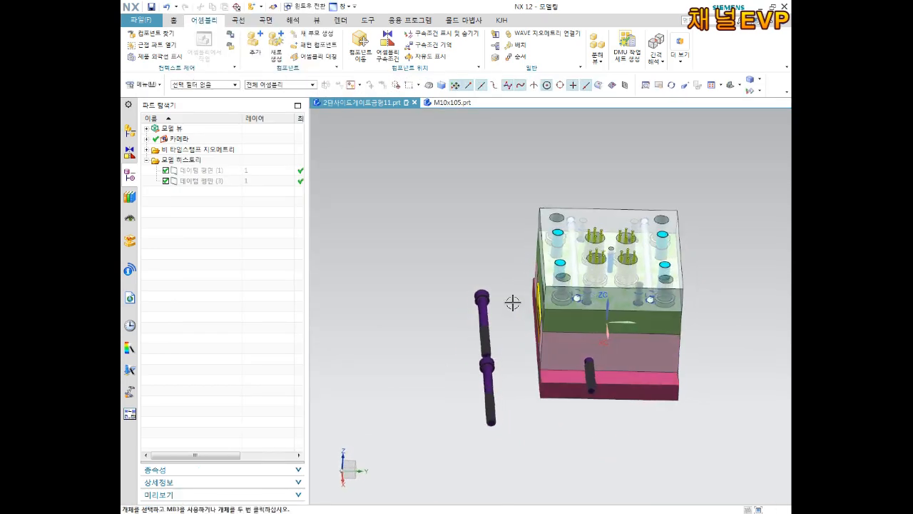
middle_click_drag(583, 276, 622, 268)
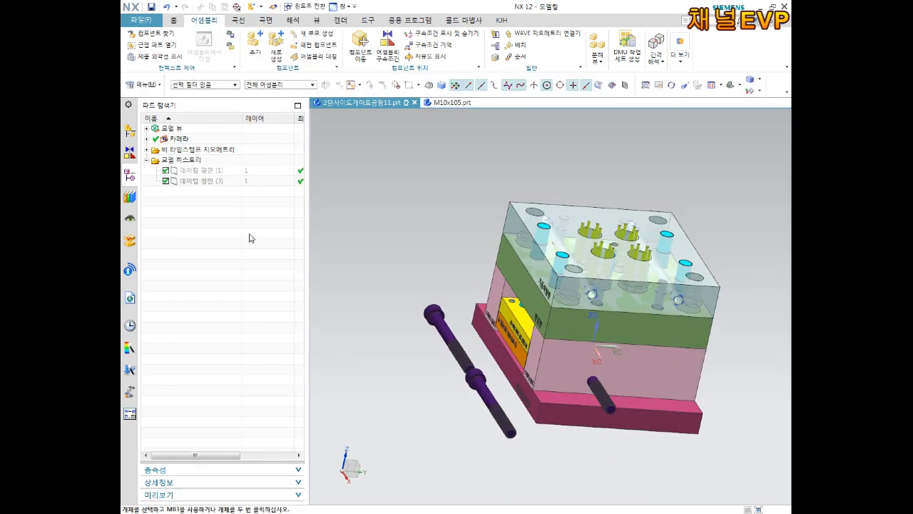
Move all four M10x105 bolts together clear of the mold's side, to about X 64.7, Y -193.7, Z 0.
left_click(129, 132)
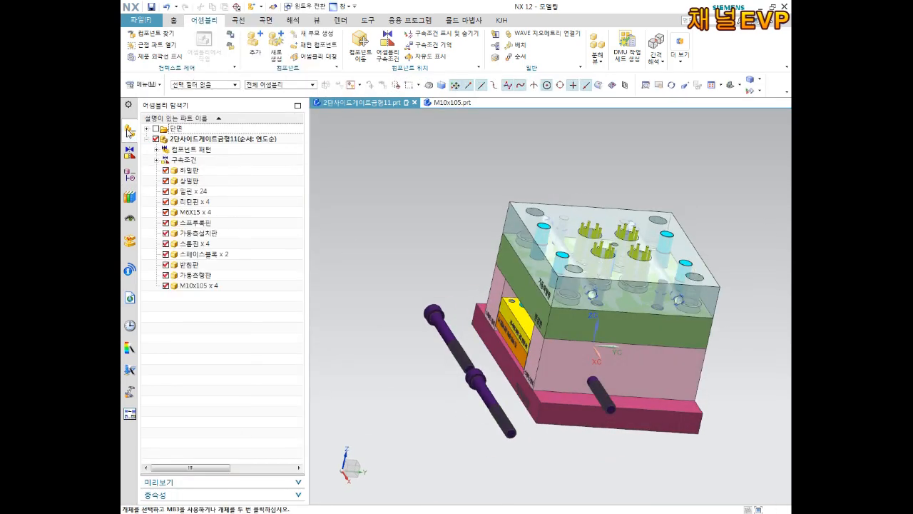
left_click(204, 286)
middle_click_drag(312, 276, 407, 136)
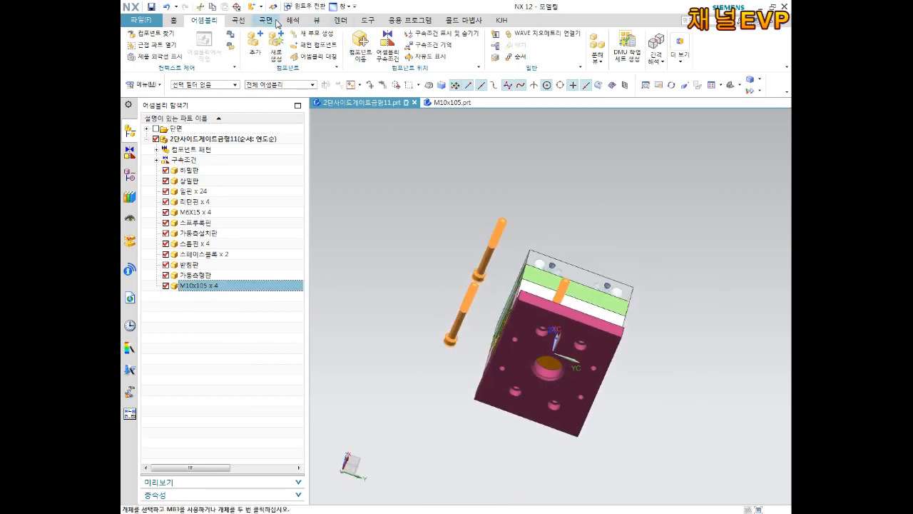
left_click(360, 44)
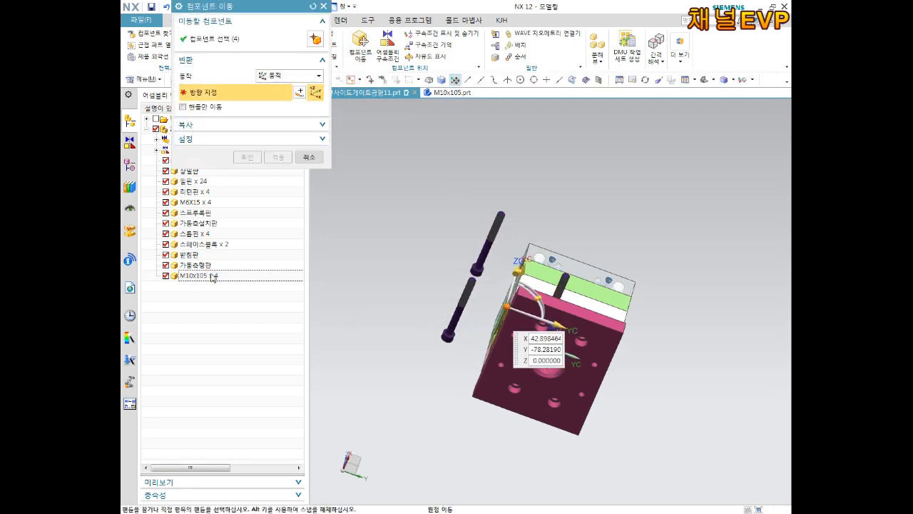
left_click(462, 298)
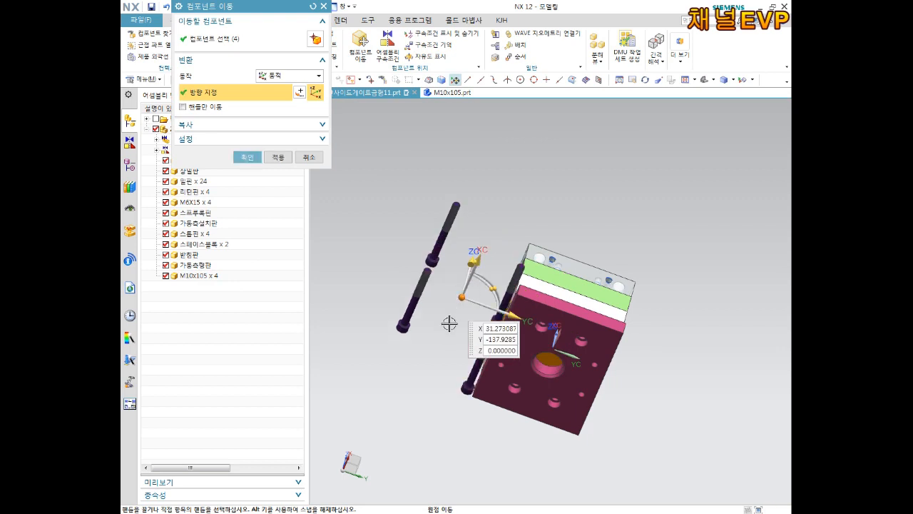
left_click(431, 339)
left_click(384, 367)
left_click(373, 308)
left_click(429, 266)
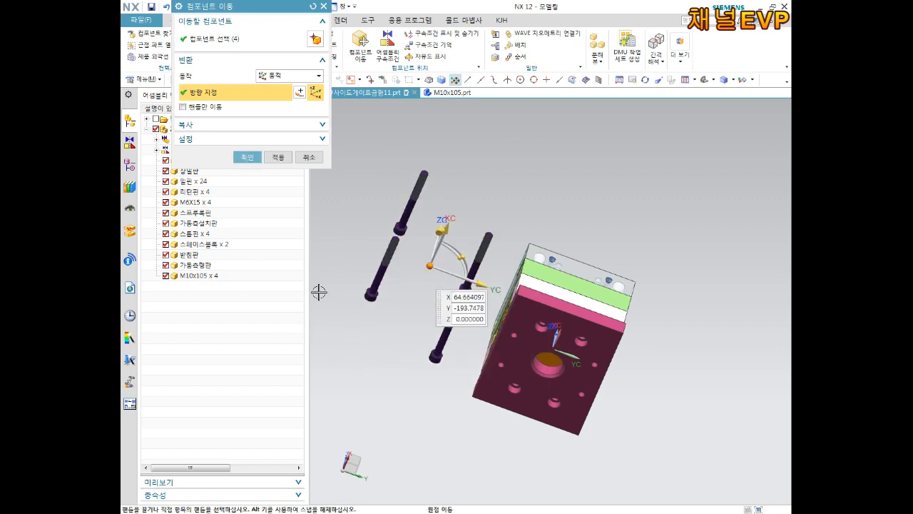
left_click(247, 157)
middle_click_drag(485, 235, 403, 274)
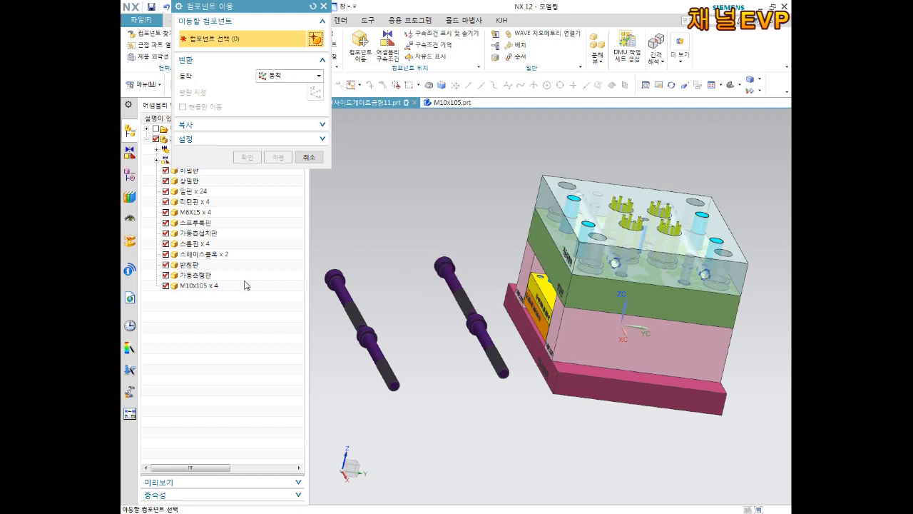
Move all four M10x105 bolts together downward to below the mold's mounting plate.
left_click(214, 286)
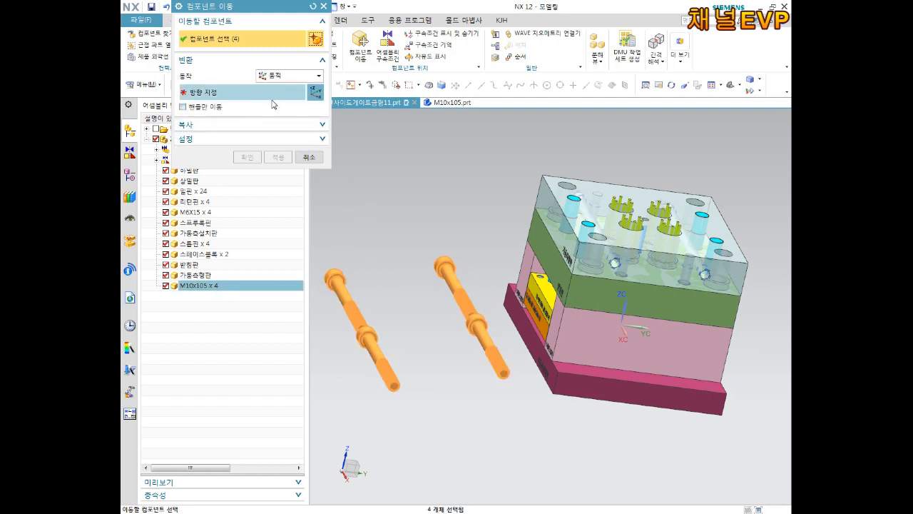
left_click(214, 92)
left_click_drag(430, 264, 439, 425)
scroll(498, 409, "down", 4)
mouse_move(501, 408)
middle_mouse_down()
mouse_move(498, 357)
mouse_move(488, 398)
middle_mouse_up()
left_click(248, 158)
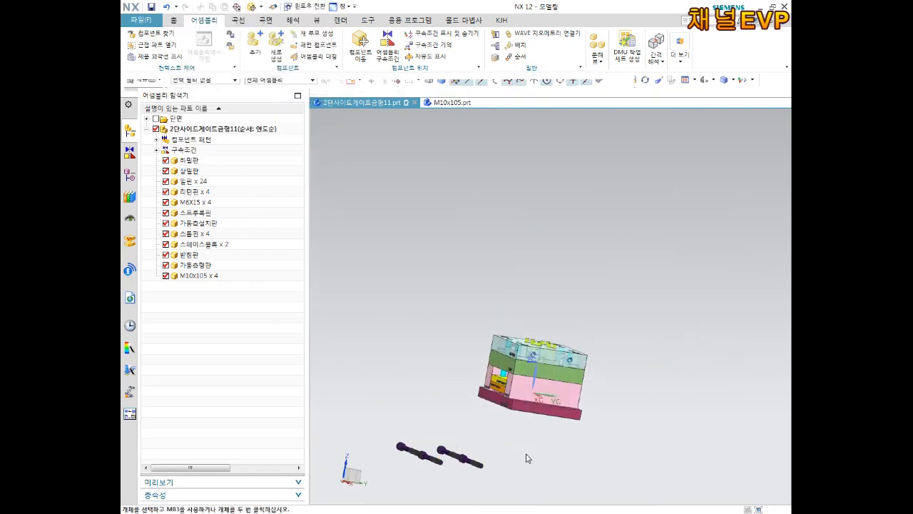
Align the first M10x105 bolt's centreline with the -X/+Y counterbored hole of the 가동측설치판 plate using a touch constraint.
middle_click_drag(526, 457, 501, 483)
scroll(499, 452, "up", 3)
middle_click_drag(499, 450, 524, 435)
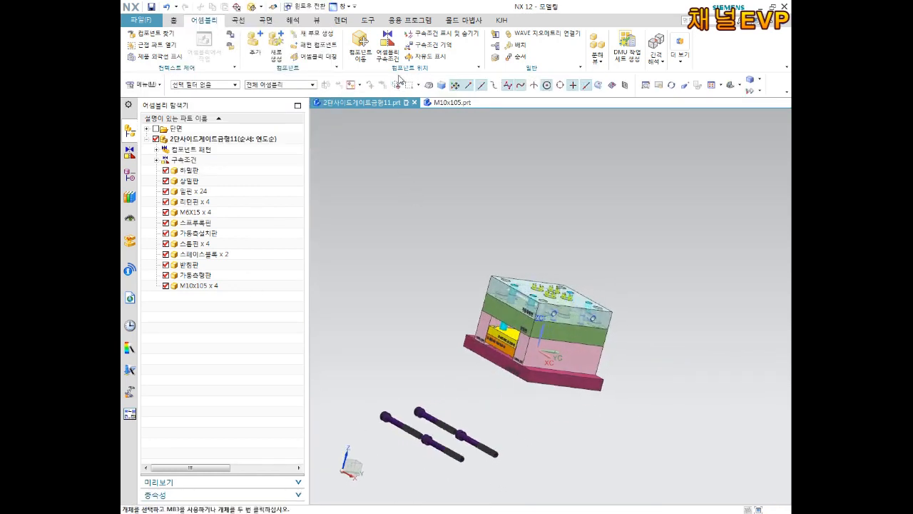
left_click(388, 47)
scroll(453, 428, "up", 5)
scroll(452, 428, "down", 6)
scroll(504, 389, "up", 5)
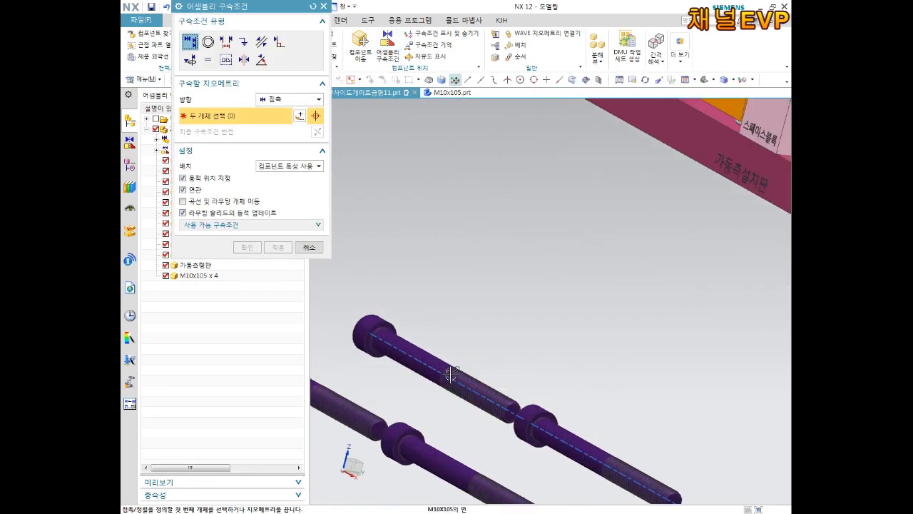
left_click(419, 359)
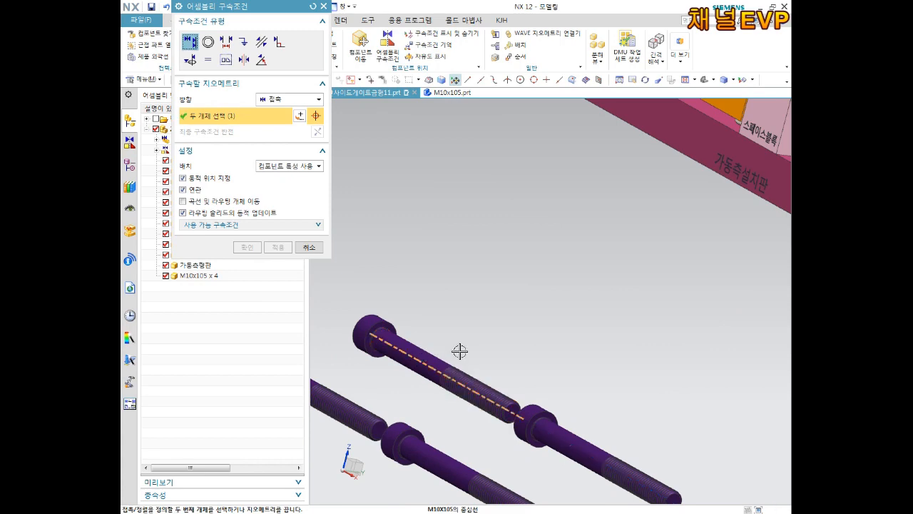
scroll(485, 375, "down", 5)
middle_click_drag(576, 314, 589, 235)
scroll(565, 386, "up", 5)
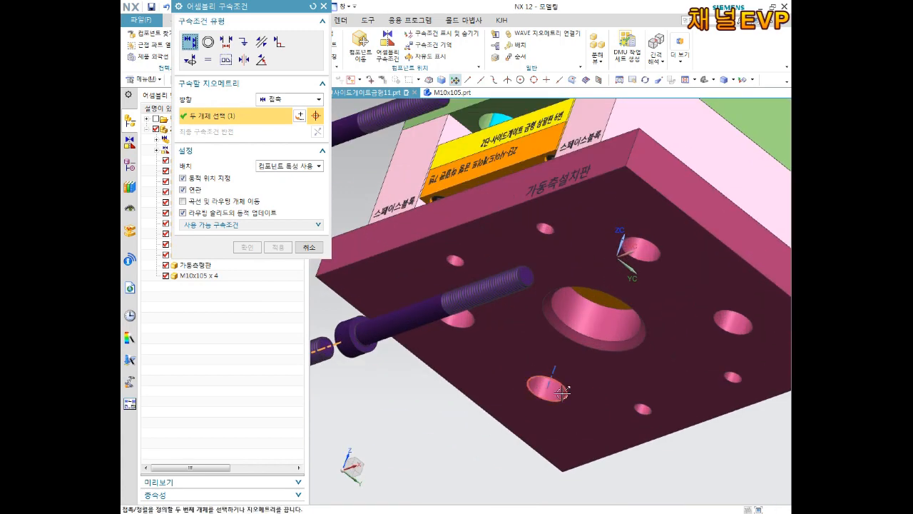
scroll(563, 391, "up", 3)
left_click(535, 358)
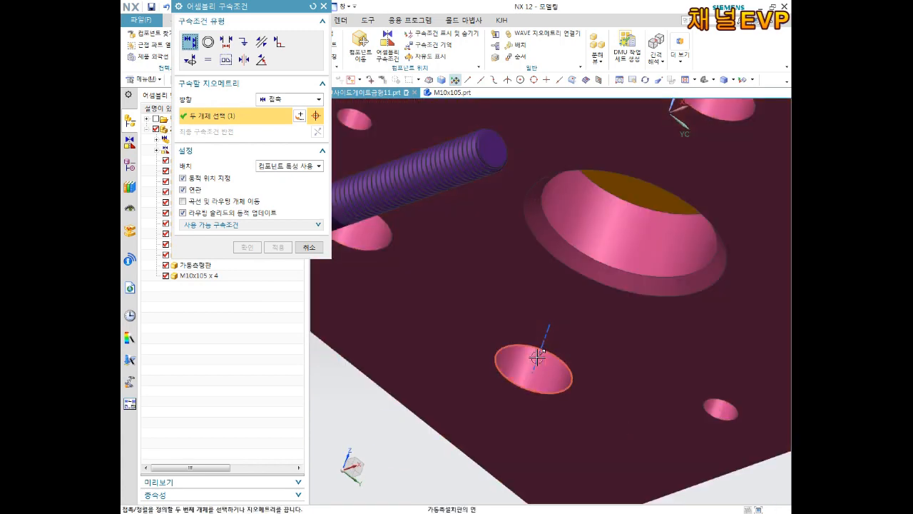
Reverse the first bolt's constraint so its threaded end points up at the plate, and accept it.
scroll(561, 382, "down", 5)
scroll(560, 394, "down", 3)
middle_click_drag(563, 403, 554, 431)
scroll(557, 428, "up", 4)
left_click(316, 132)
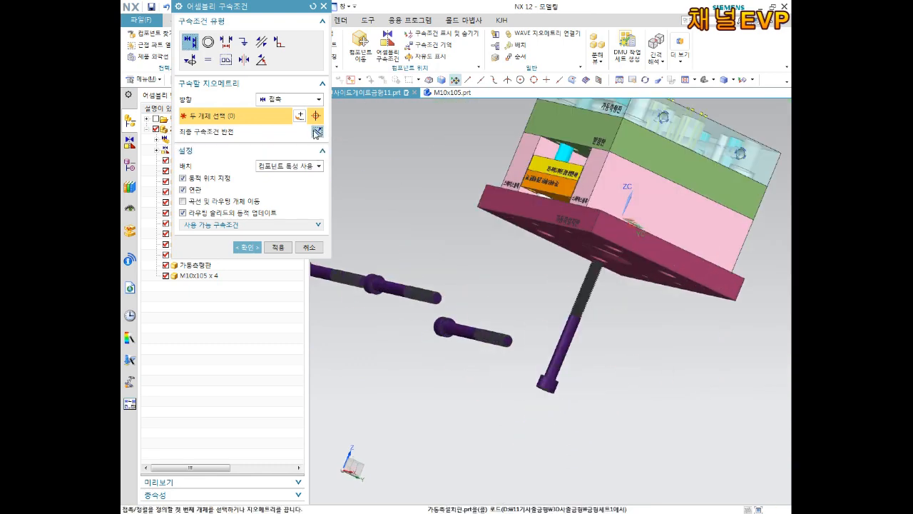
left_click(247, 247)
Align a second bolt's centreline with the +X/+Y counterbored hole of the mounting plate and reverse it so the thread faces the plate.
middle_click_drag(515, 281, 540, 279)
scroll(540, 328, "up", 5)
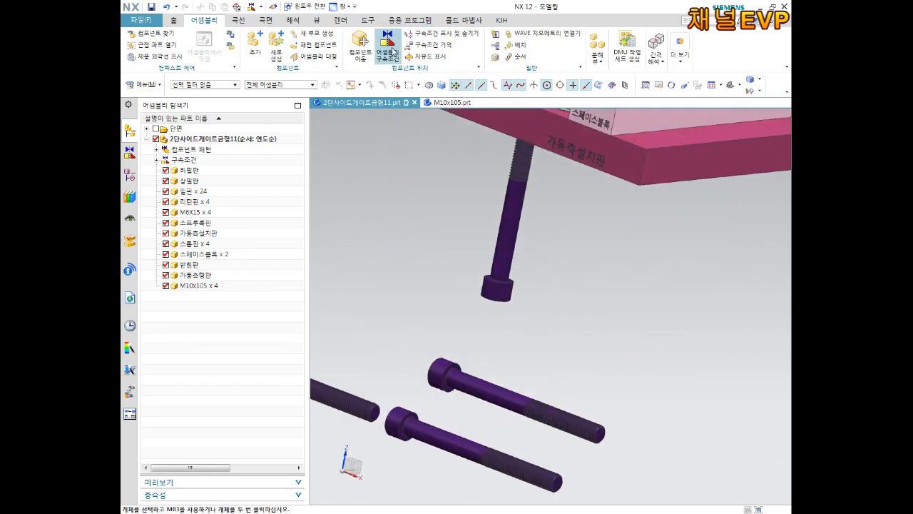
left_click(528, 403)
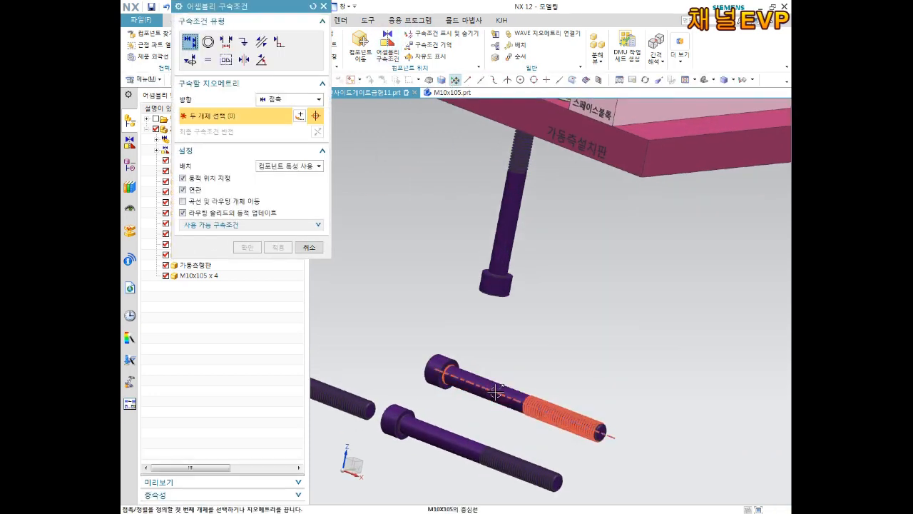
scroll(570, 288, "down", 3)
middle_click_drag(615, 254, 628, 264)
scroll(632, 270, "up", 5)
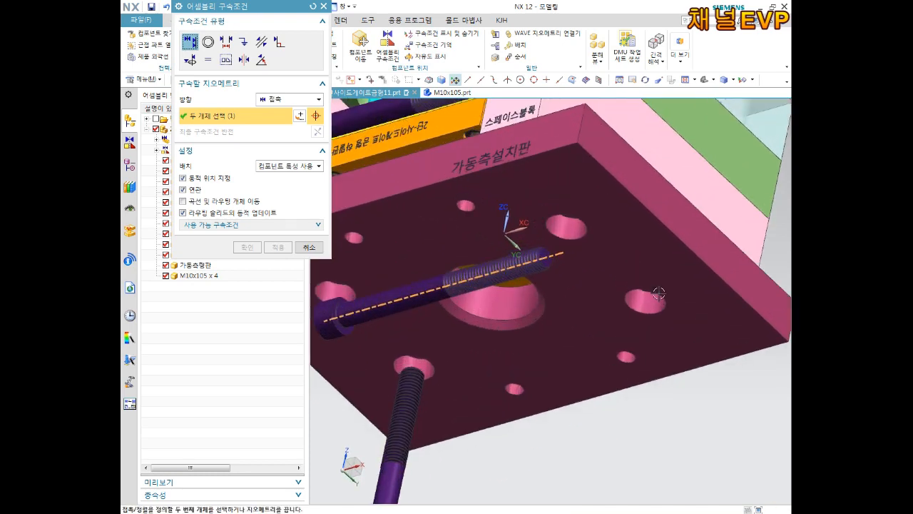
left_click(646, 301)
scroll(649, 297, "down", 5)
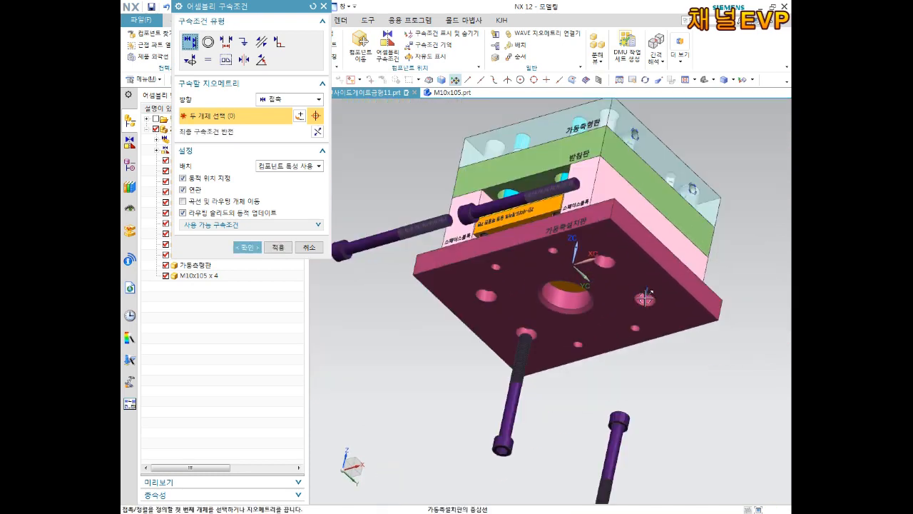
middle_click_drag(634, 316, 619, 342)
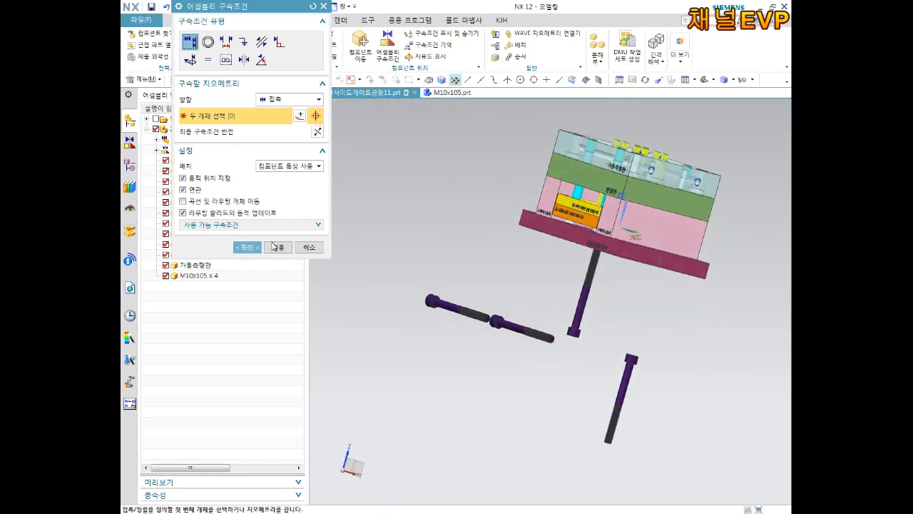
left_click(318, 132)
left_click(278, 246)
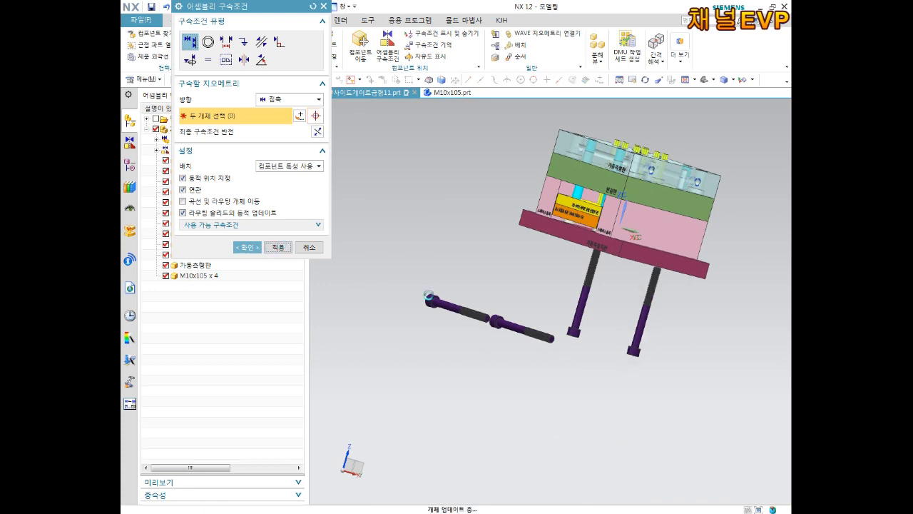
Align a third bolt's centreline with the -X/-Y counterbored hole of the mounting plate and reverse it so the thread faces the plate.
scroll(500, 314, "up", 8)
left_click(410, 296)
scroll(538, 247, "down", 6)
middle_click_drag(620, 221, 633, 196)
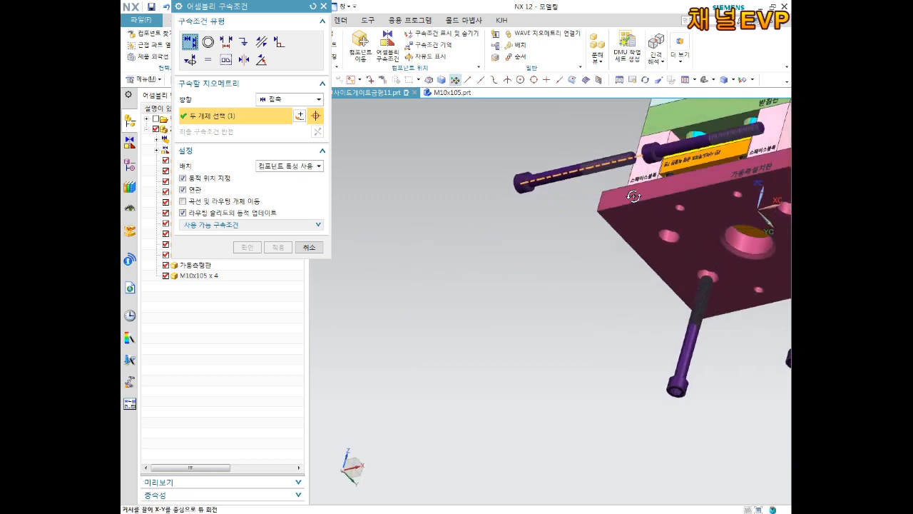
scroll(672, 257, "up", 5)
left_click(667, 255)
scroll(667, 257, "down", 6)
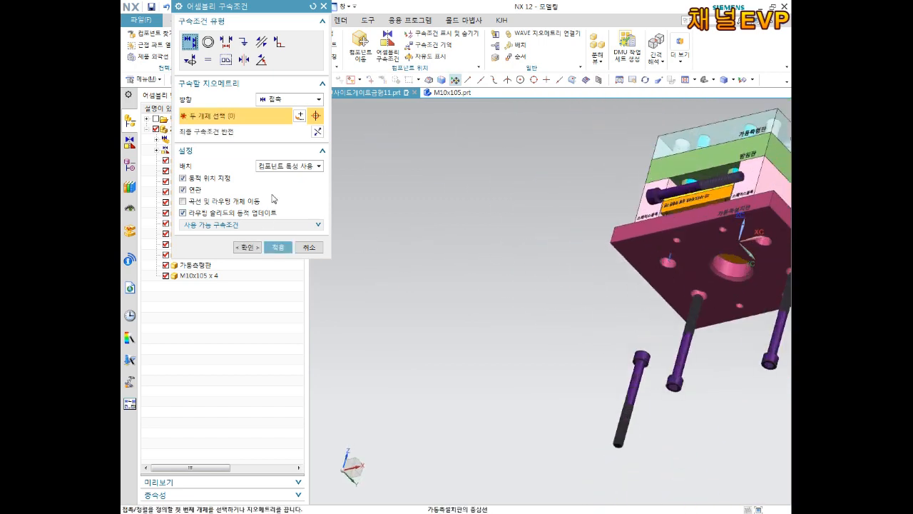
left_click(318, 133)
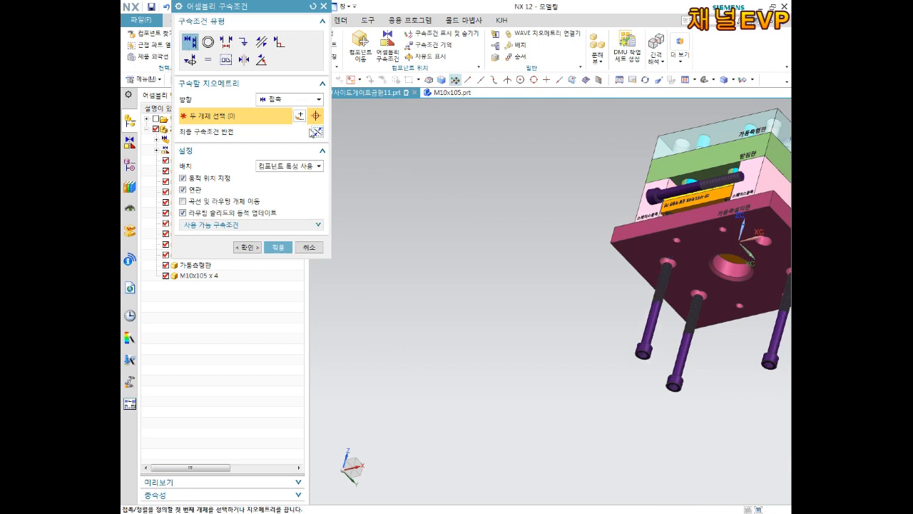
left_click(278, 249)
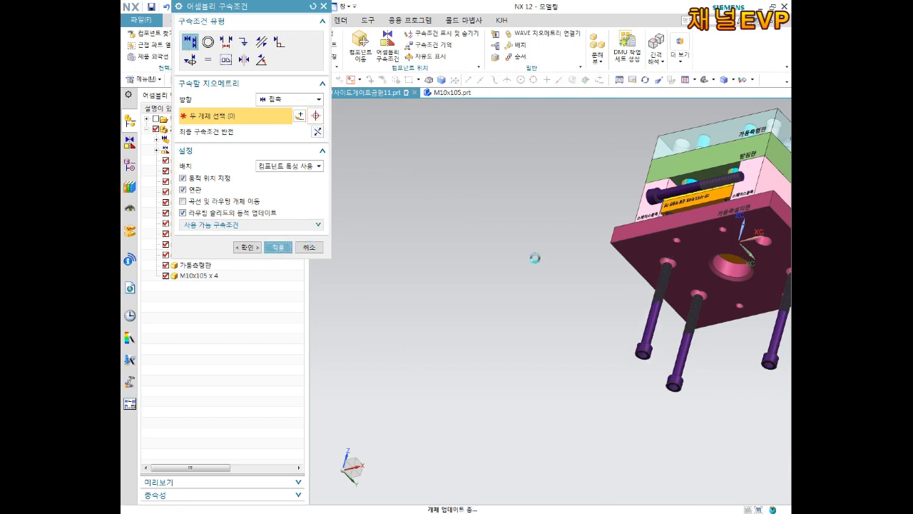
Align the last bolt's centreline with the +X/-Y counterbored hole, reverse it so the thread faces the plate, and finish the constraints.
scroll(542, 255, "down", 6)
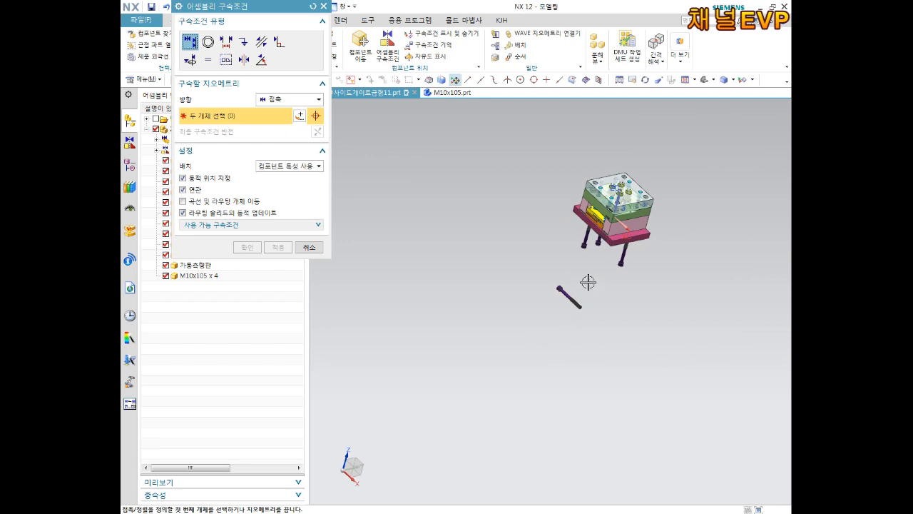
scroll(587, 285, "up", 4)
left_click(528, 321)
scroll(579, 257, "down", 2)
scroll(579, 257, "down", 3)
middle_click_drag(605, 246, 619, 184)
scroll(618, 202, "up", 7)
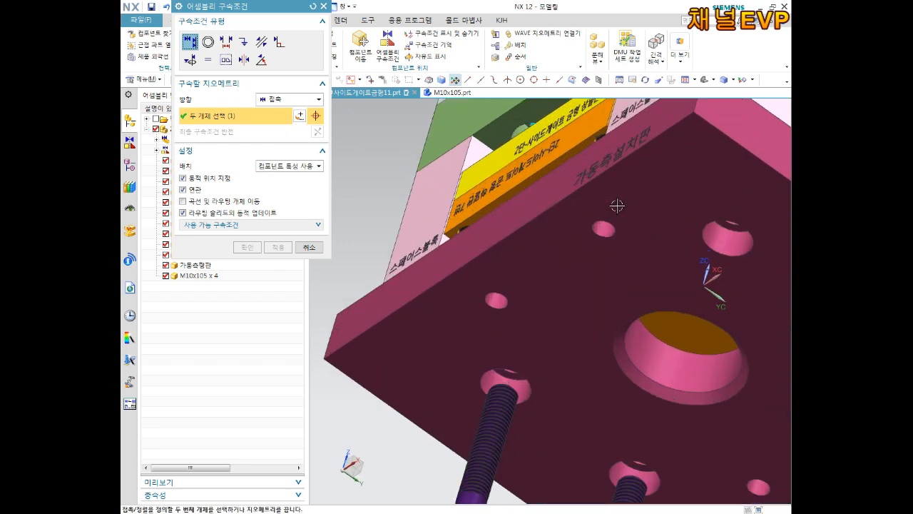
scroll(617, 205, "down", 5)
scroll(693, 226, "up", 5)
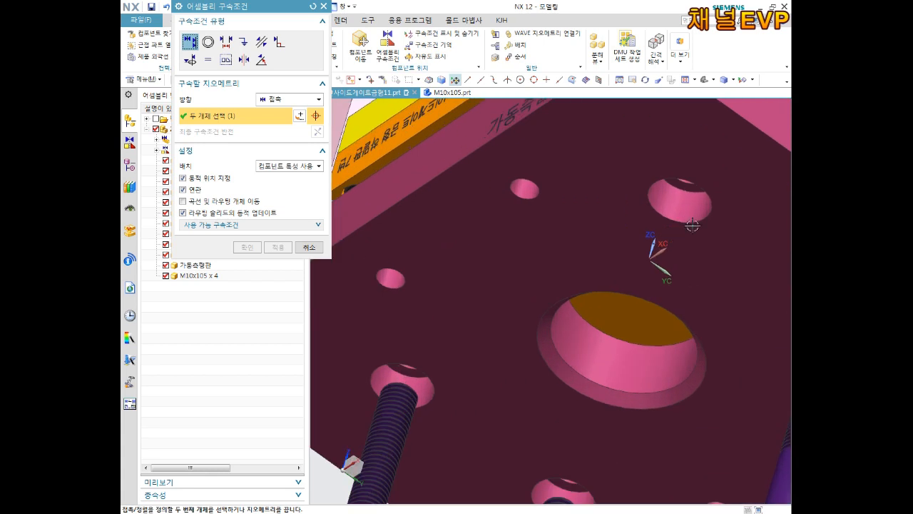
left_click(682, 187)
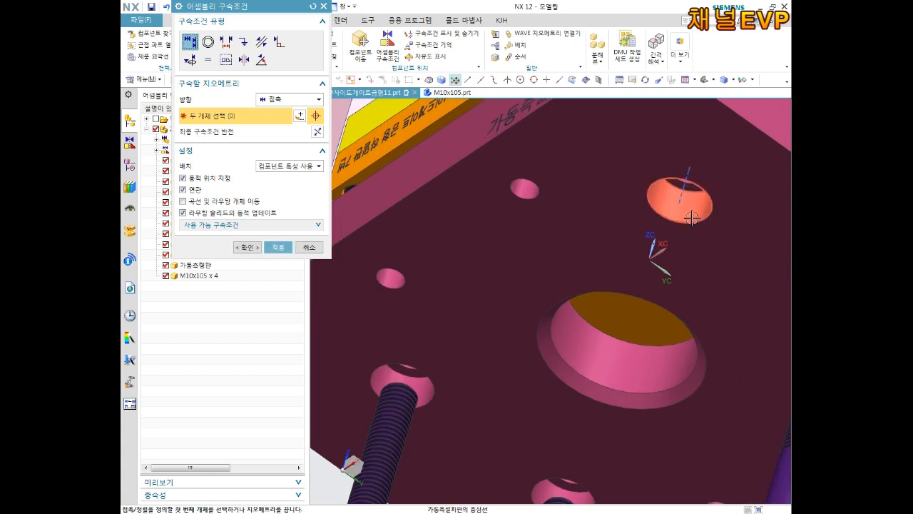
scroll(681, 204, "down", 5)
middle_click_drag(674, 221, 661, 271)
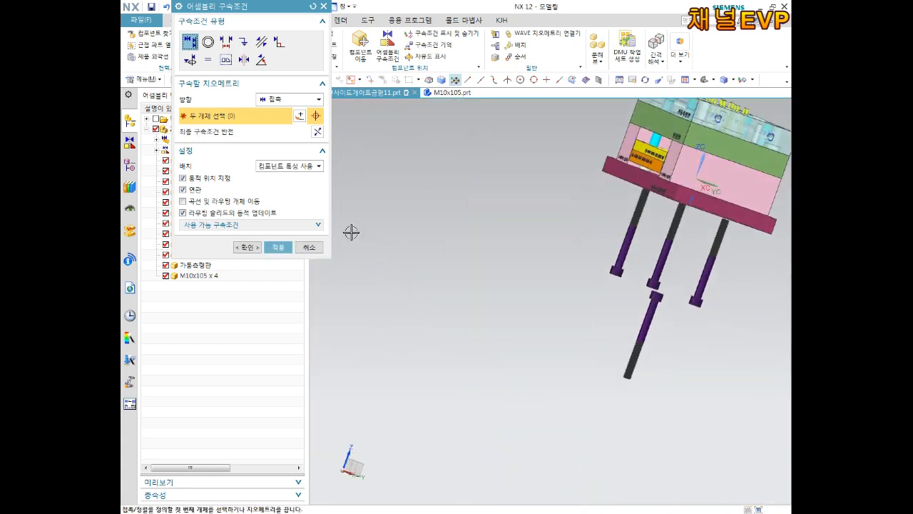
left_click(278, 247)
left_click(249, 247)
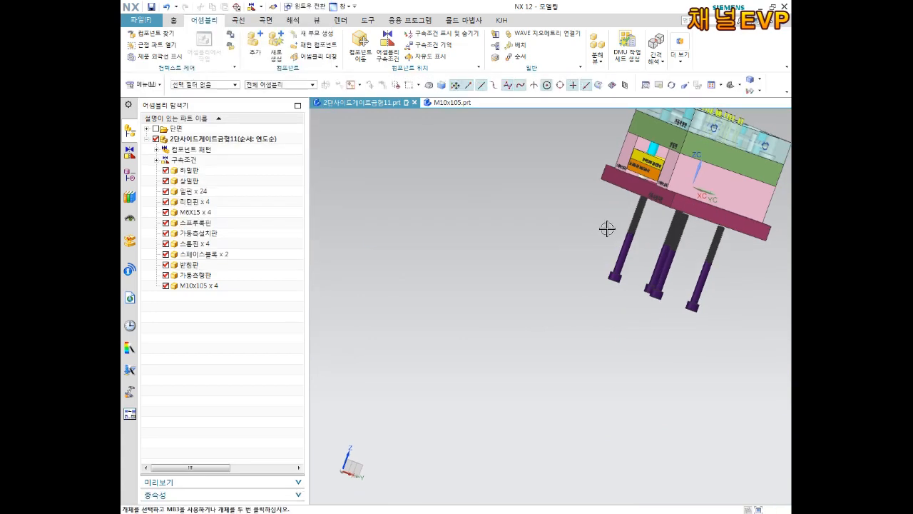
View the mold and four bolts from the side and open the options for the 스페이스블록 spacer block.
scroll(634, 237, "down", 4)
middle_click_drag(634, 237, 679, 294)
scroll(690, 220, "up", 3)
scroll(679, 274, "up", 3)
middle_click_drag(679, 262, 679, 193)
right_click(611, 173)
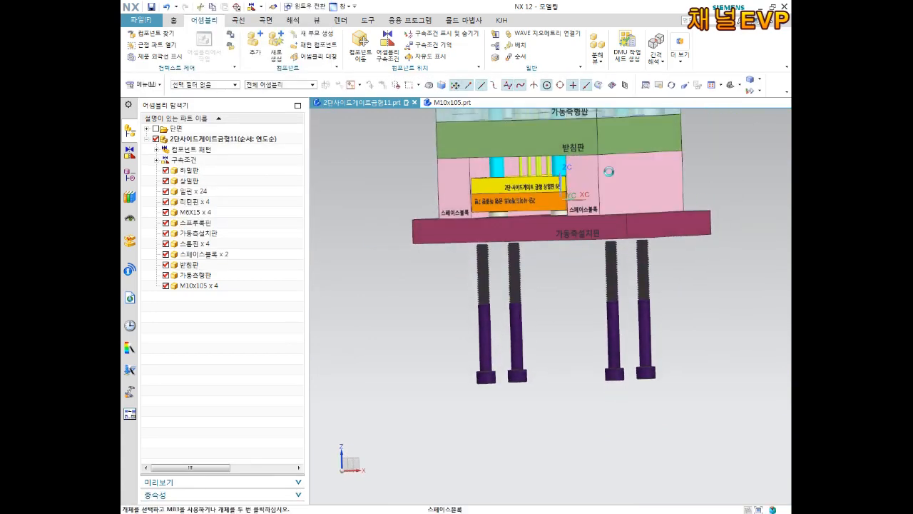